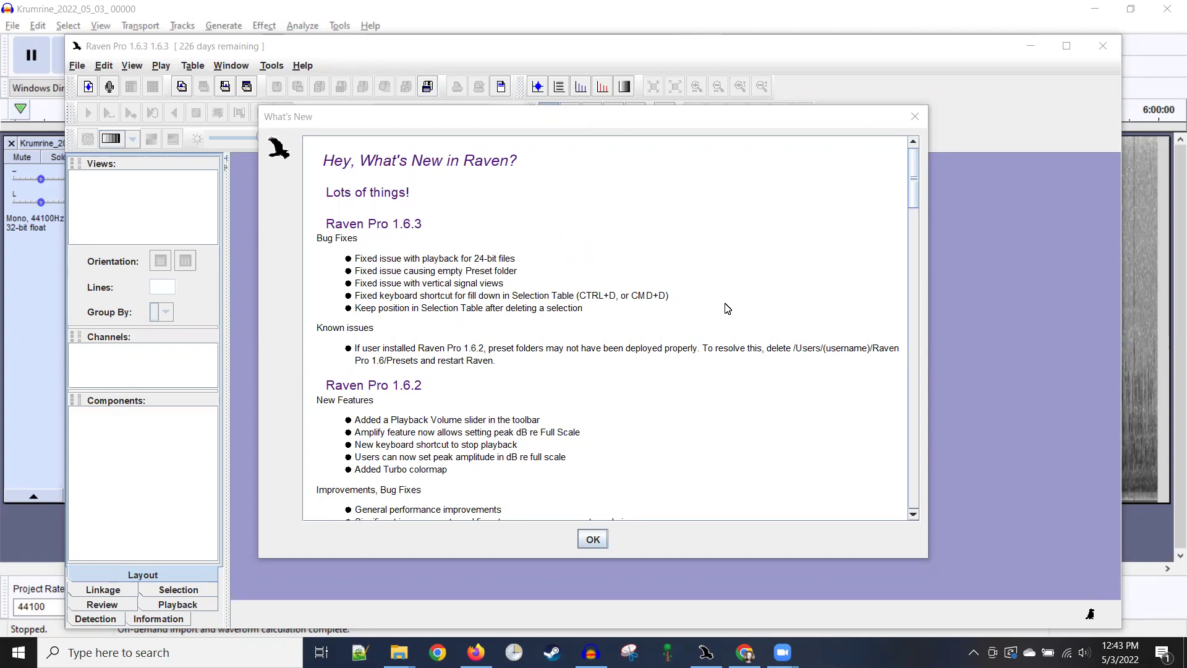
# - Bring the Sound Window presets folder forward in File Explorer, then minimize it
pyautogui.moveTo(399, 651)
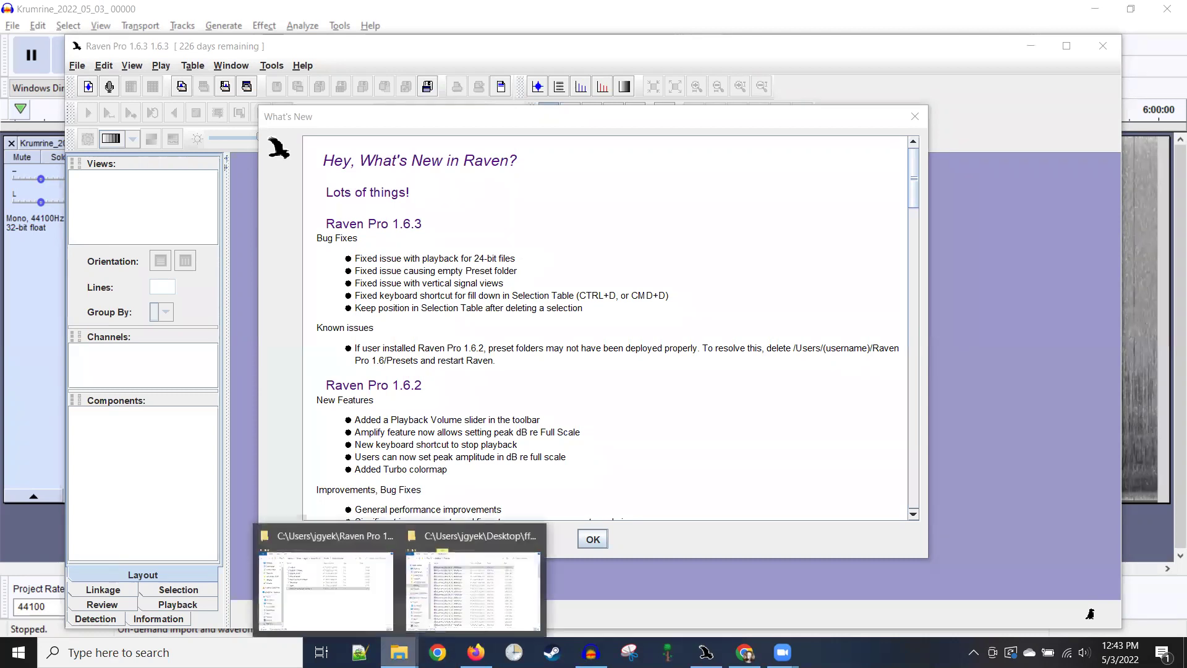
pyautogui.click(358, 610)
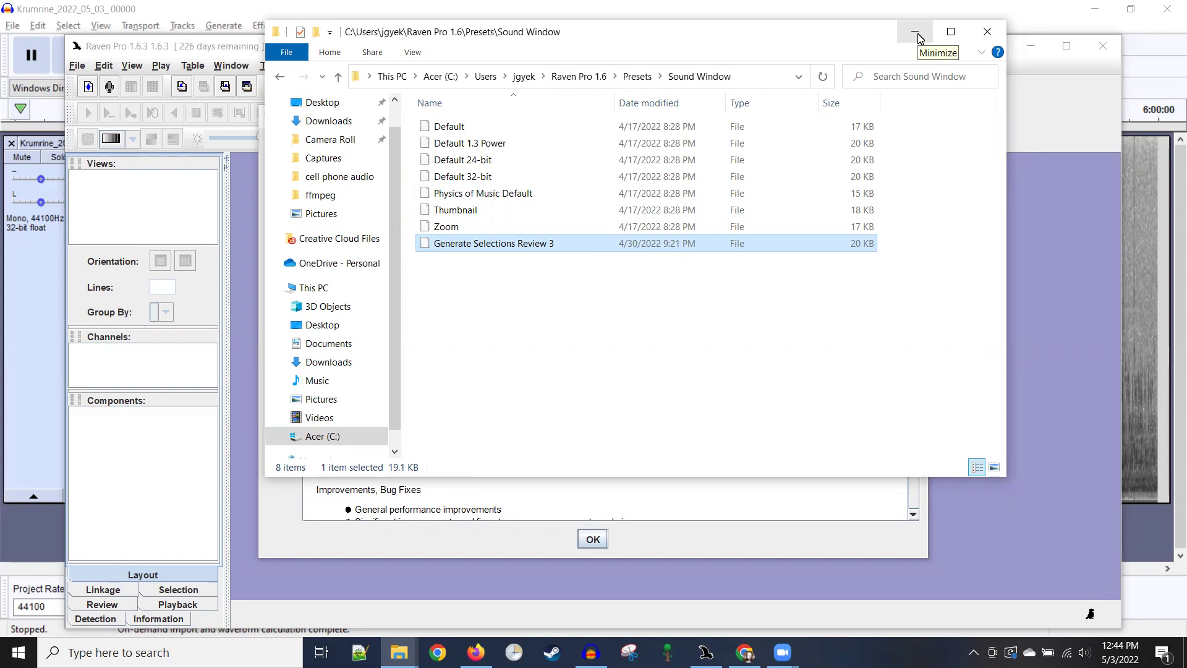
pyautogui.click(918, 38)
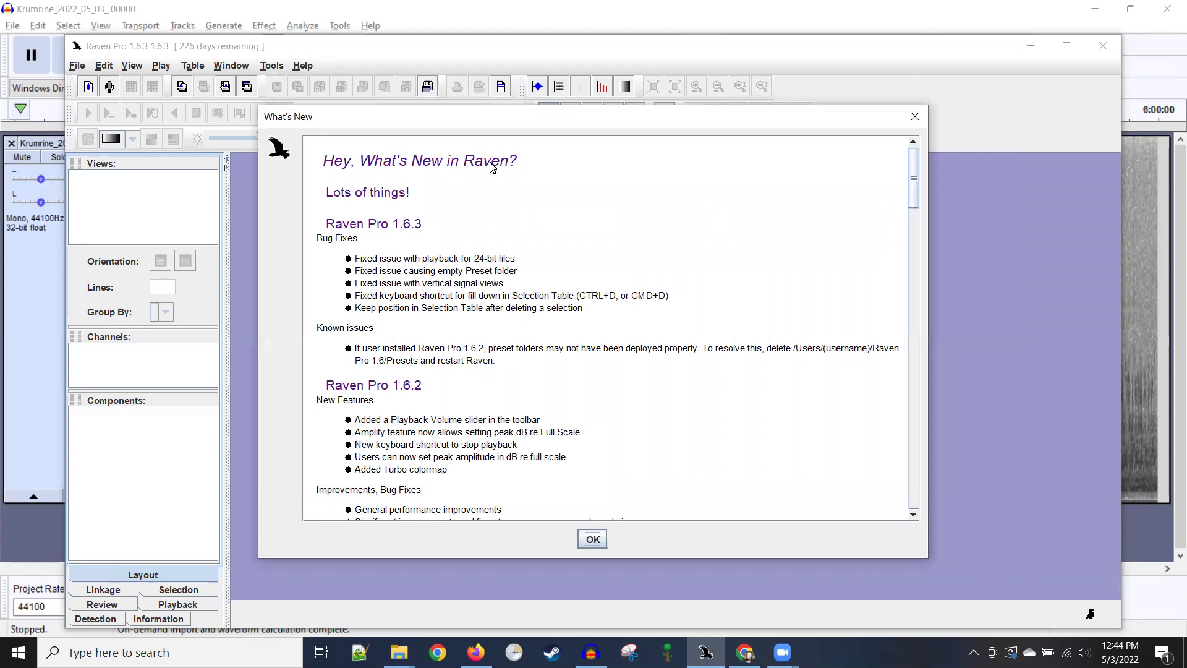
# - Dismiss Raven's What's New notes, view the Audacity spectrogram, then switch back to Raven Pro
pyautogui.click(593, 539)
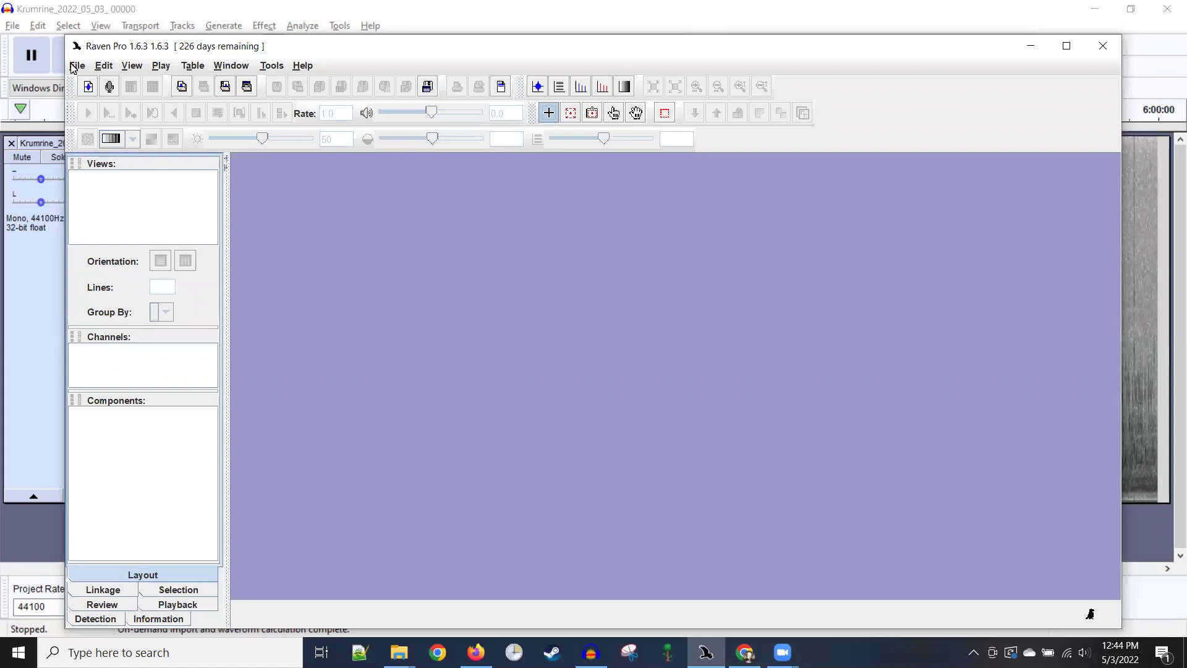
pyautogui.click(107, 11)
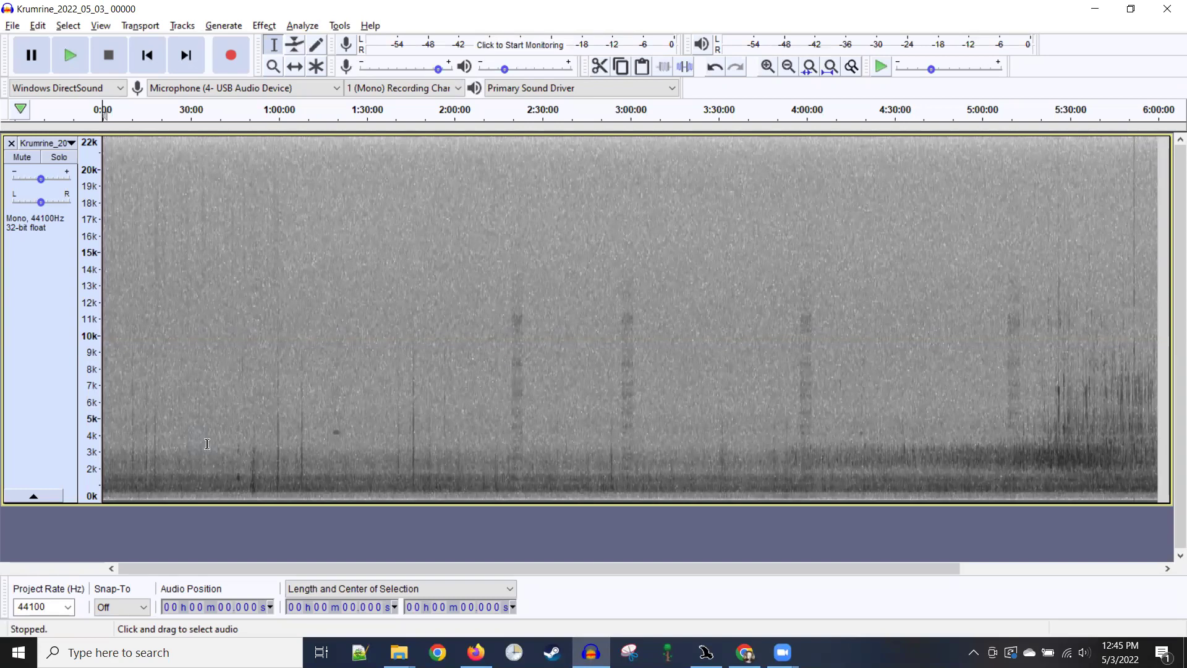
pyautogui.hotkey('alt', 'Tab')
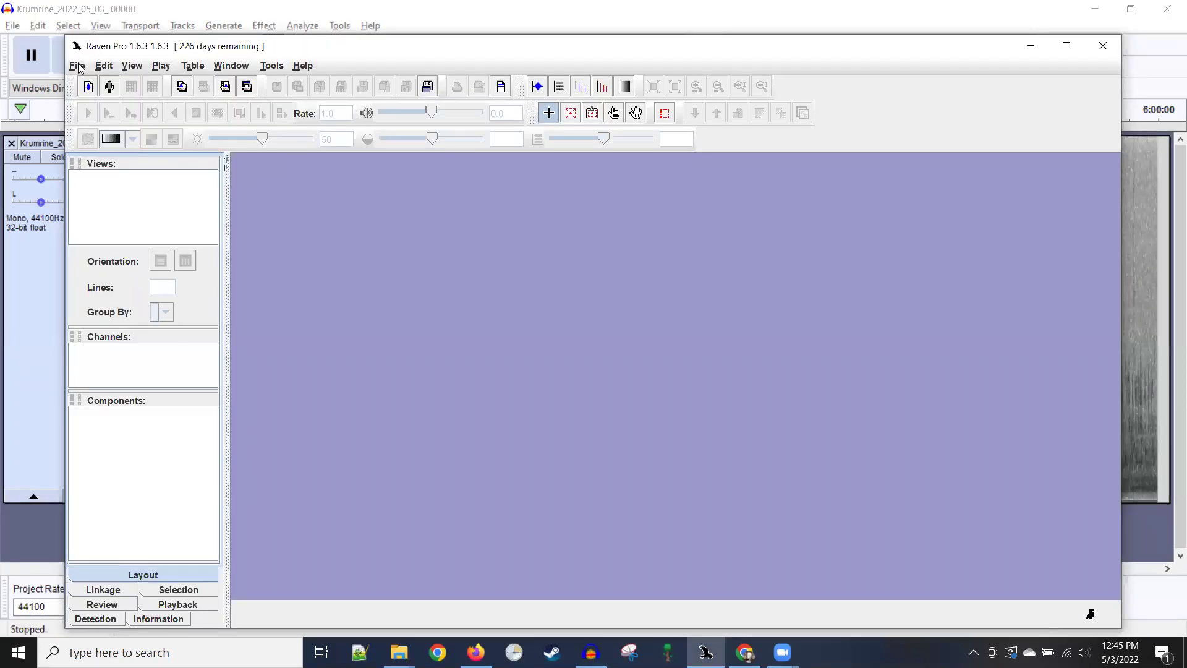
# - Start Open Sound Files and navigate to the ffmpeg folder on the Desktop
pyautogui.click(77, 66)
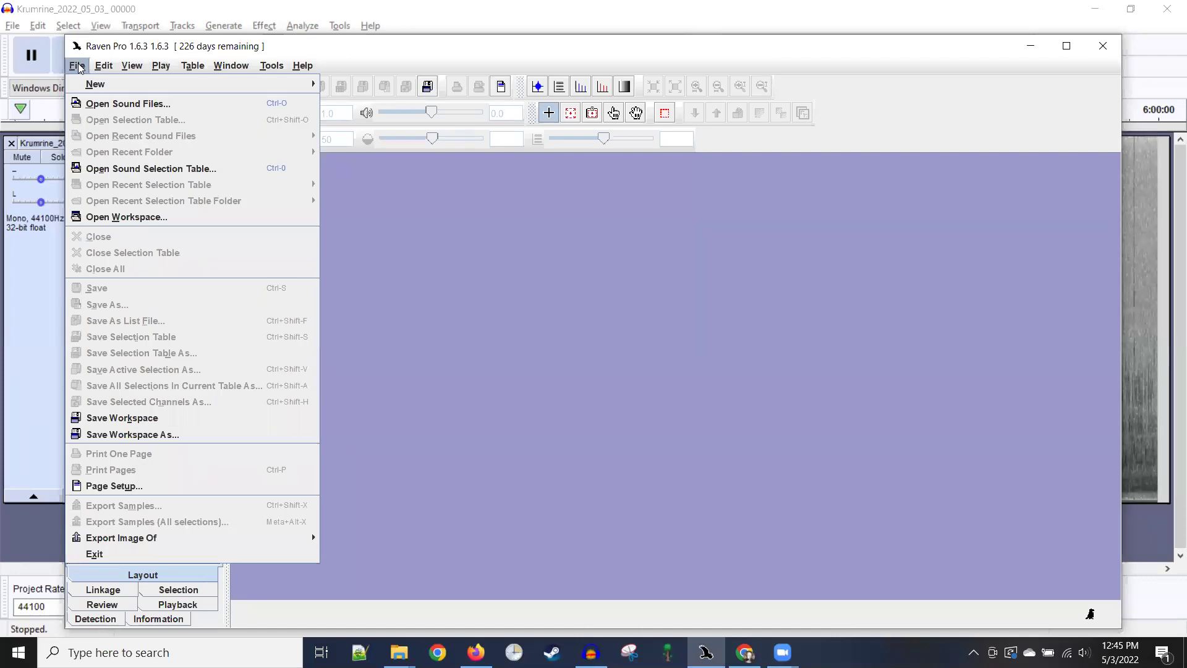
pyautogui.click(97, 106)
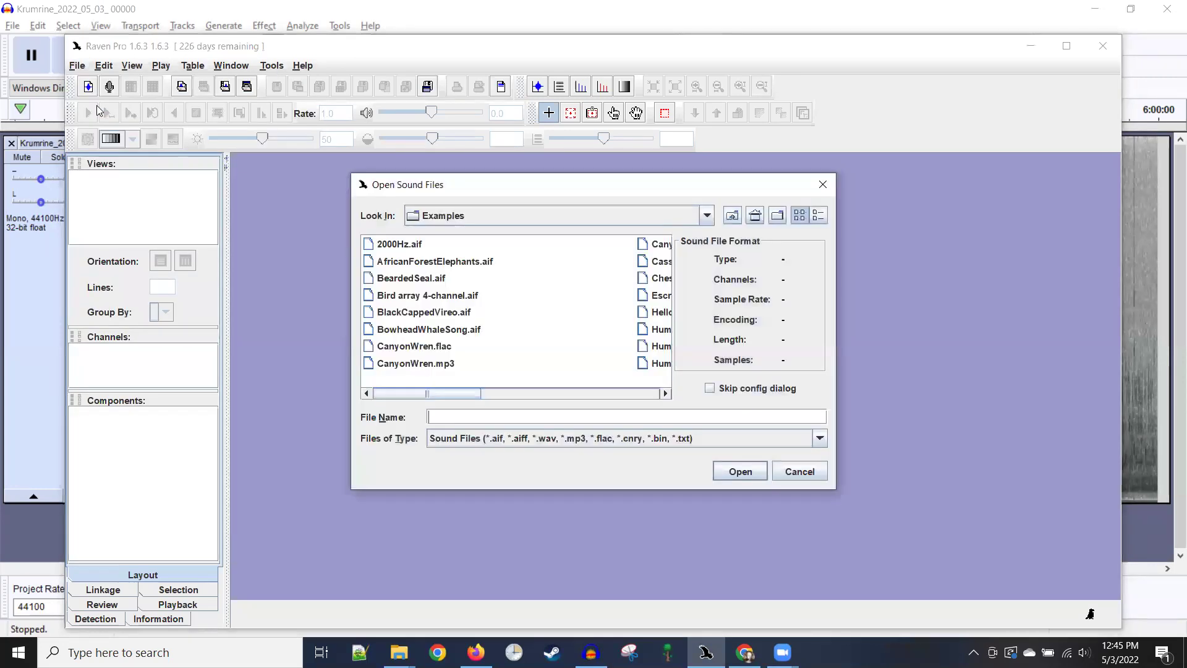
pyautogui.click(539, 212)
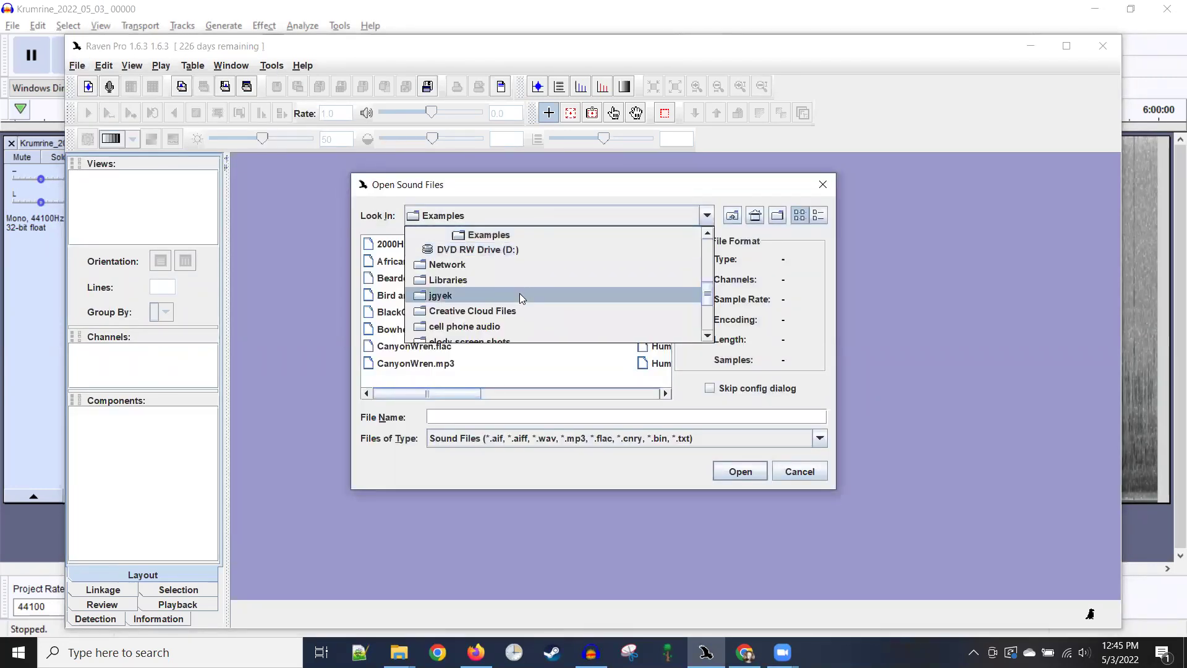
pyautogui.scroll(4, 520, 298)
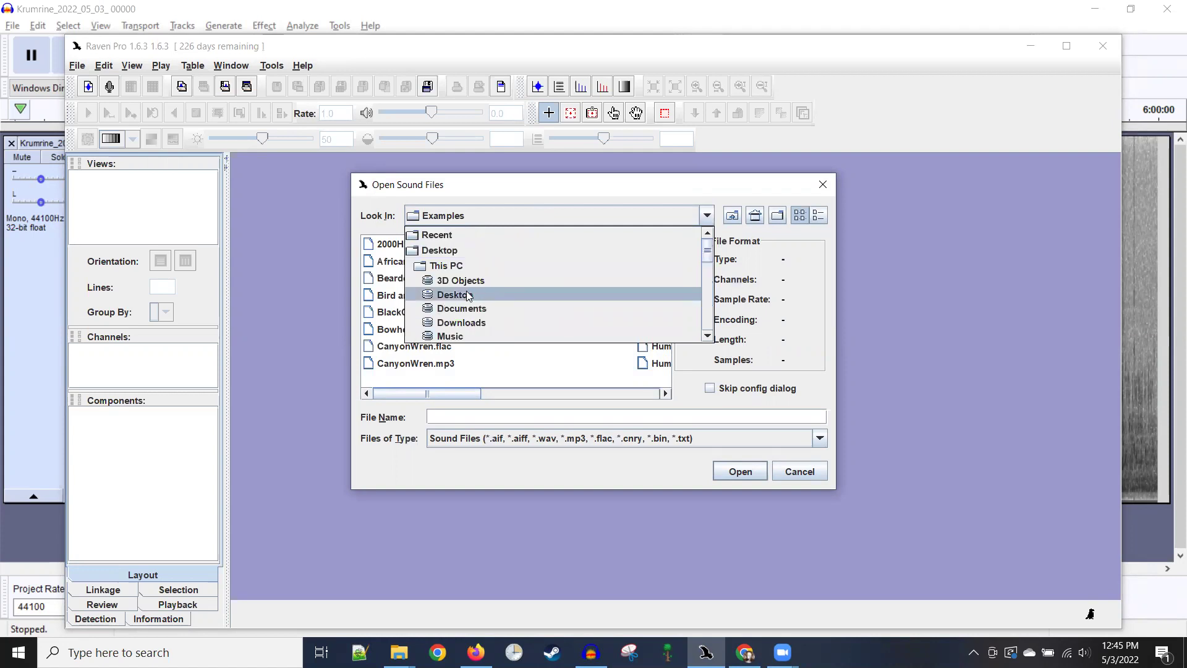
pyautogui.click(460, 295)
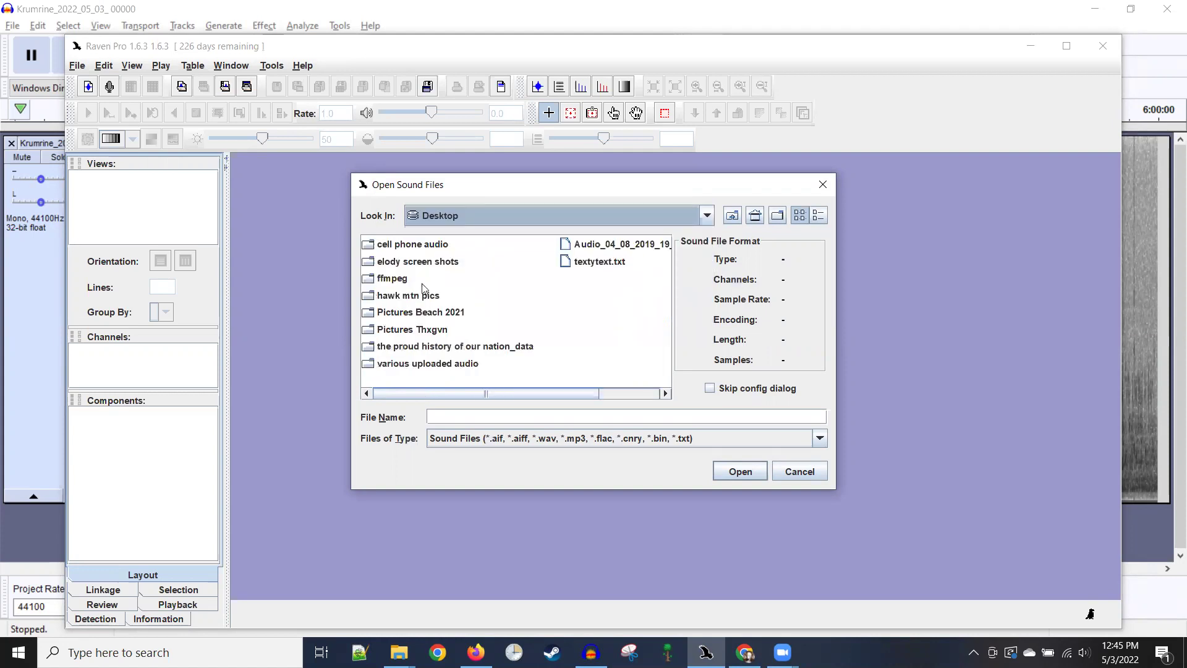
pyautogui.doubleClick(388, 279)
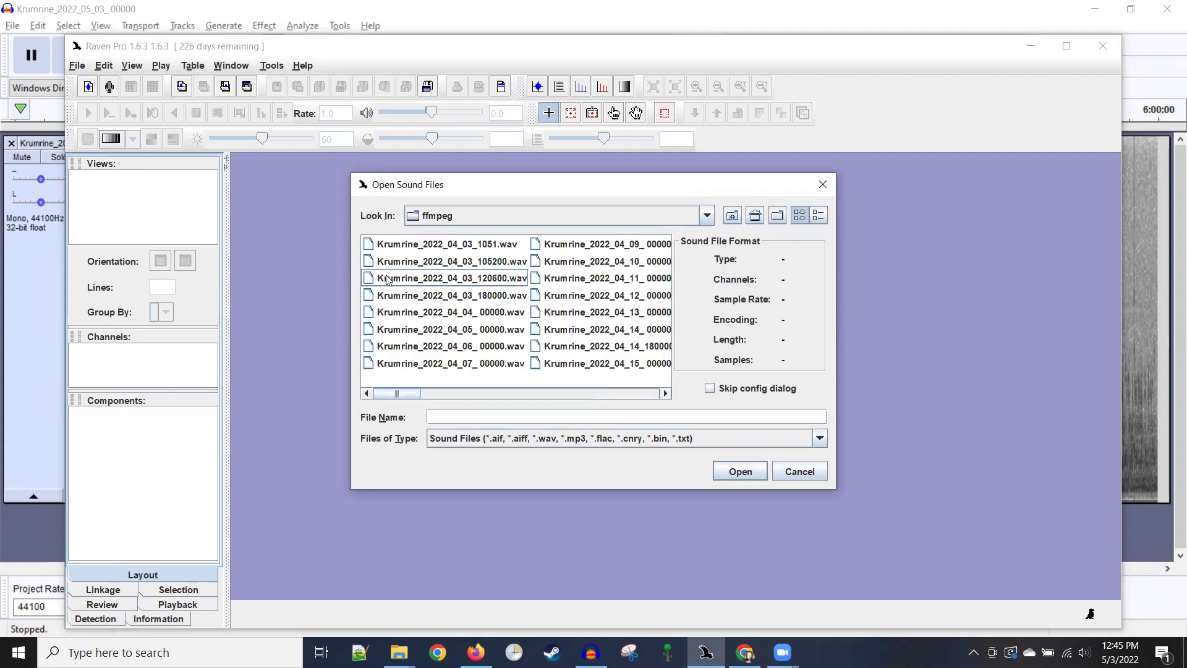
# - Select Krumrine_2022_05_03_ 00000.wav in the file list and open it
pyautogui.scroll(-10, 526, 329)
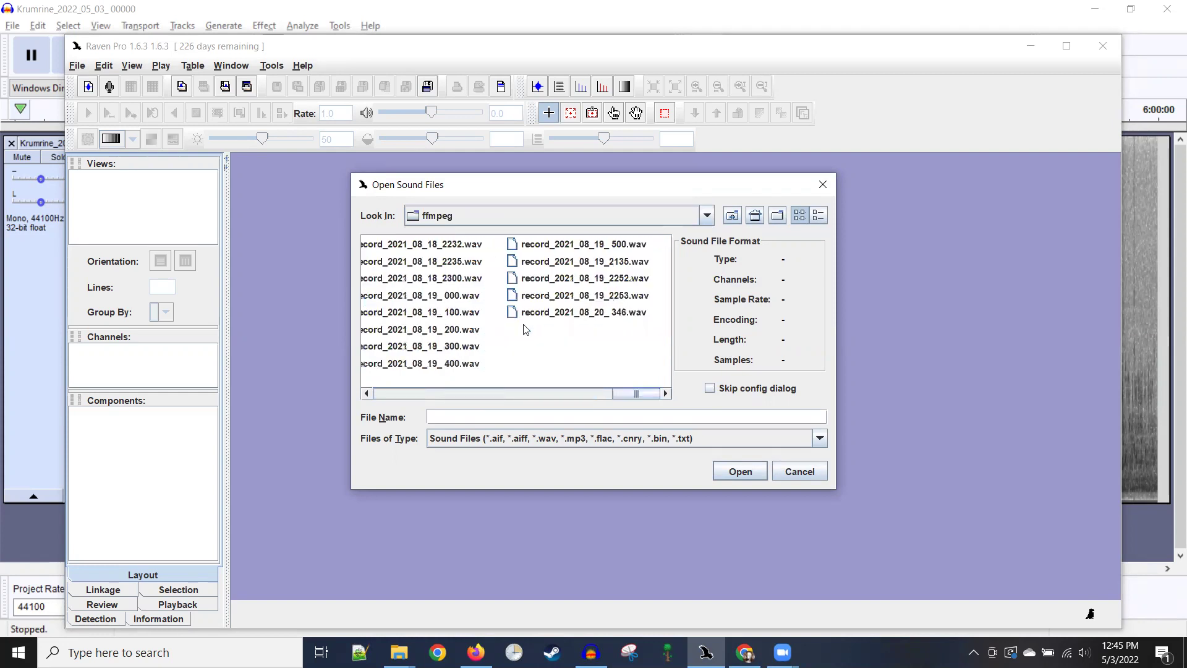
pyautogui.scroll(2, 526, 329)
pyautogui.scroll(3, 525, 329)
pyautogui.scroll(6, 526, 329)
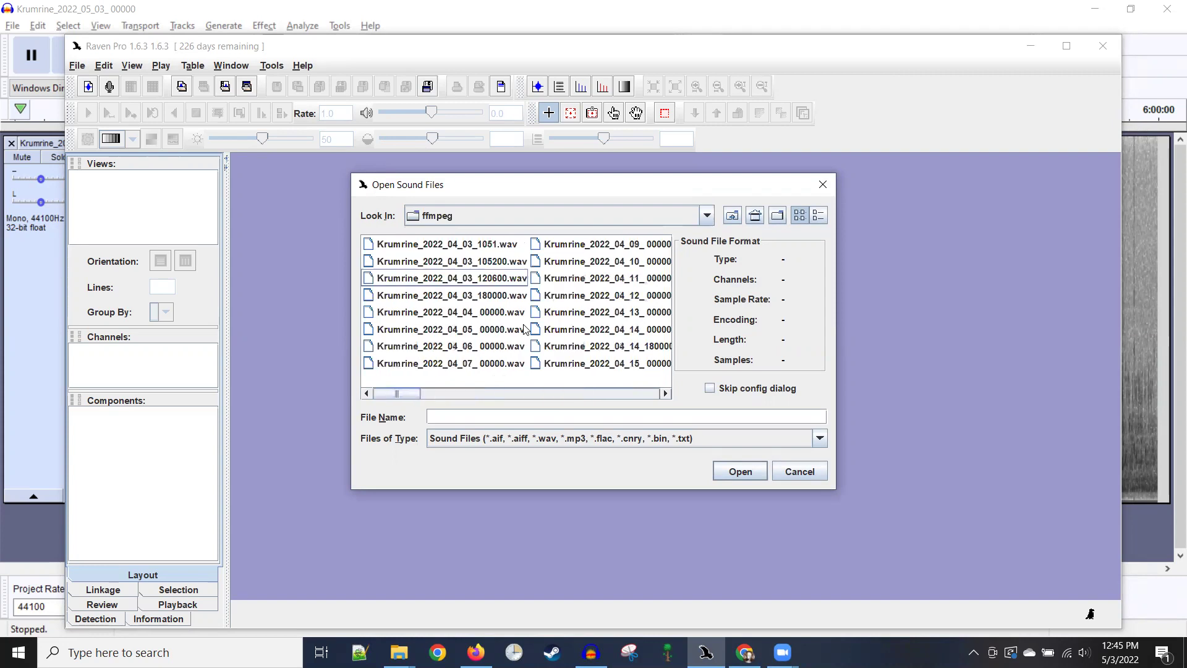
pyautogui.scroll(-3, 535, 354)
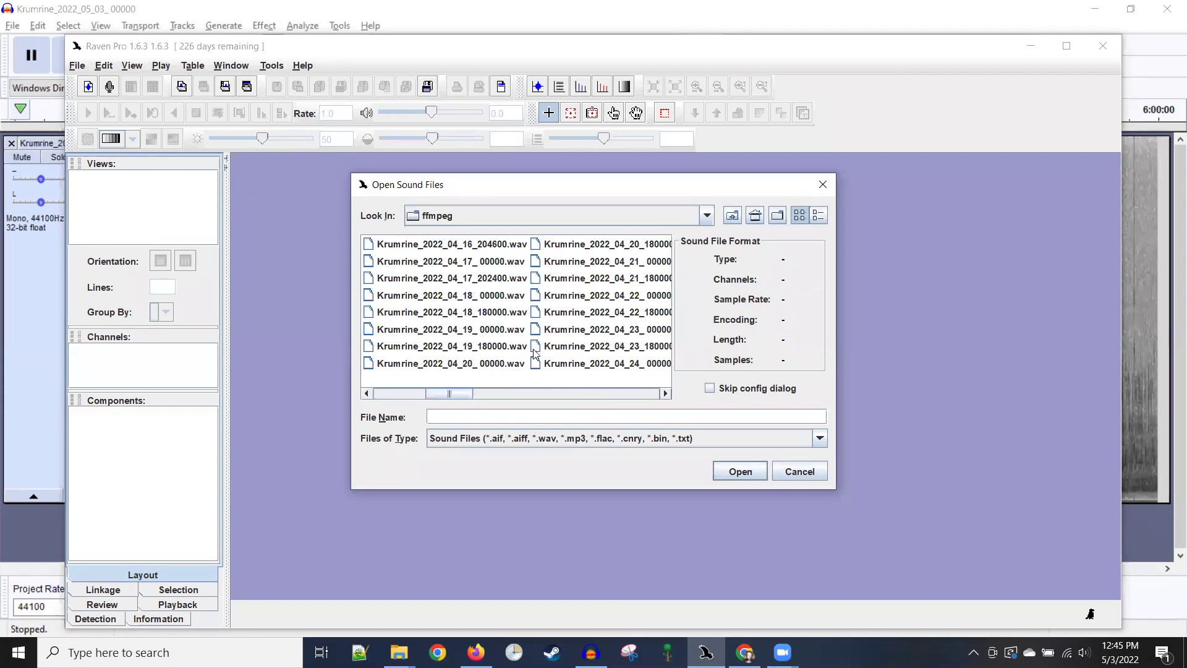
pyautogui.scroll(-3, 535, 354)
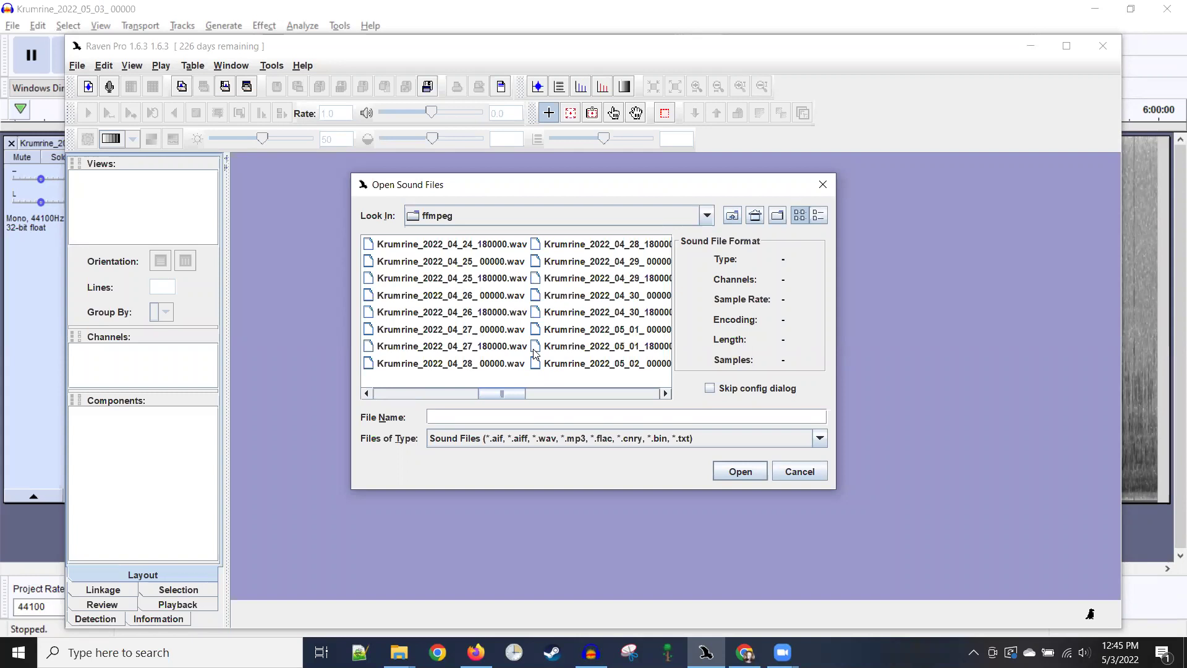
pyautogui.click(579, 367)
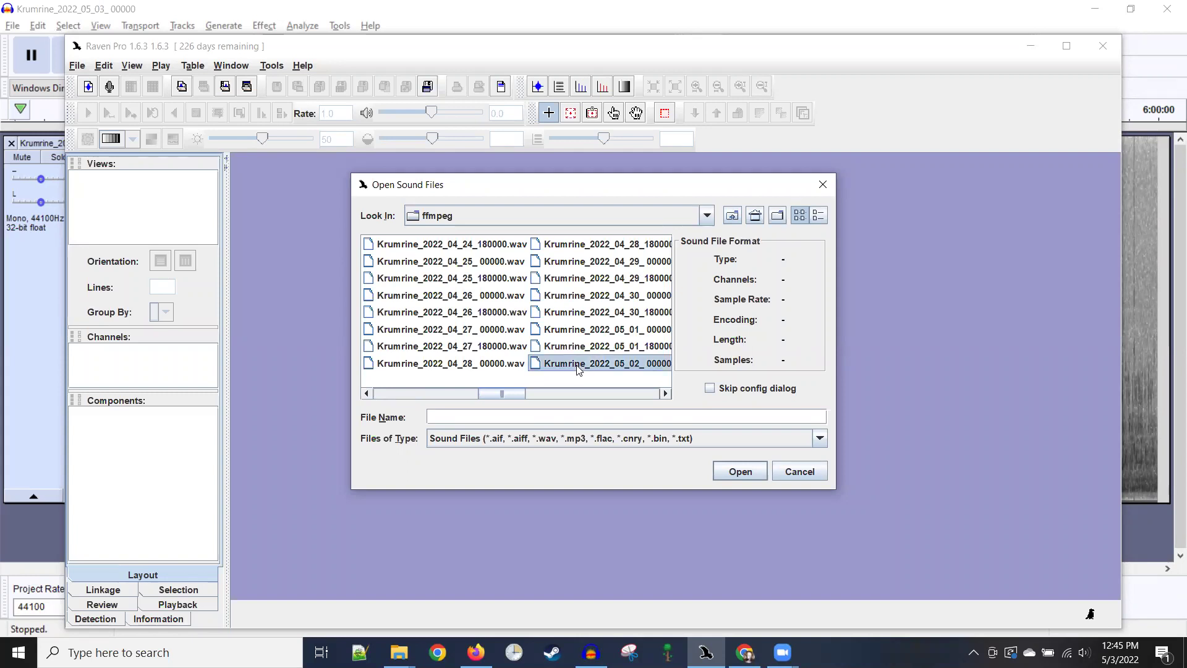
pyautogui.press('r')
pyautogui.press('k')
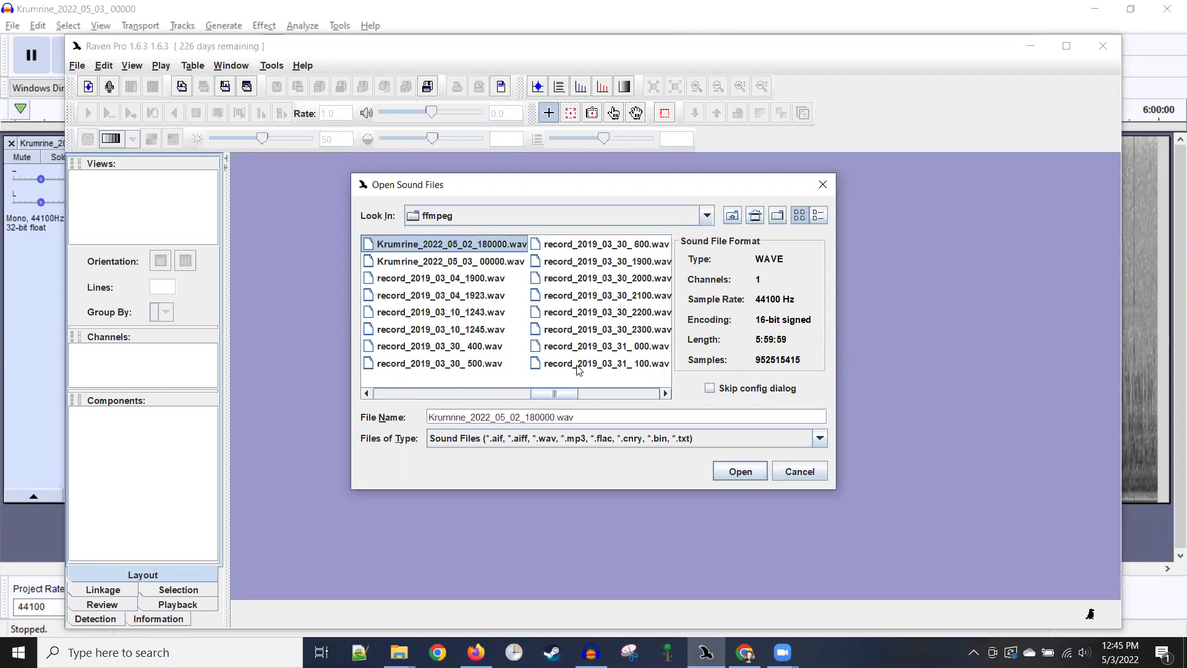
pyautogui.press('k')
pyautogui.press('Return')
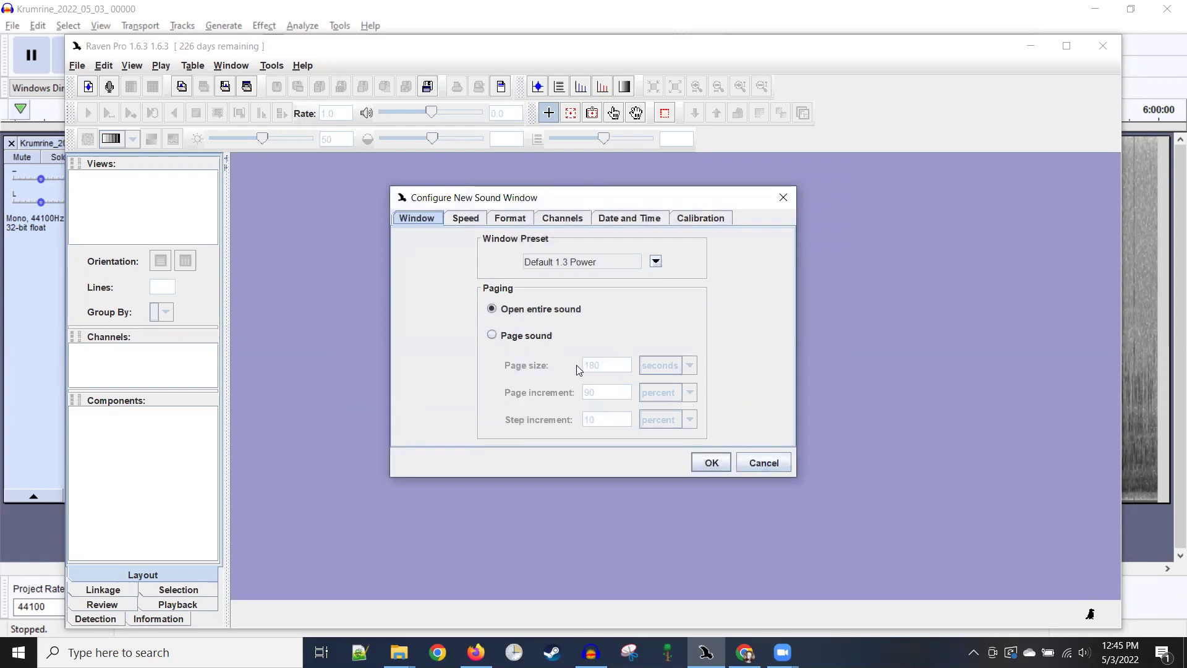
# - Apply the Generate Selections Review 3 preset and page the sound at 15 seconds per page
pyautogui.click(652, 260)
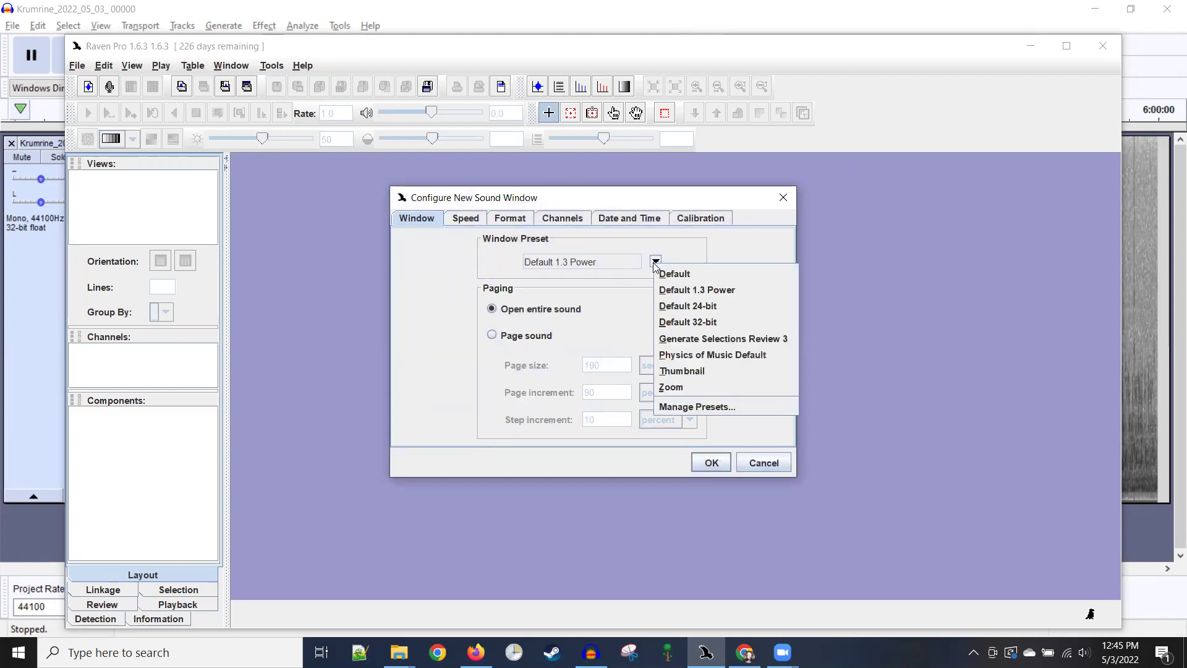
pyautogui.click(682, 340)
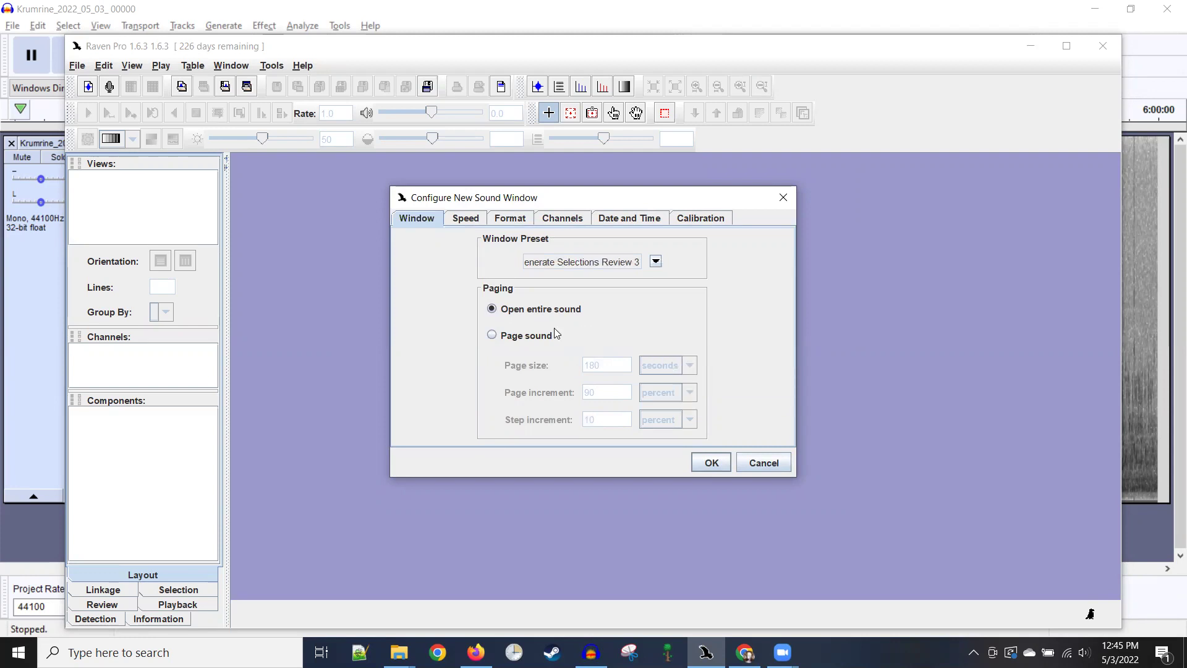
pyautogui.click(529, 336)
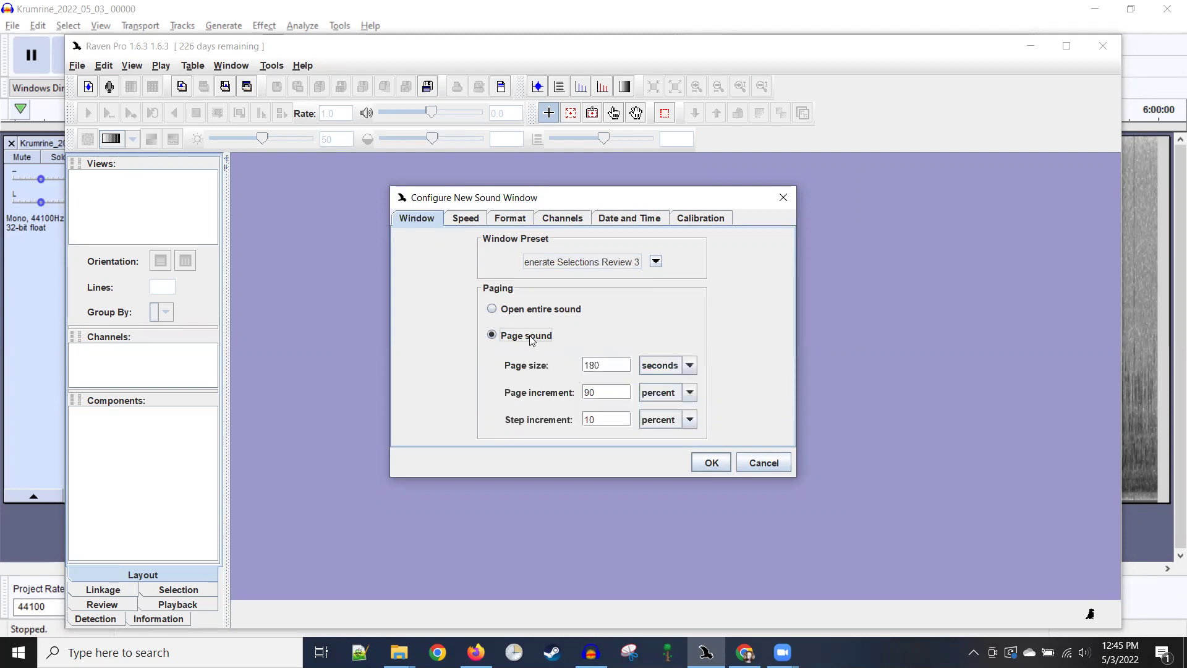
pyautogui.click(691, 366)
pyautogui.click(691, 366)
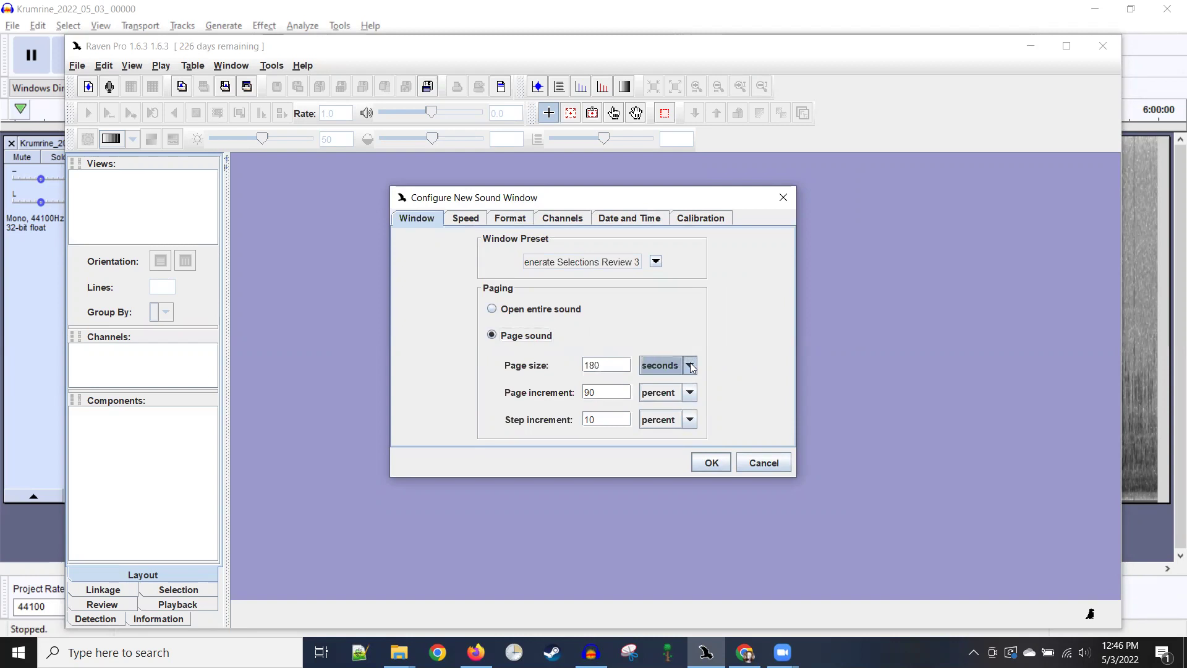
pyautogui.doubleClick(618, 364)
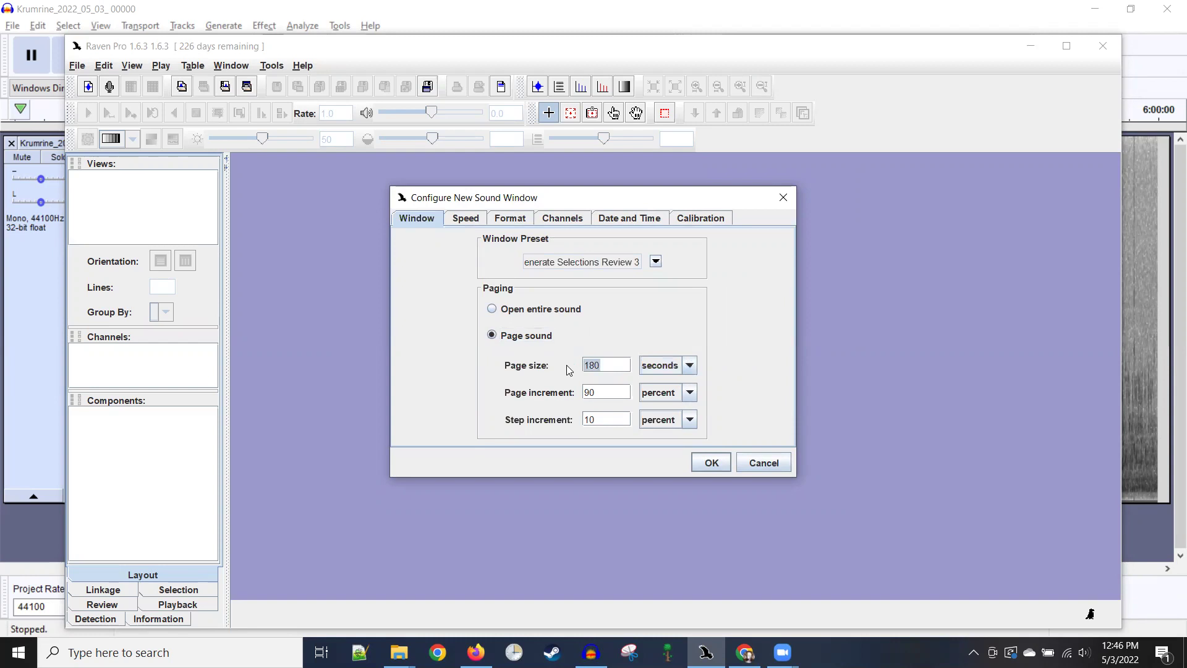
pyautogui.write('15')
# - Set a 95 percent page increment and a 3-second step increment, then open the sound
pyautogui.click(598, 390)
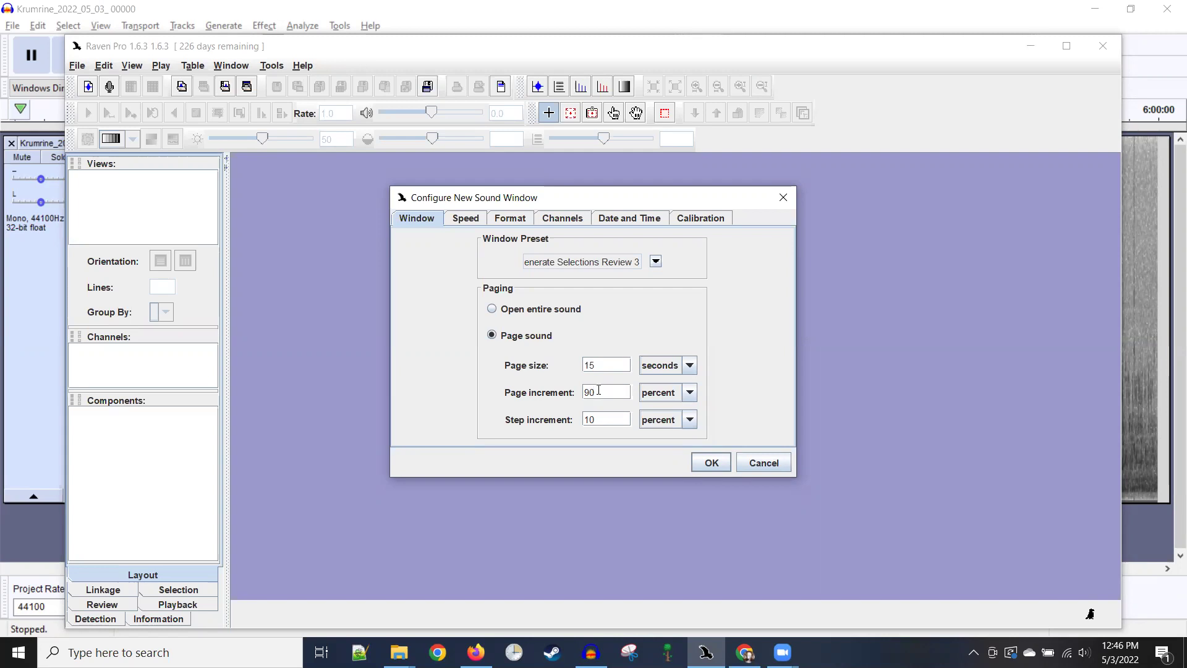
pyautogui.click(651, 424)
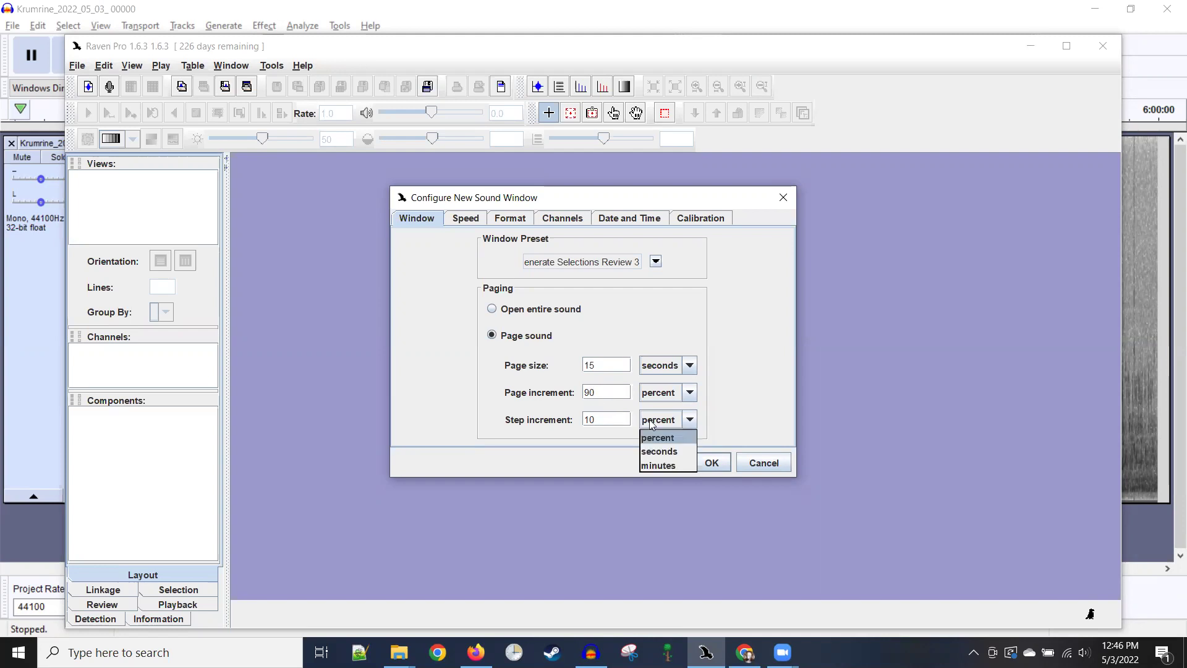
pyautogui.click(653, 456)
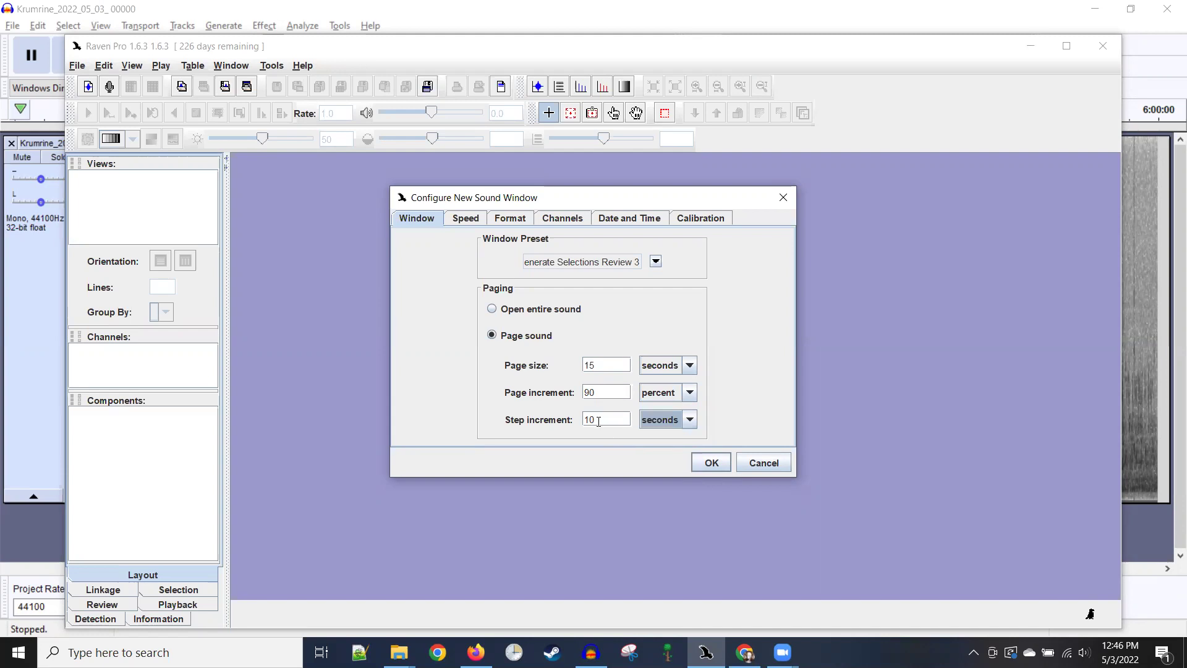
pyautogui.moveTo(597, 421); pyautogui.dragTo(585, 421)
pyautogui.write('3')
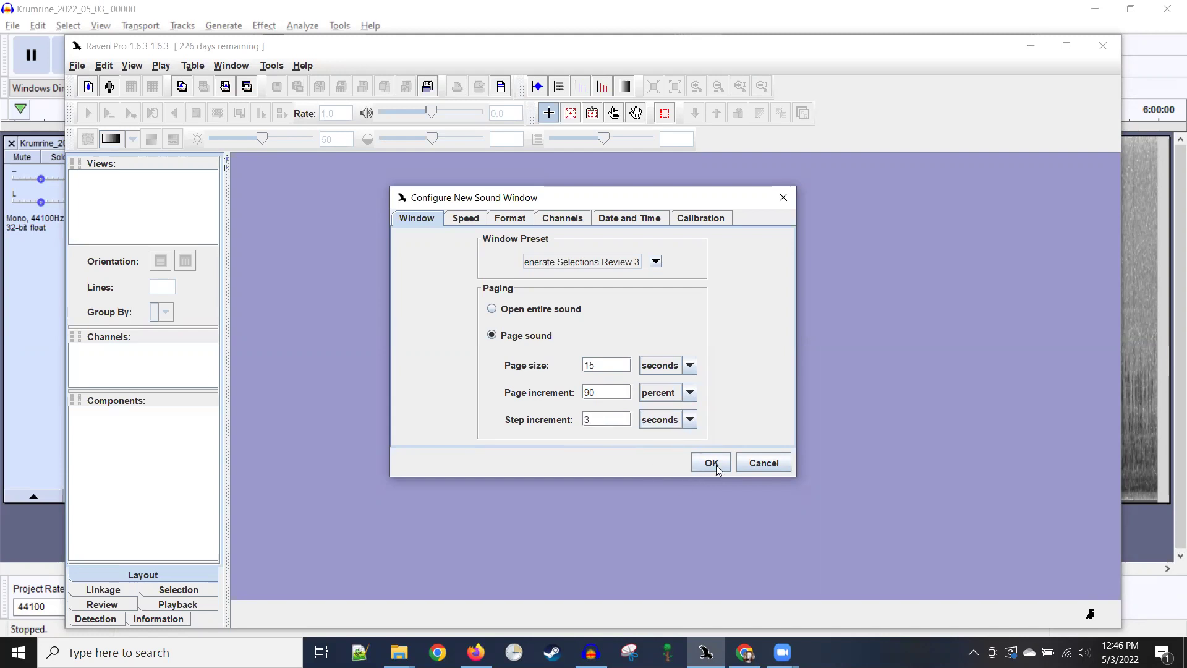
pyautogui.click(595, 393)
pyautogui.click(711, 465)
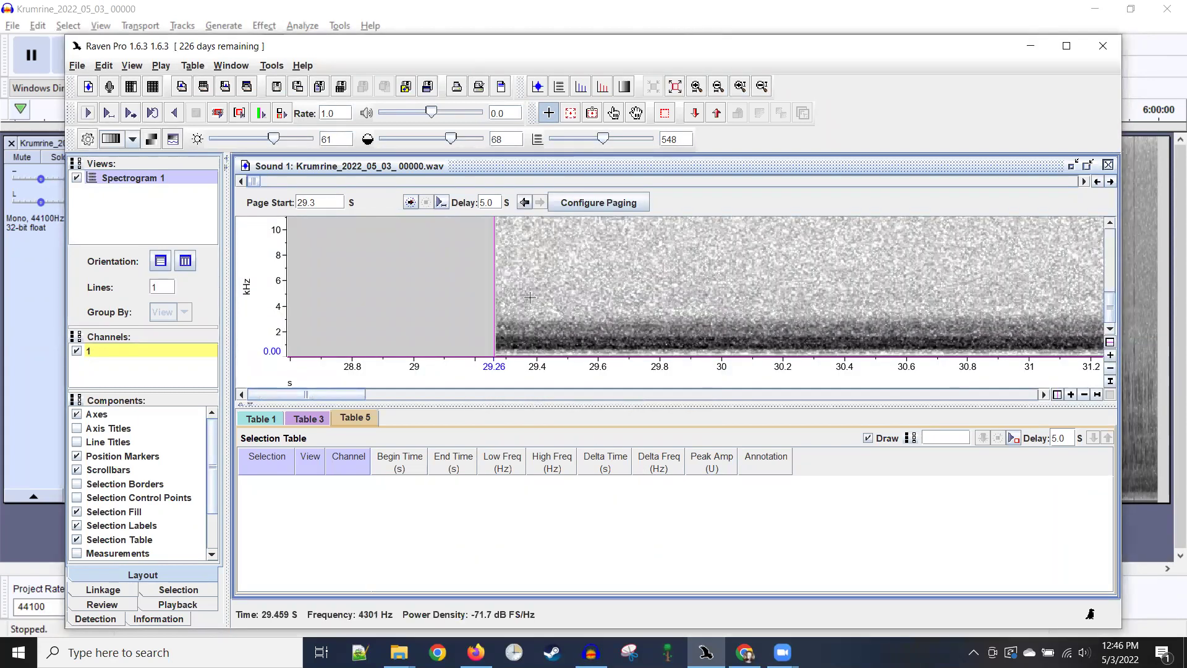
# - Maximize the window, start the view at 29.3 s, and set brightness 60, contrast 30
pyautogui.moveTo(494, 299)
pyautogui.mouseDown()
pyautogui.moveTo(344, 309)
pyautogui.moveTo(294, 326)
pyautogui.mouseUp()
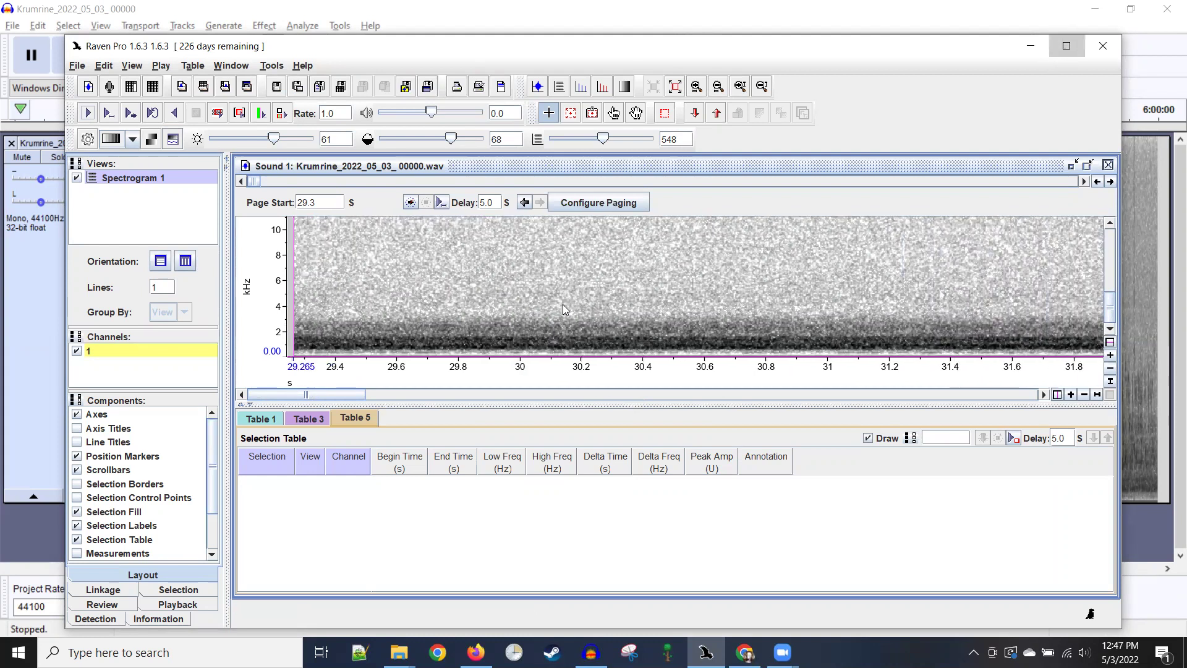
pyautogui.click(1066, 47)
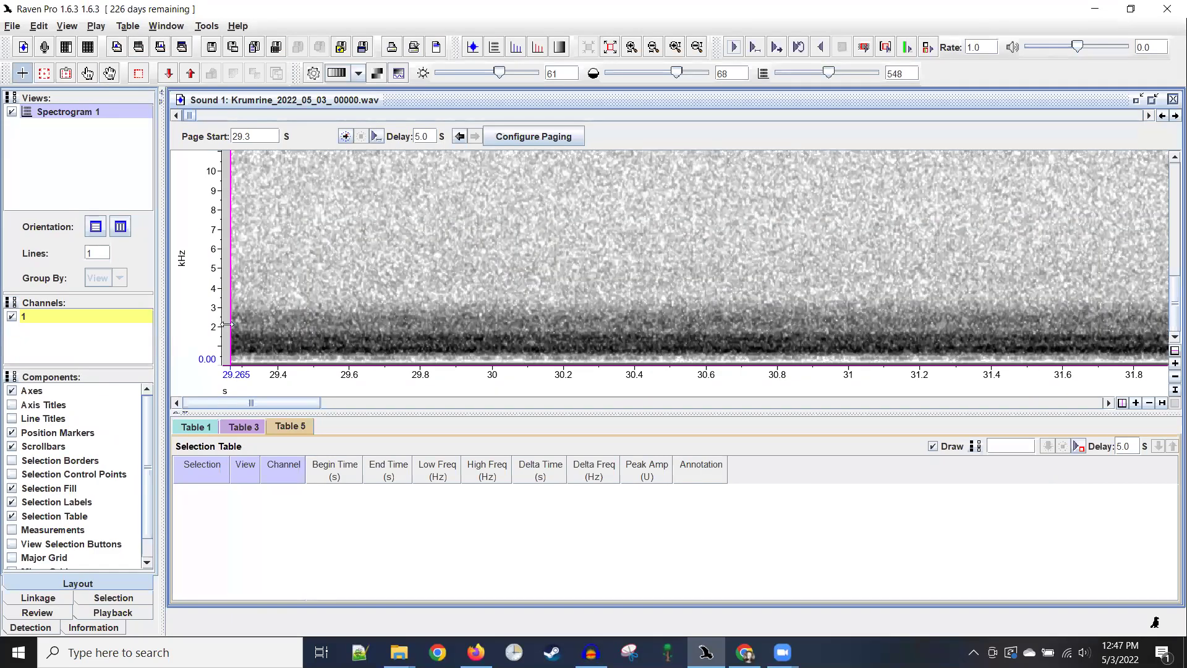
pyautogui.moveTo(228, 323); pyautogui.dragTo(224, 326)
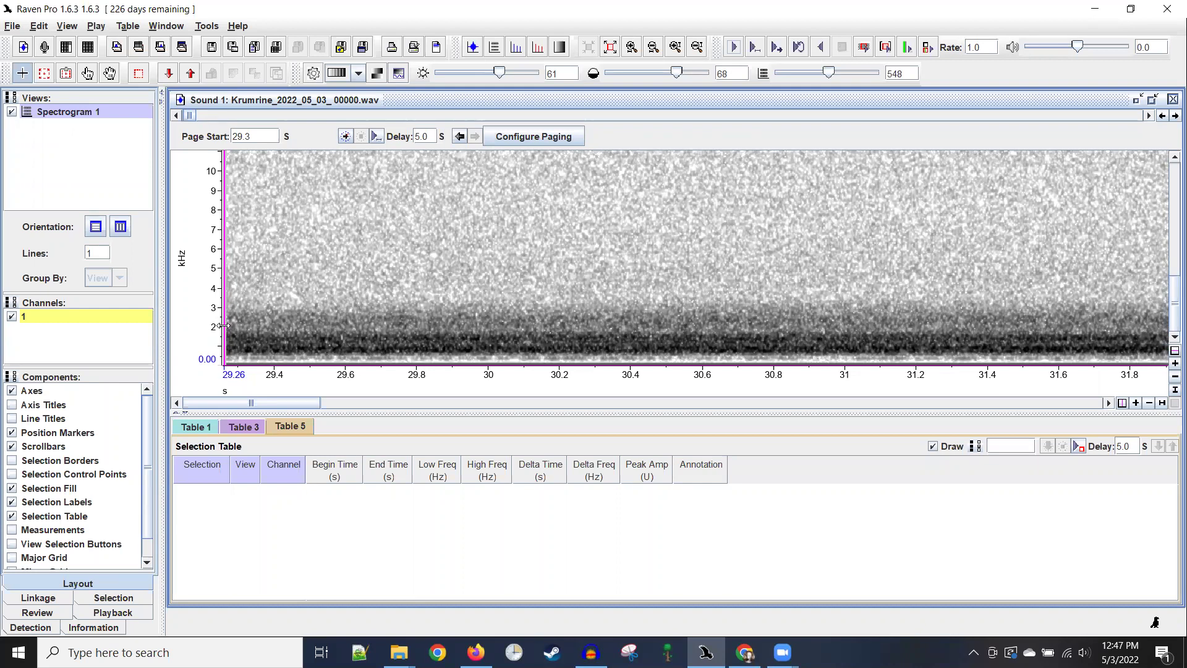
pyautogui.moveTo(224, 326); pyautogui.dragTo(224, 326)
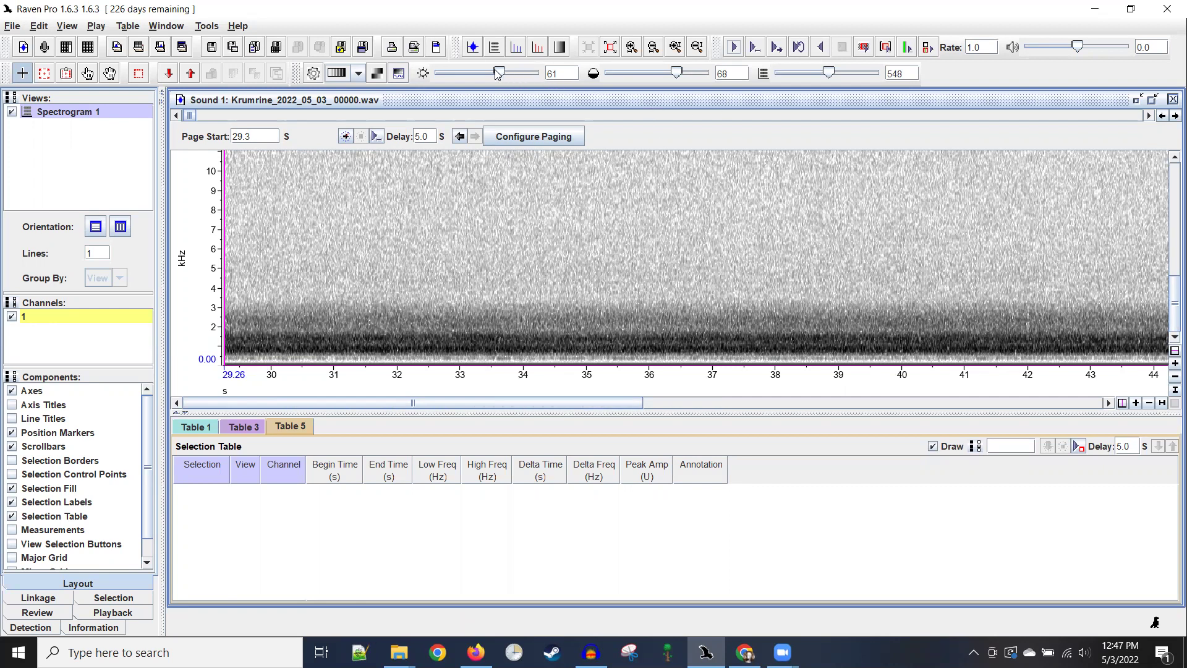
pyautogui.moveTo(500, 75); pyautogui.dragTo(498, 73)
pyautogui.moveTo(677, 73); pyautogui.dragTo(634, 77)
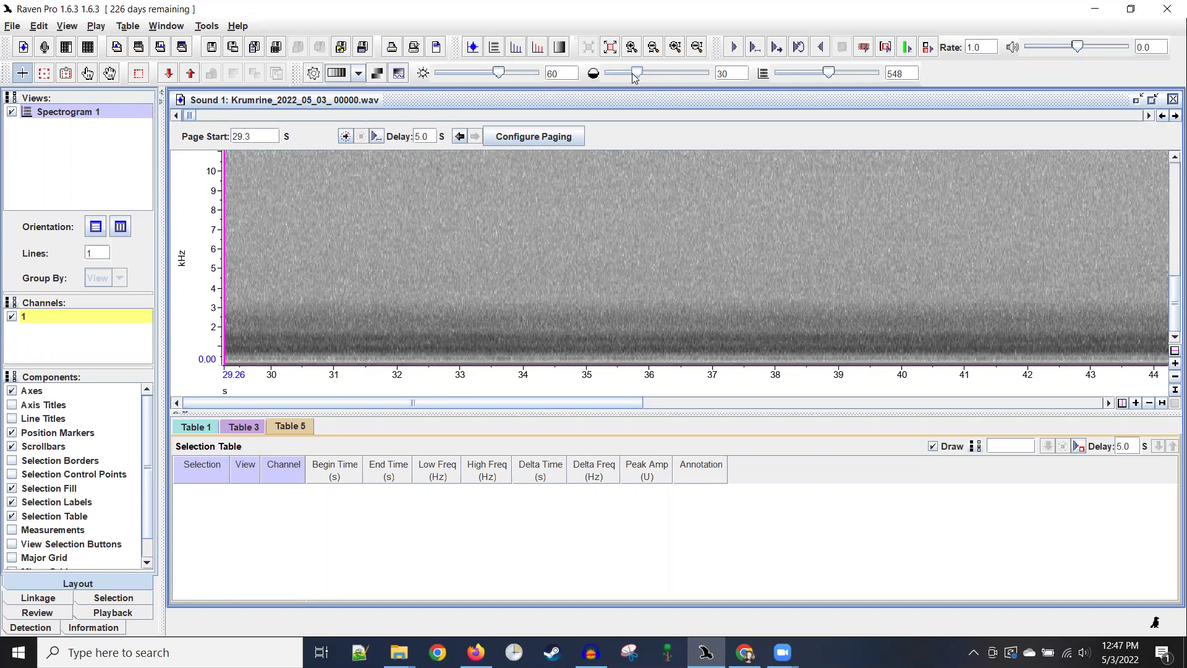
# - Step and page through the recording from the start to scan for flight calls
pyautogui.press('Left')
pyautogui.press('Right')
pyautogui.press('Left')
pyautogui.press('Left')
pyautogui.press('Left')
pyautogui.press('Left')
pyautogui.press('Left')
pyautogui.press('Left')
pyautogui.press('Left')
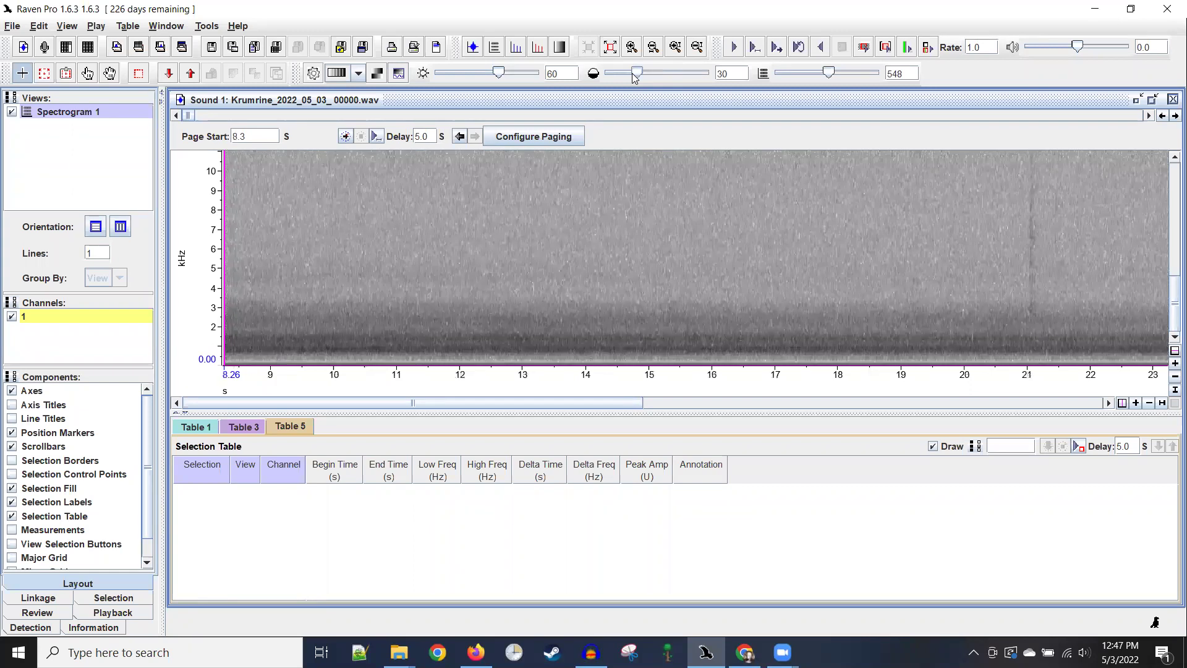
pyautogui.press('Left')
pyautogui.press('Left')
pyautogui.press('Left')
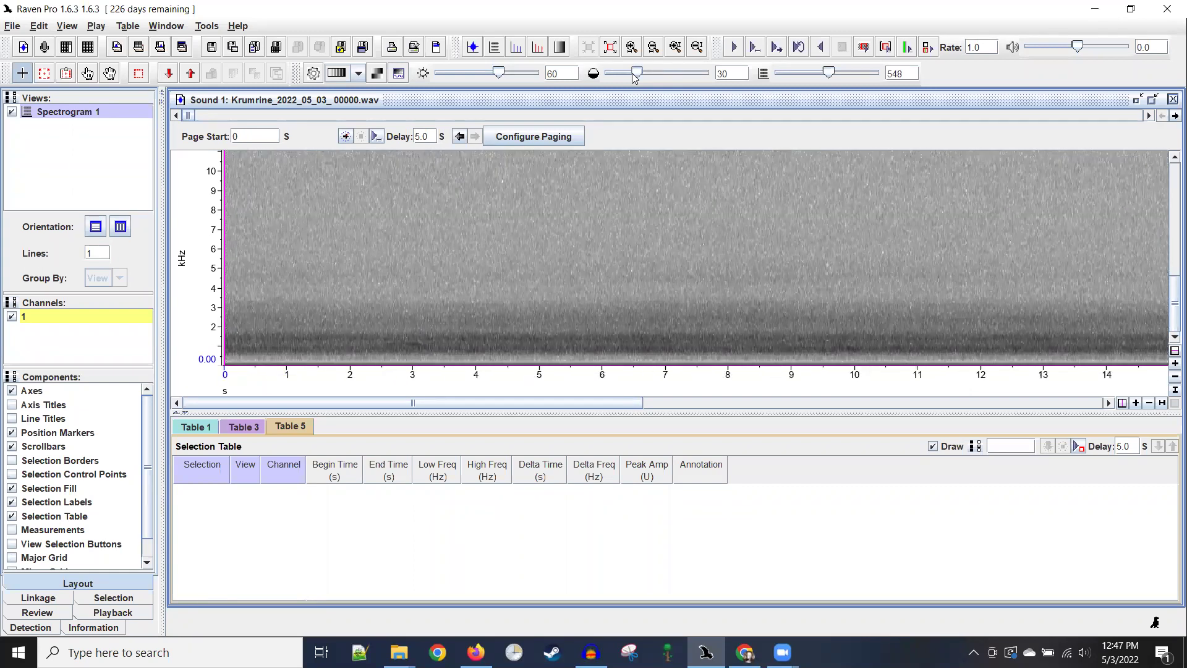
pyautogui.press('Right')
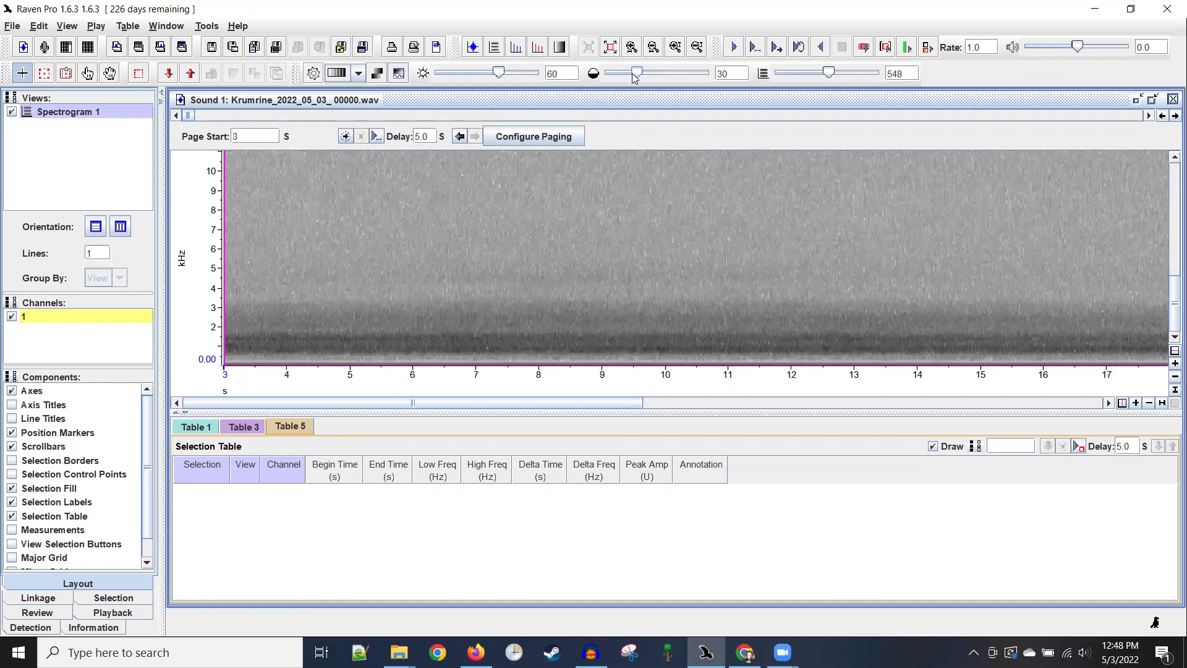
pyautogui.press('Right')
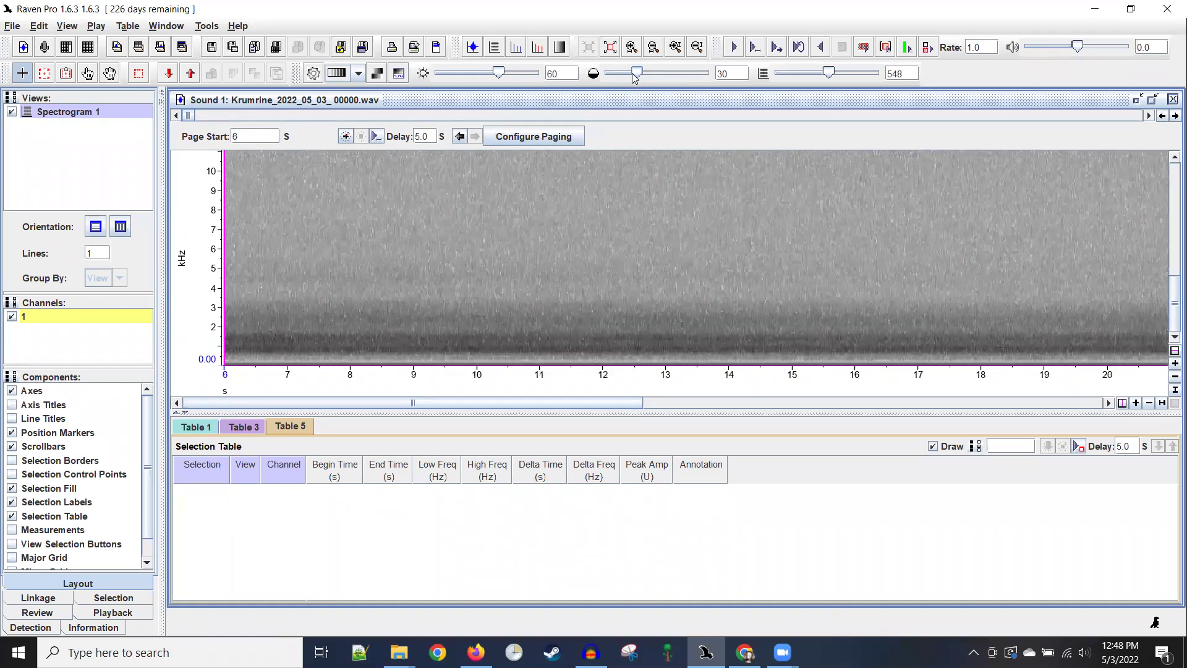
pyautogui.press('Right')
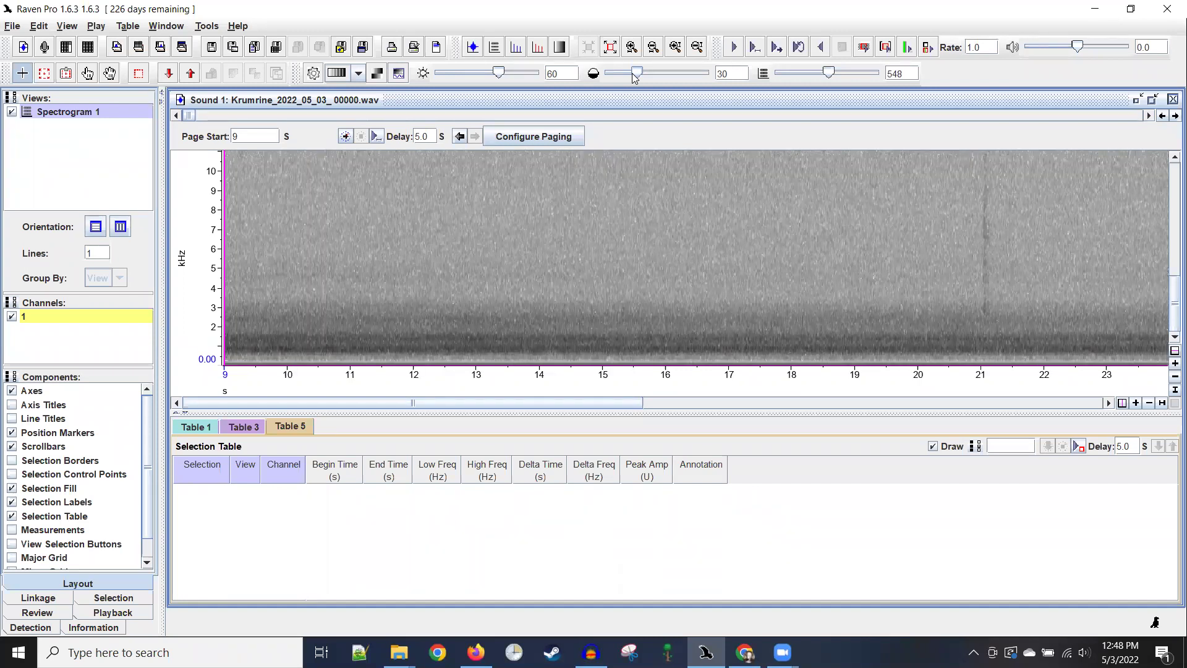
pyautogui.press('Left')
pyautogui.press('Left')
pyautogui.press('Right')
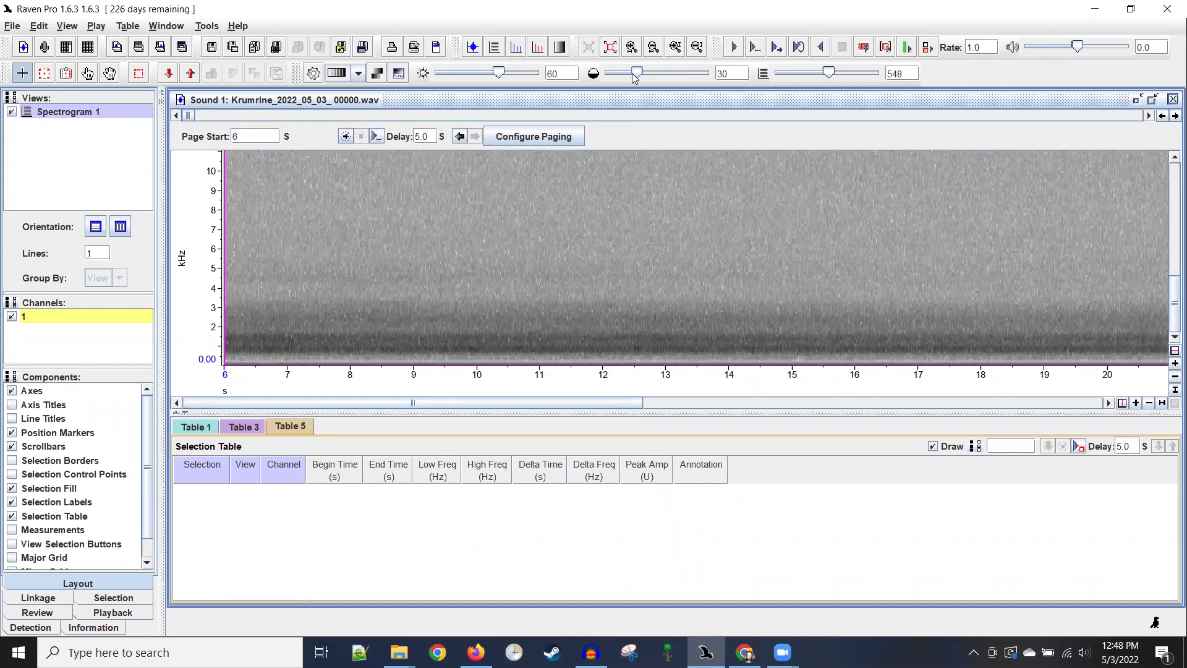
pyautogui.press('Right')
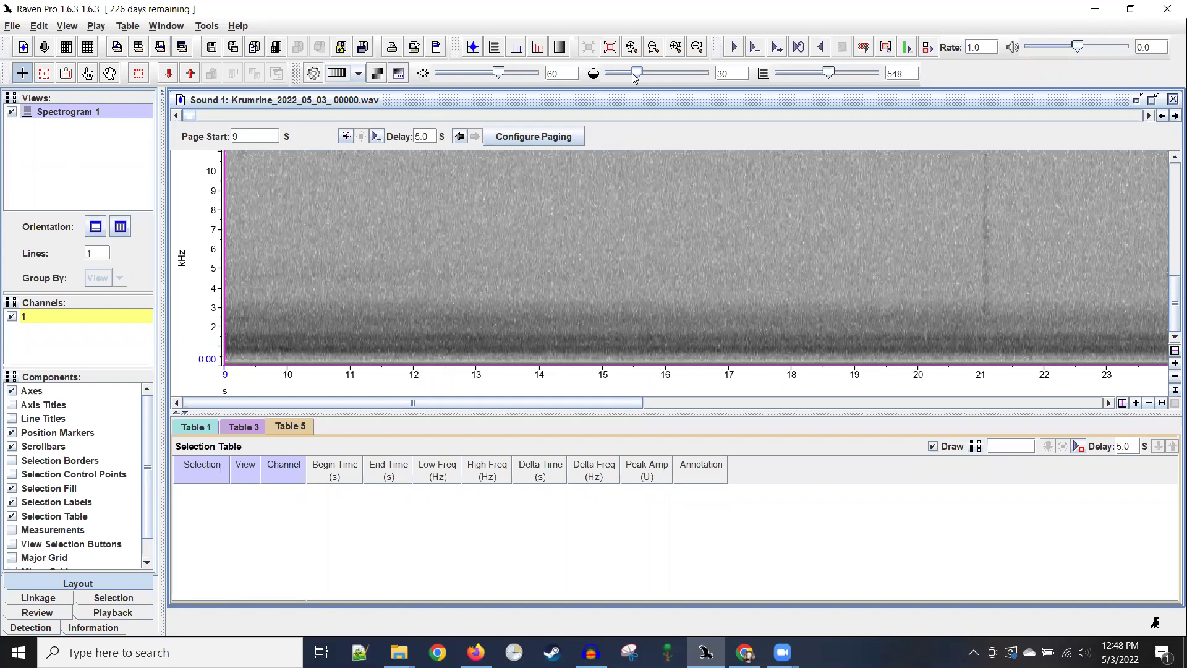
pyautogui.press('pagedown')
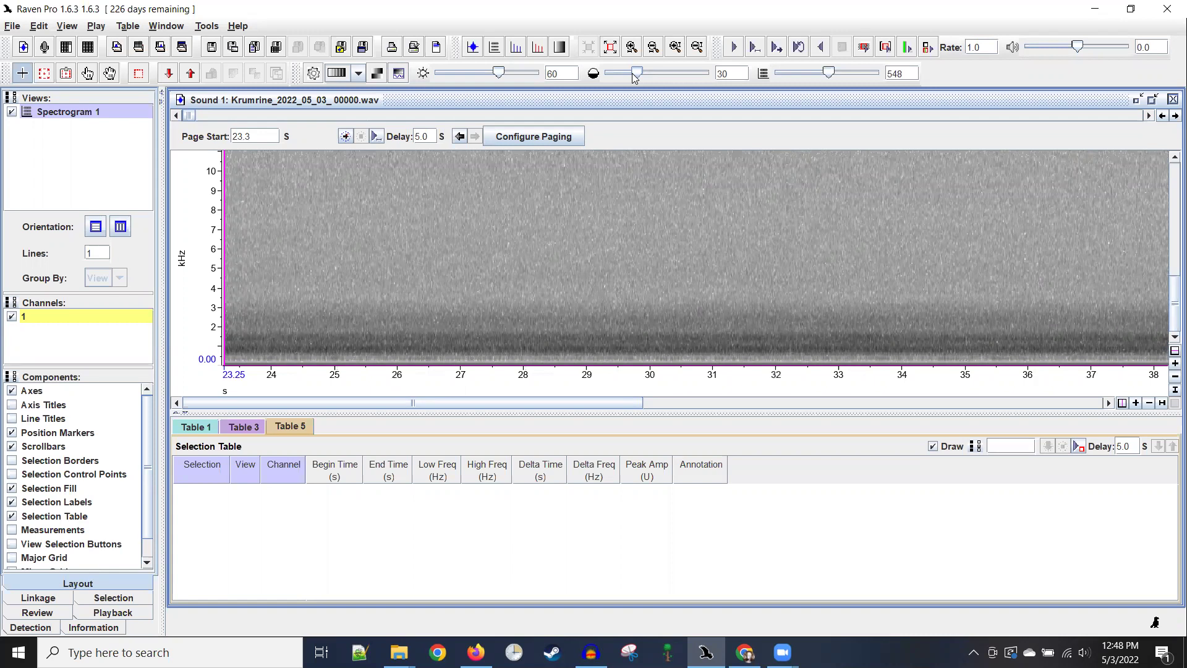
pyautogui.press('pagedown')
pyautogui.press('pagedown')
pyautogui.press('pagedown')
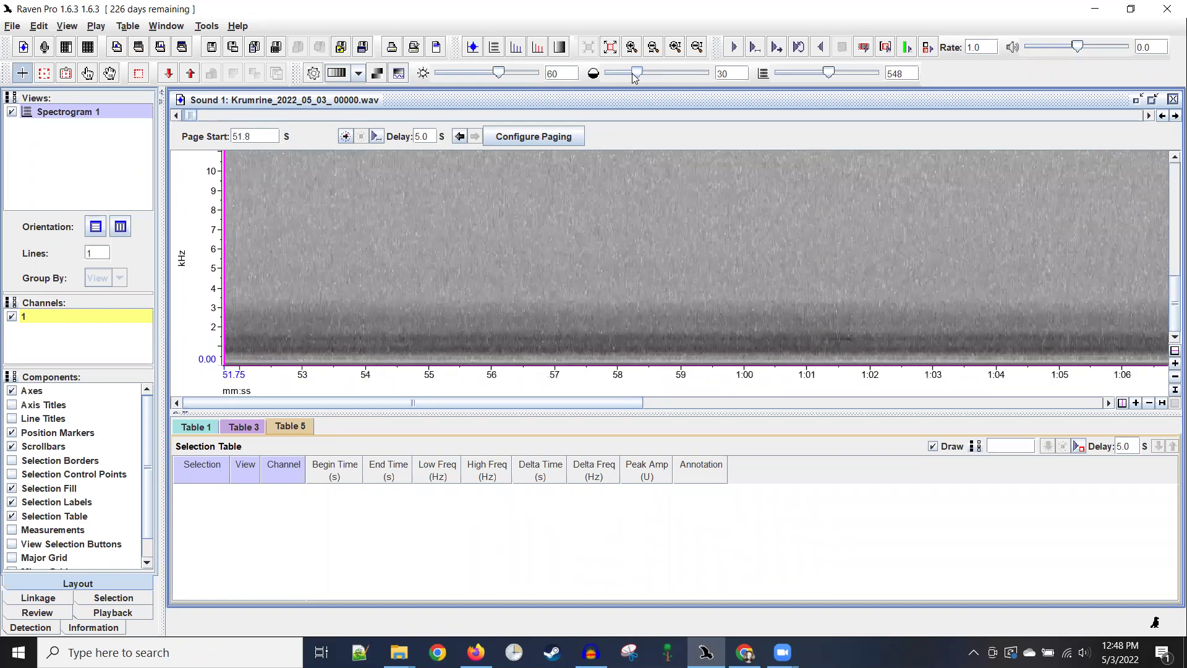
pyautogui.press('pagedown')
pyautogui.press('pagedown')
pyautogui.press('pagedown')
pyautogui.press('pagedown')
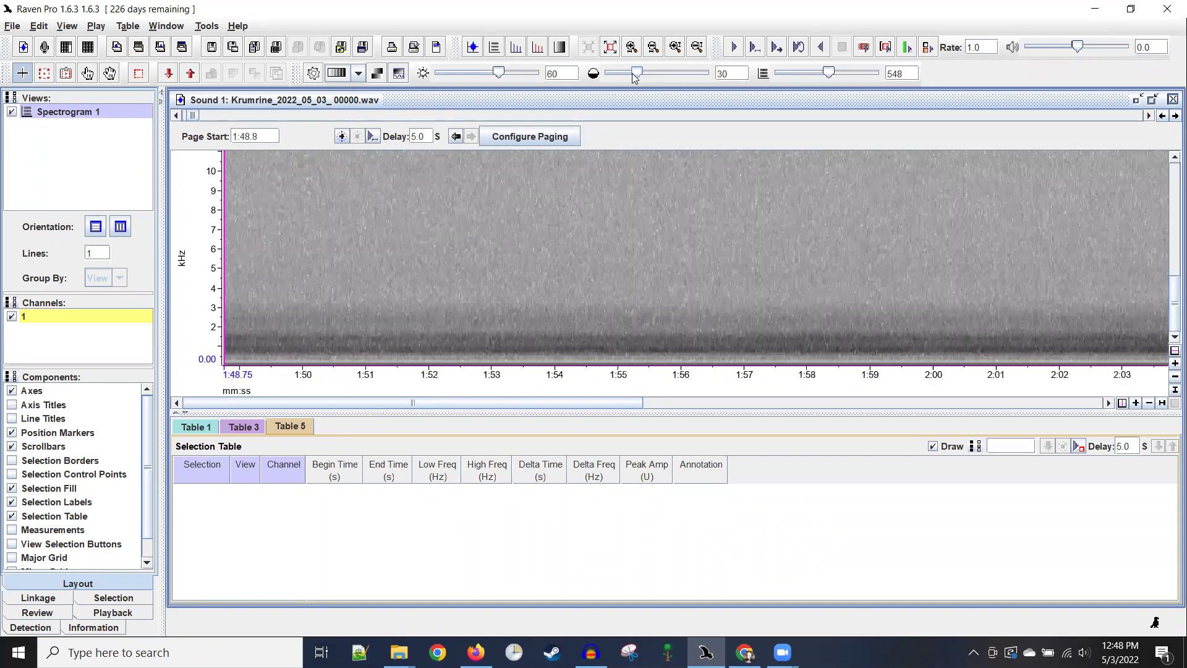
pyautogui.press('pagedown')
pyautogui.press('pagedown')
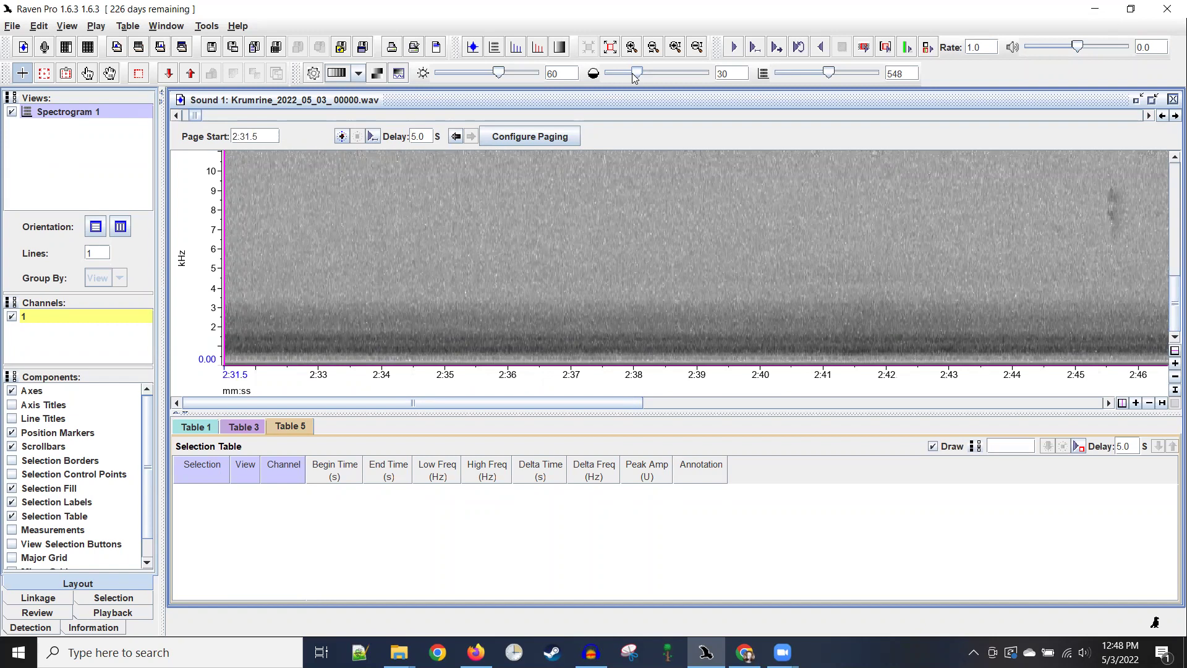
pyautogui.press('pagedown')
pyautogui.press('pagedown')
pyautogui.press('pageup')
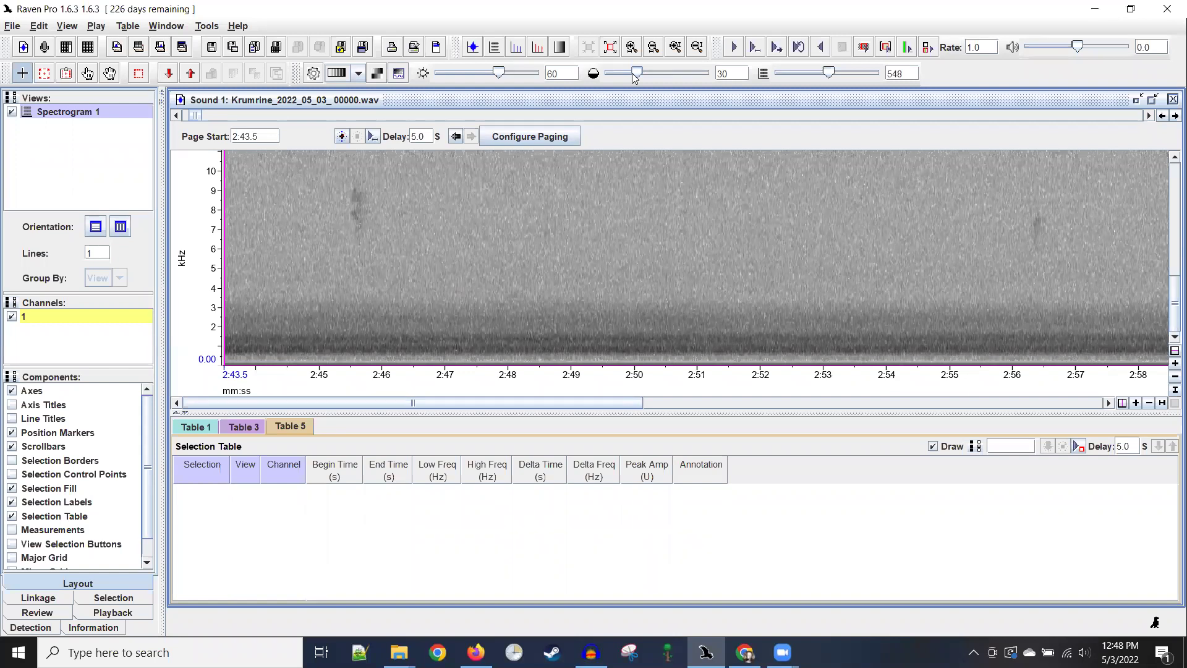
# - Zoom in on the calls near 3:06, then play the 3:09.8 page and pause around 3:11.4
pyautogui.press('space')
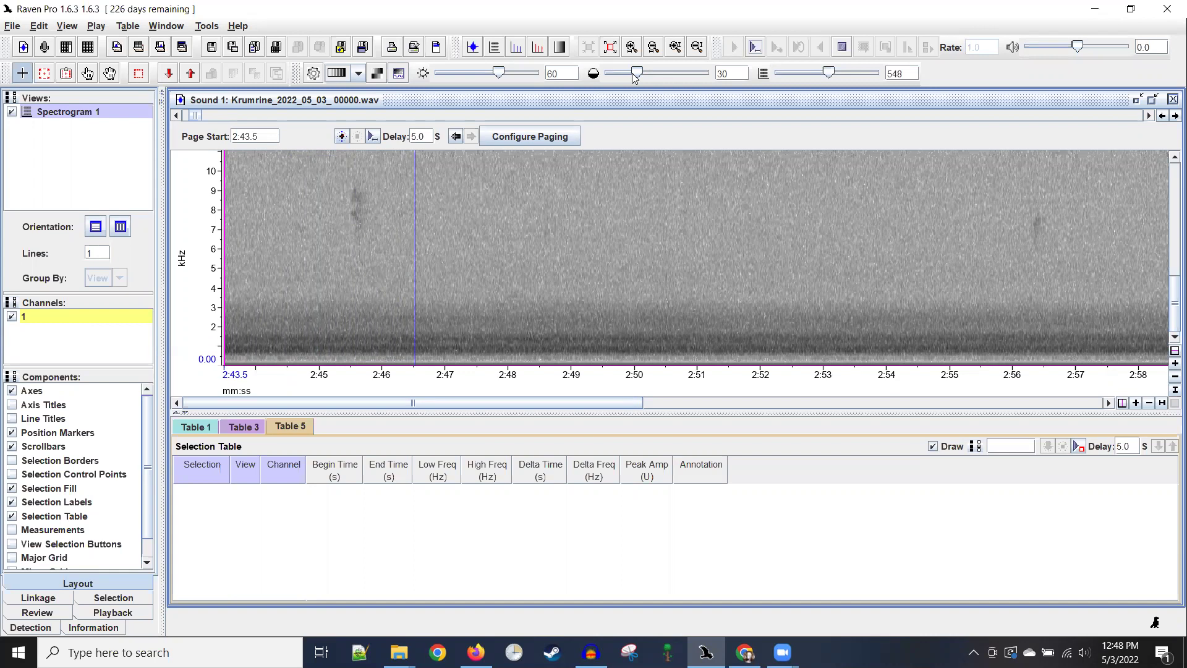
pyautogui.press('pagedown')
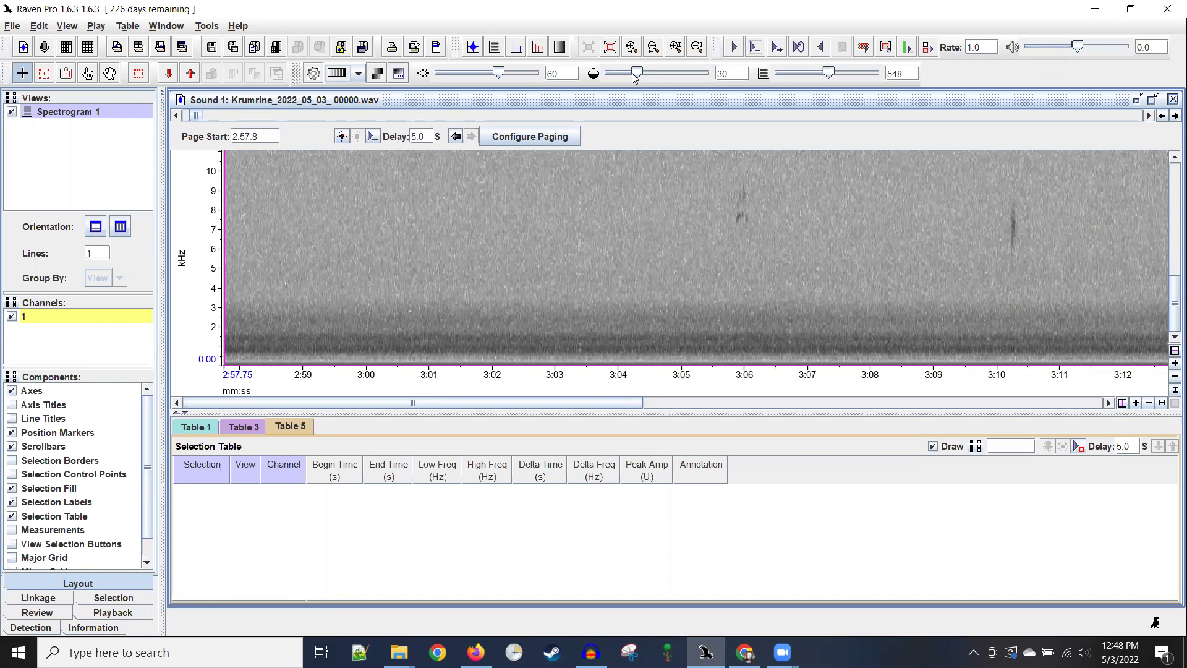
pyautogui.press('Right')
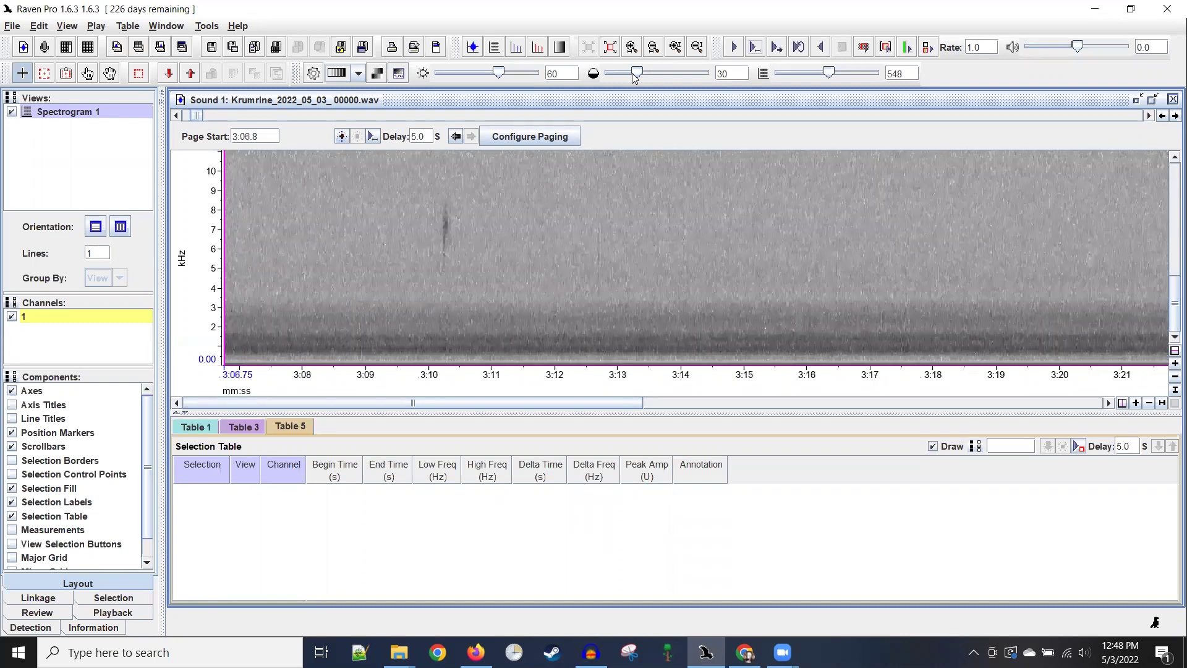
pyautogui.press('Left')
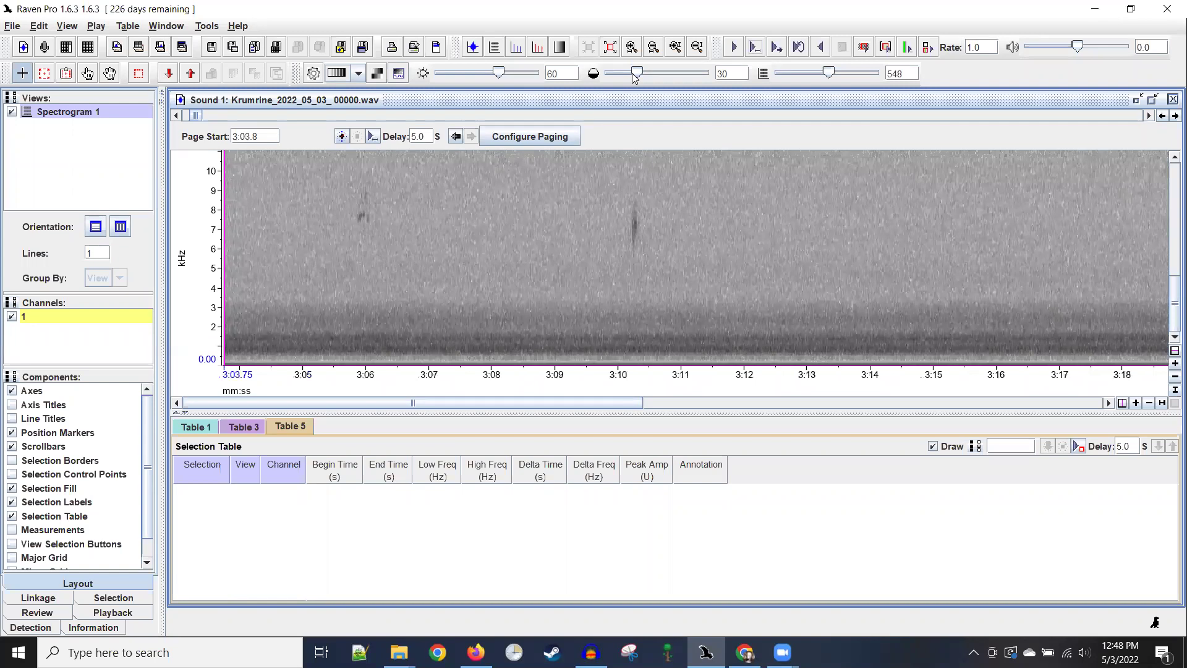
pyautogui.press('Up')
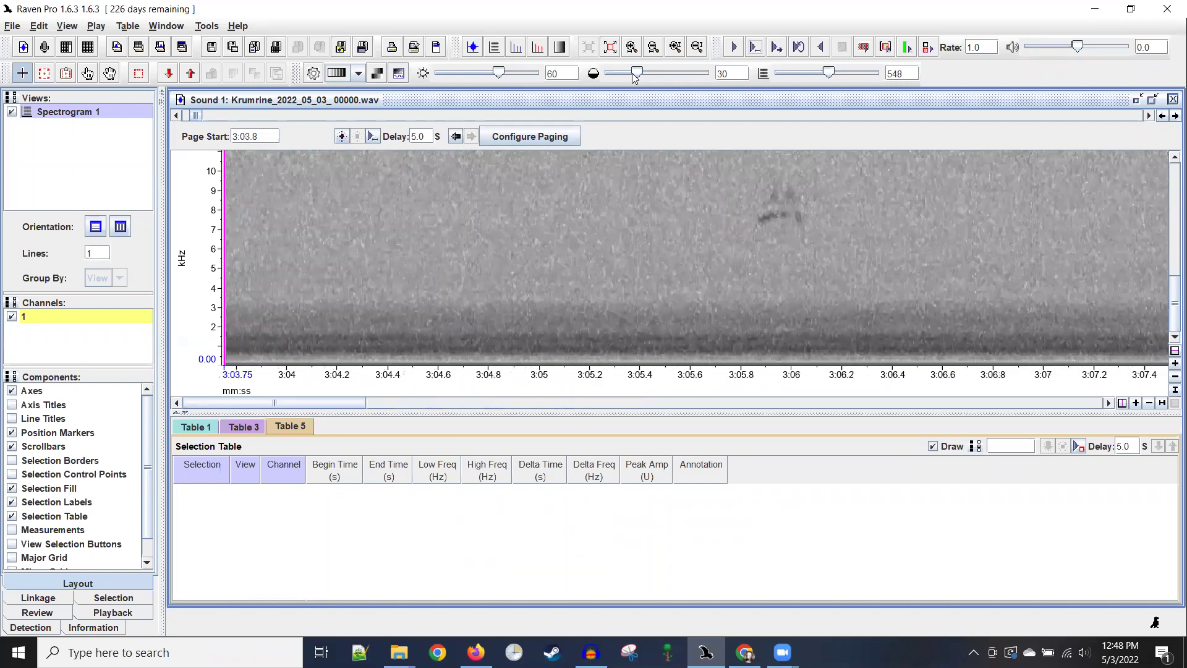
pyautogui.press('Up')
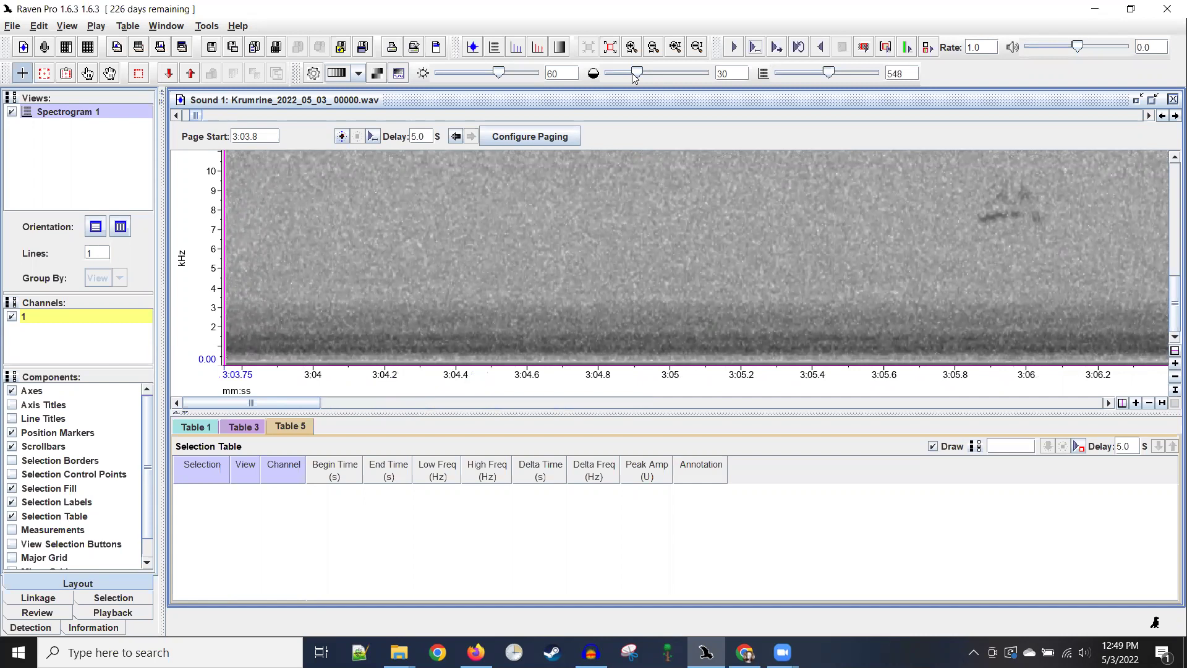
pyautogui.press('space')
pyautogui.press('pagedown')
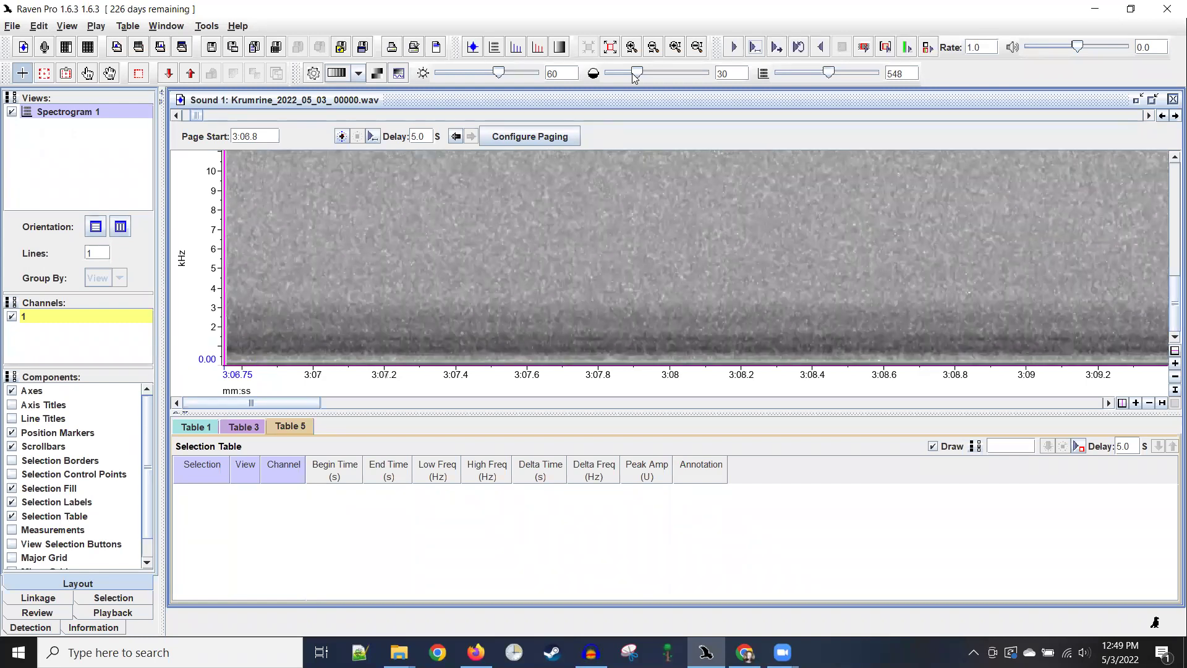
pyautogui.press('pagedown')
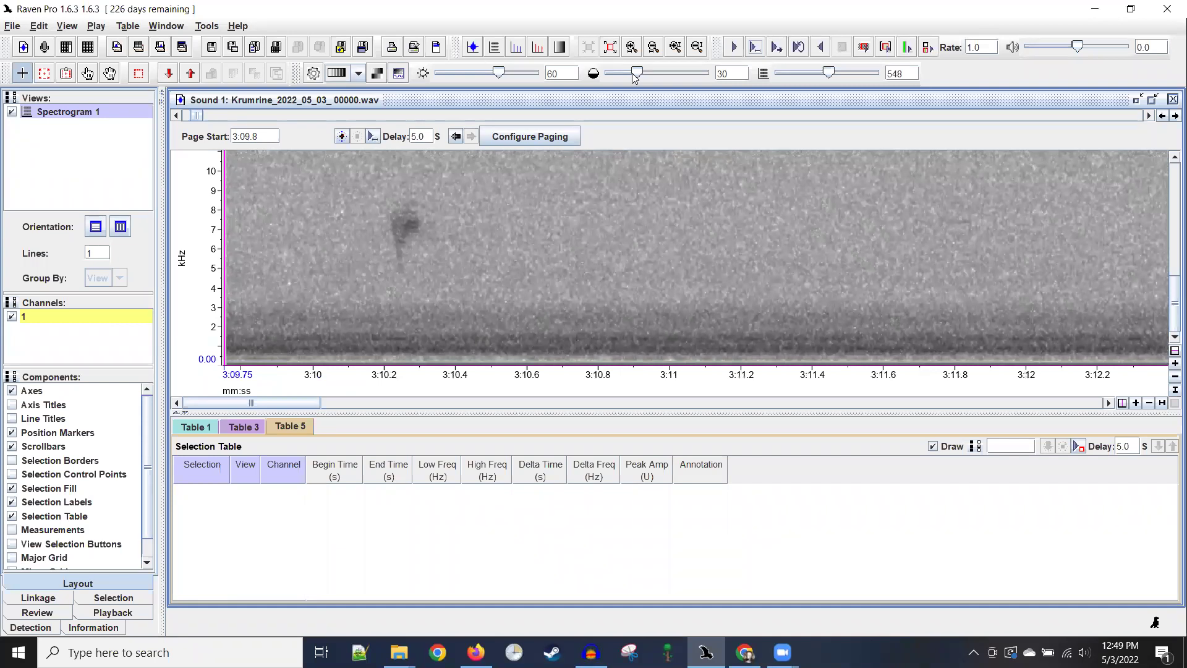
pyautogui.press('space')
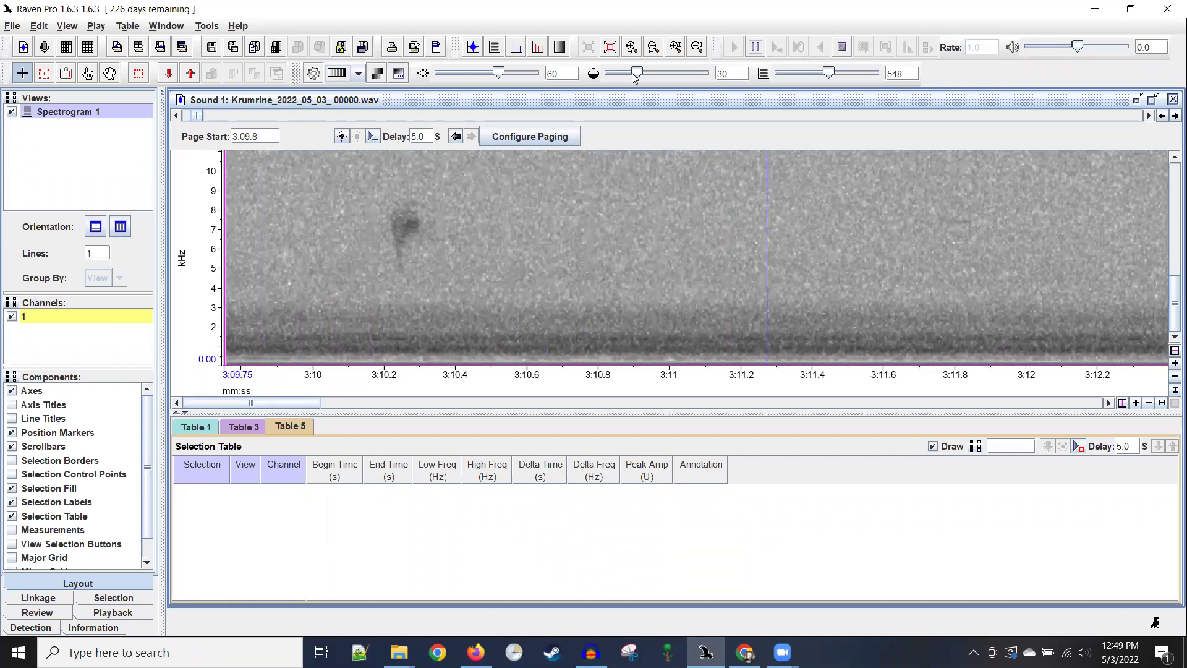
pyautogui.press('space')
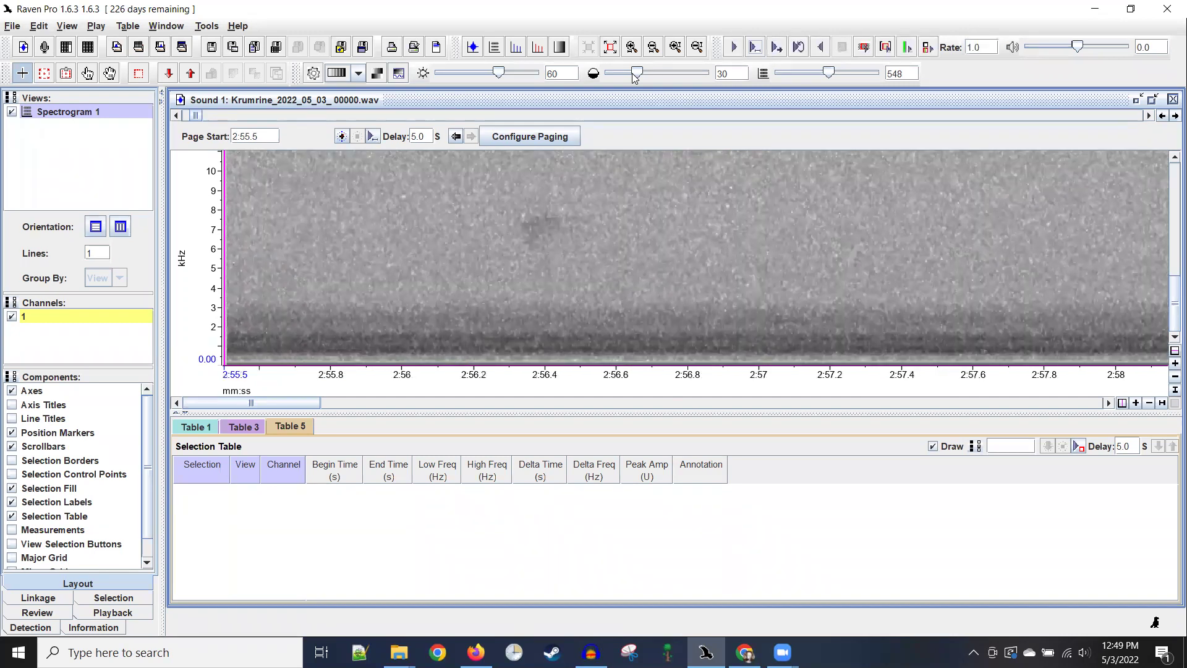
# - Return to the start of the recording and widen each page to about 15 seconds
pyautogui.press('pageup')
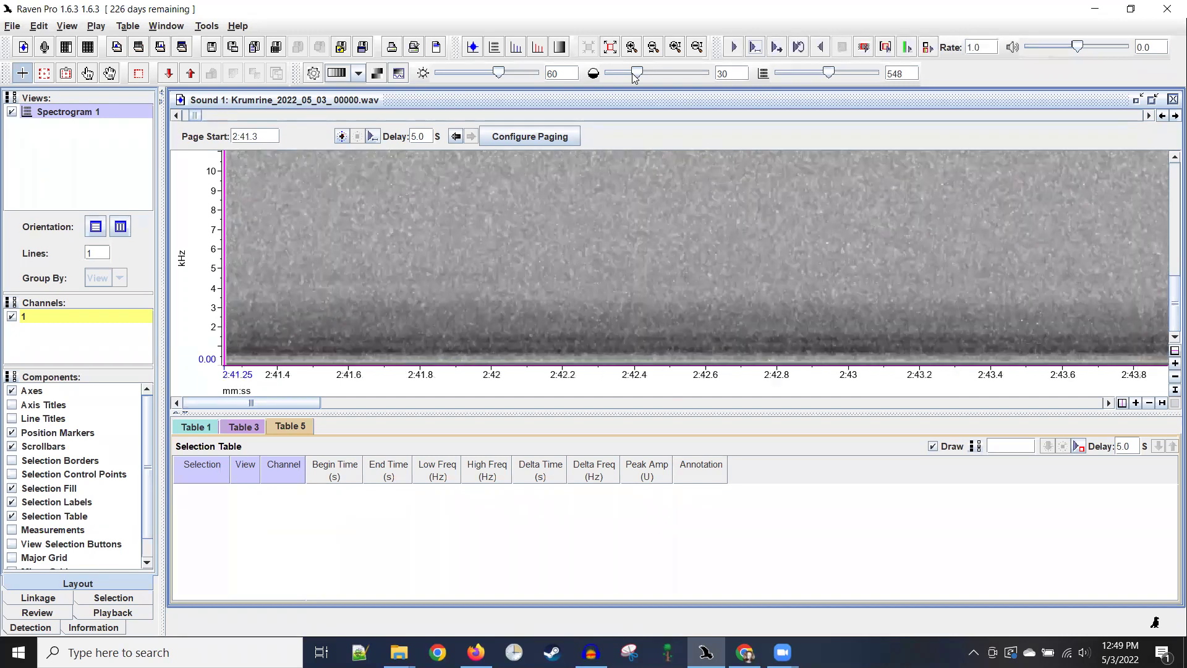
pyautogui.press('pageup')
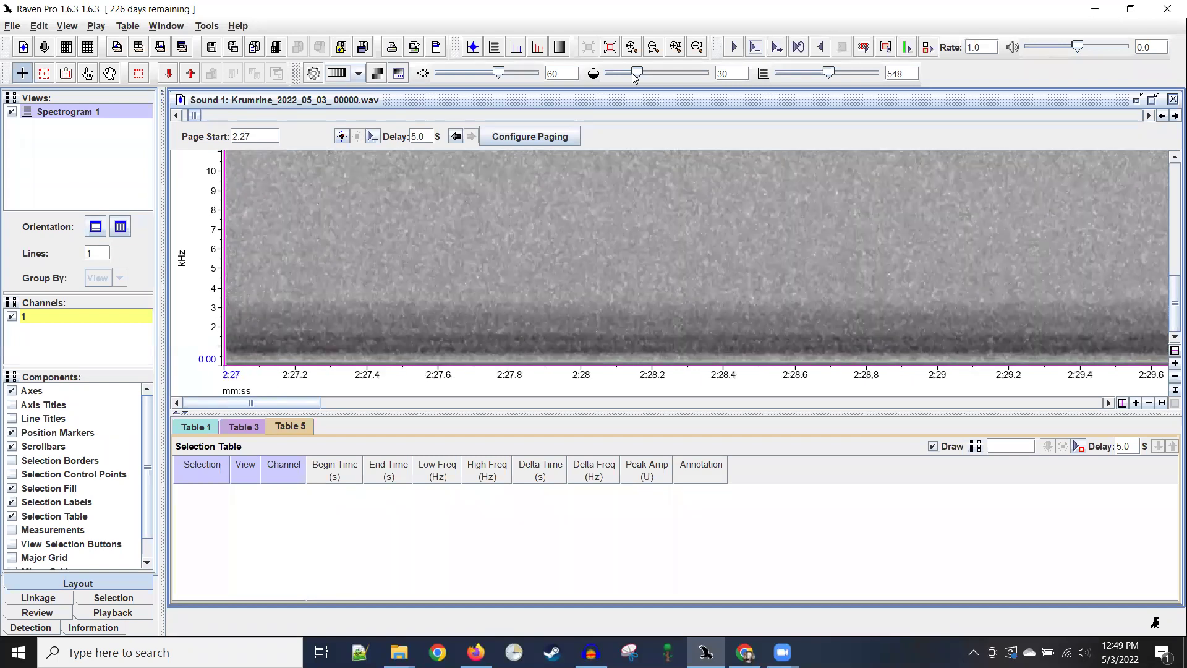
pyautogui.press('pageup')
pyautogui.press('pageup')
pyautogui.press('pageup')
pyautogui.press('pageup')
pyautogui.press('pageup')
pyautogui.press('pageup')
pyautogui.press('pageup')
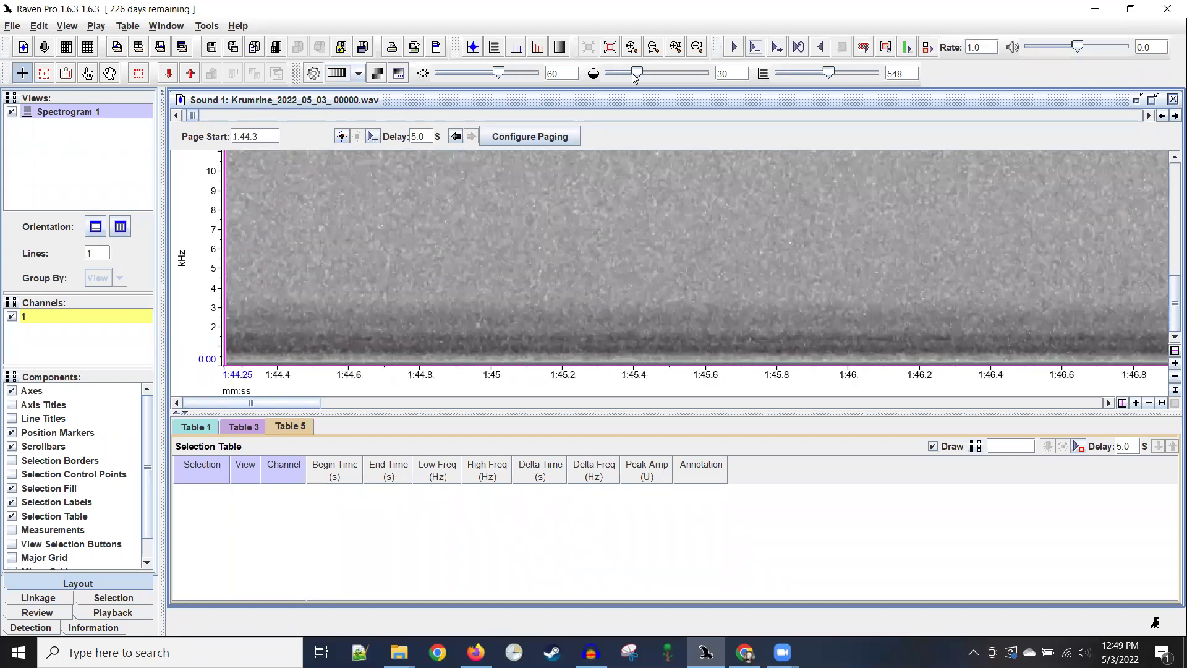
pyautogui.press('pageup')
pyautogui.press('pageup')
pyautogui.press('pageup')
pyautogui.press('pageup')
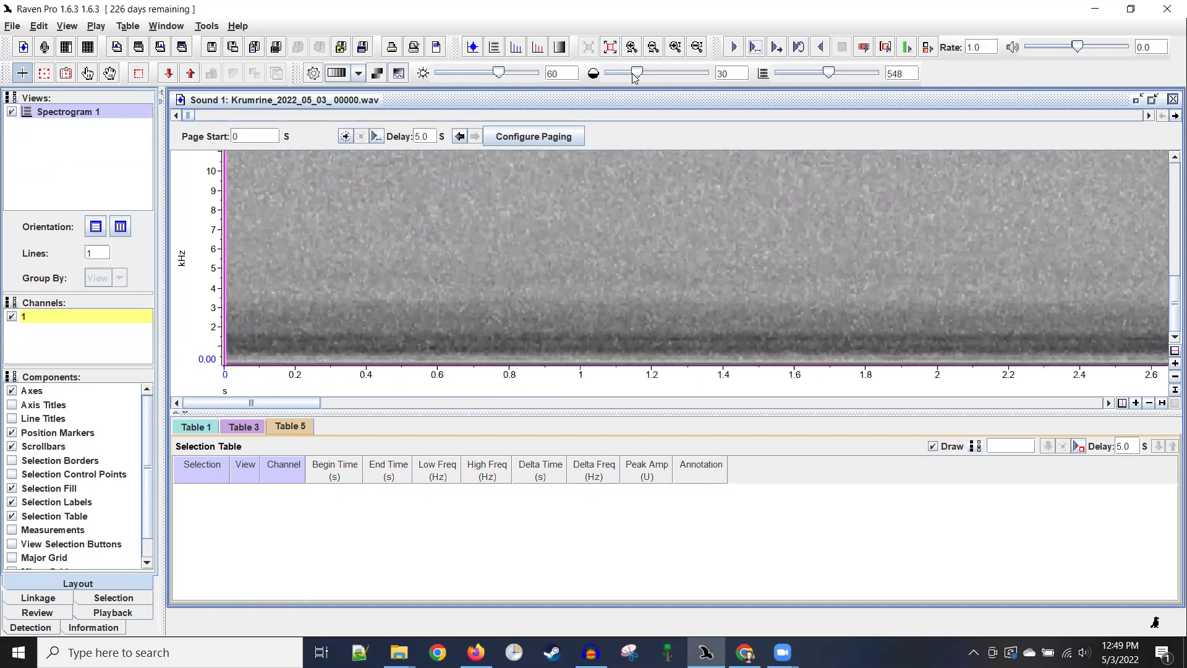
pyautogui.hotkey('ctrl', '-')
pyautogui.hotkey('ctrl', '-')
pyautogui.hotkey('ctrl', '-')
pyautogui.hotkey('ctrl', '-')
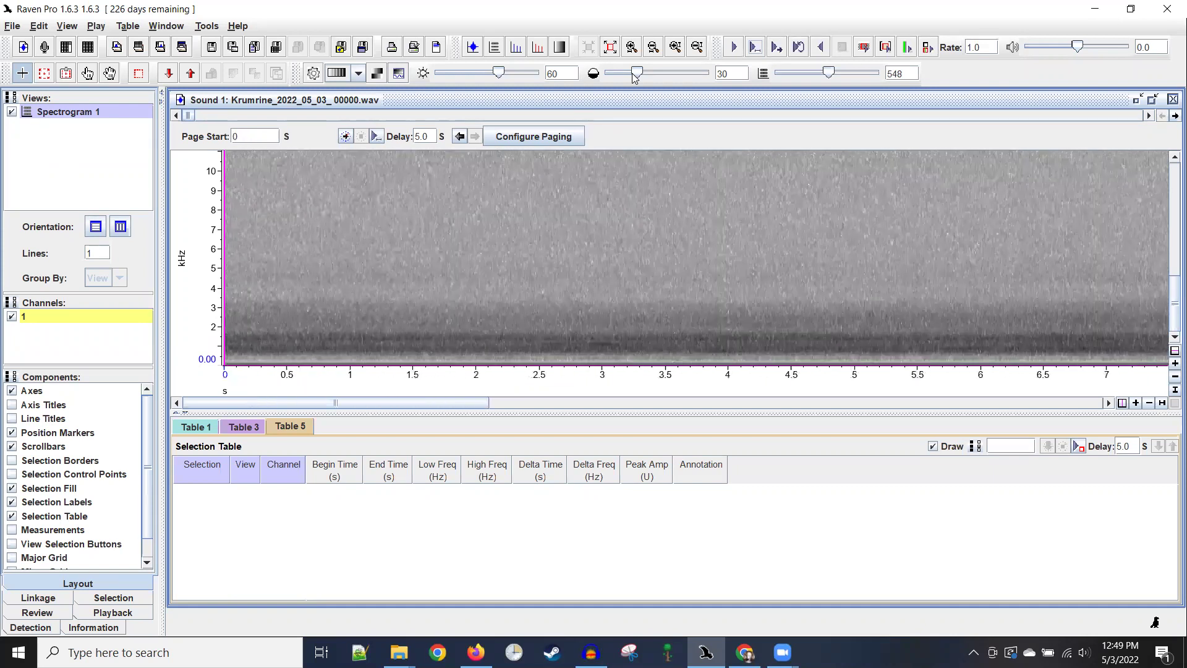
pyautogui.hotkey('ctrl', '-')
pyautogui.hotkey('ctrl', '+')
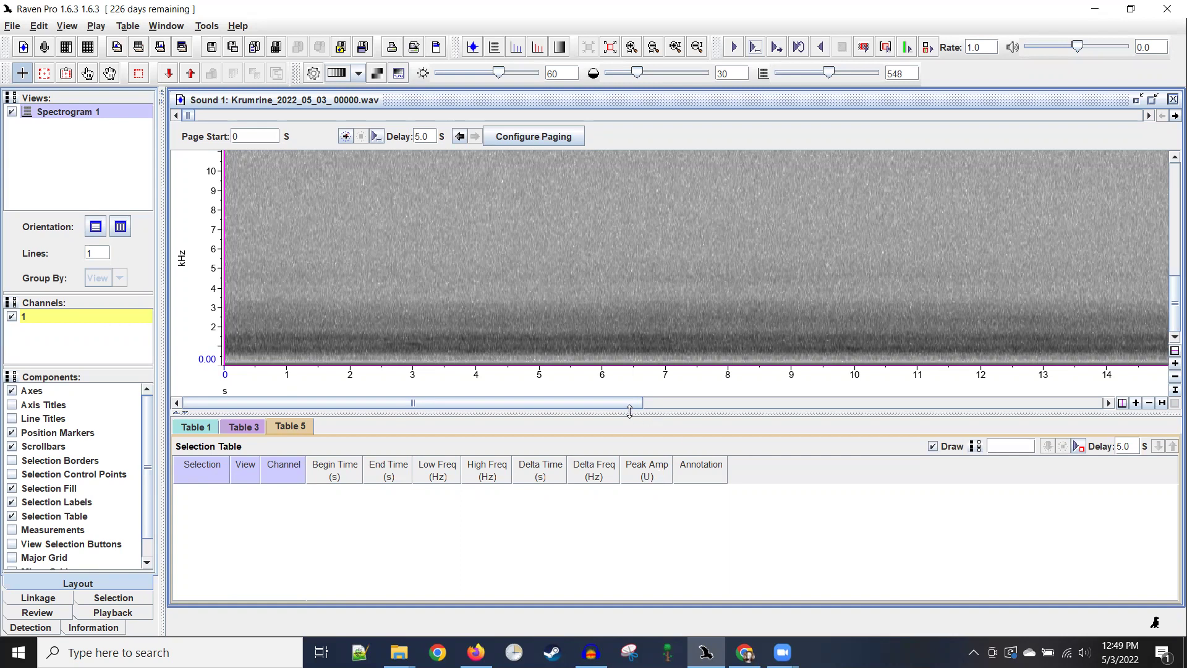
# - Page forward to the page starting at 2:36.8
pyautogui.press('pagedown')
pyautogui.press('pagedown')
pyautogui.press('pagedown')
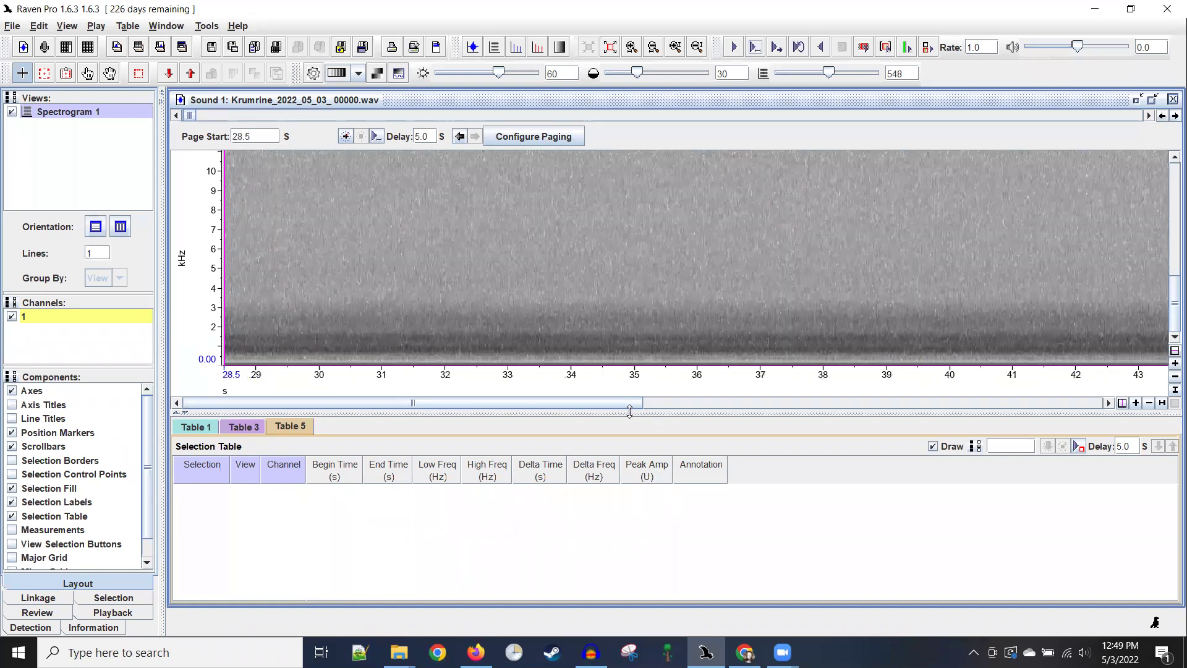
pyautogui.press('pagedown')
pyautogui.press('pagedown')
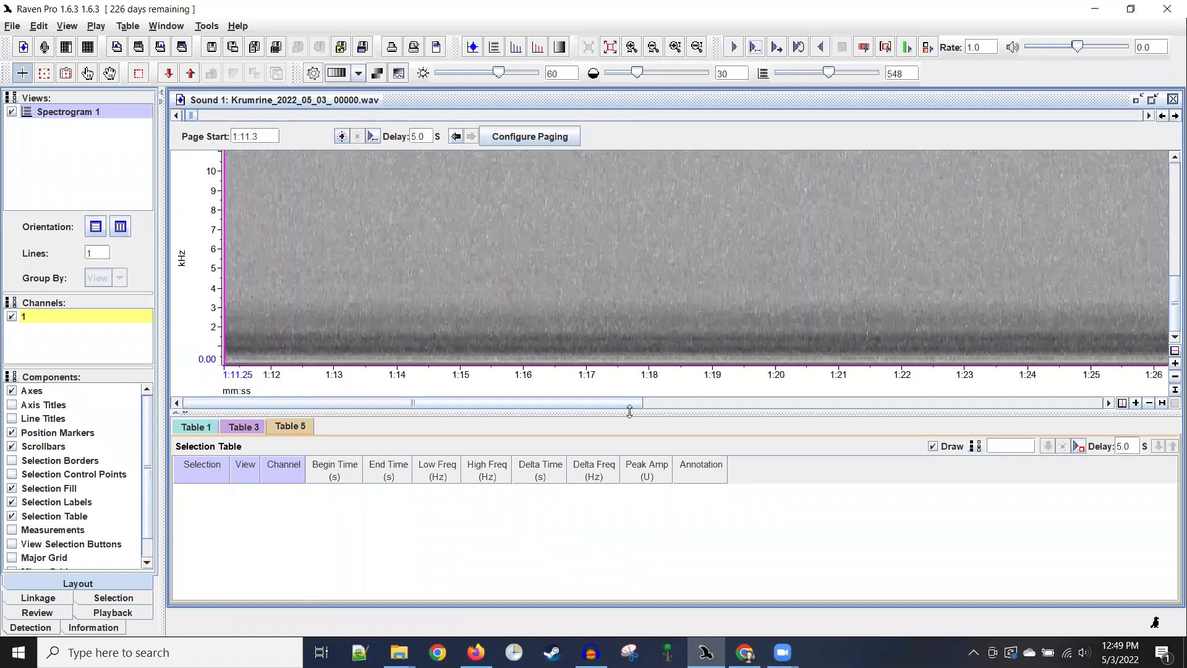
pyautogui.press('pagedown')
pyautogui.press('pagedown')
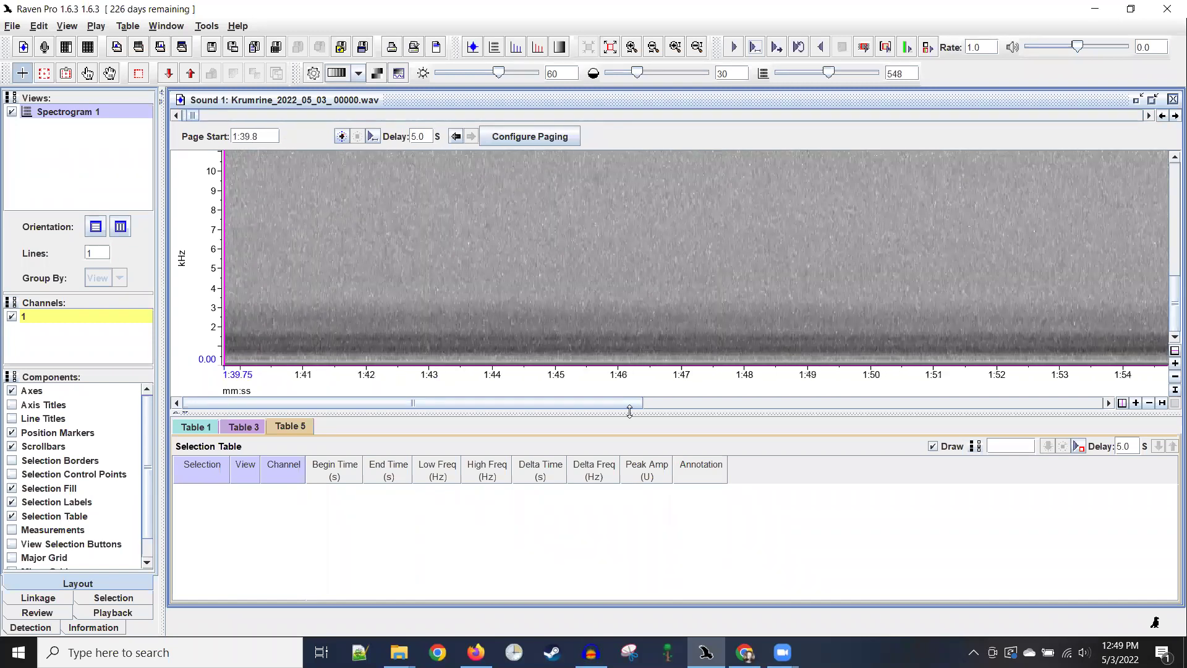
pyautogui.press('pagedown')
pyautogui.press('pagedown')
pyautogui.press('pagedown')
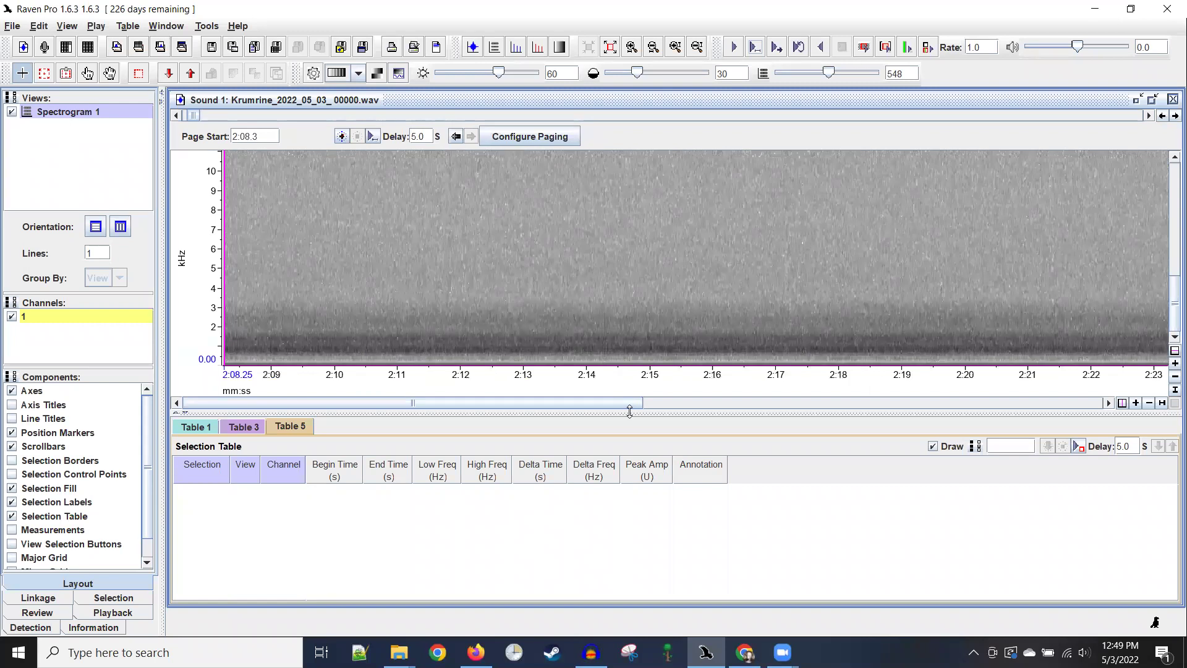
pyautogui.press('pagedown')
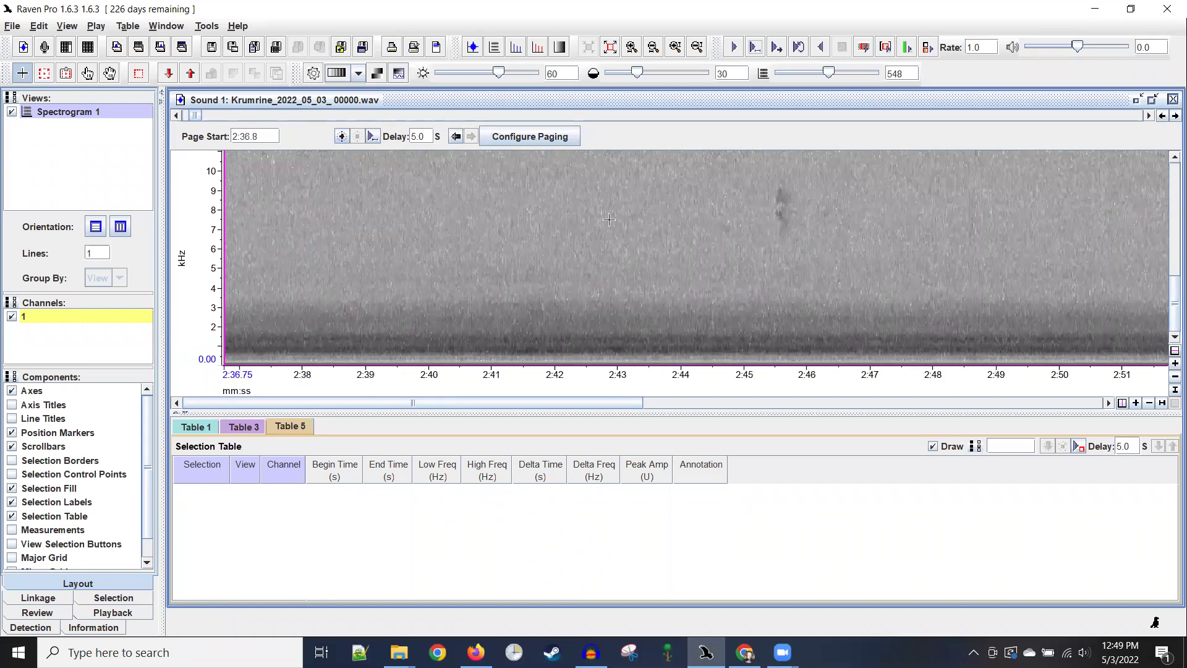
# - Box the call at 165.48–165.74 s, 7.1–9.1 kHz, and annotate it 'spar'
pyautogui.moveTo(776, 188); pyautogui.dragTo(790, 227)
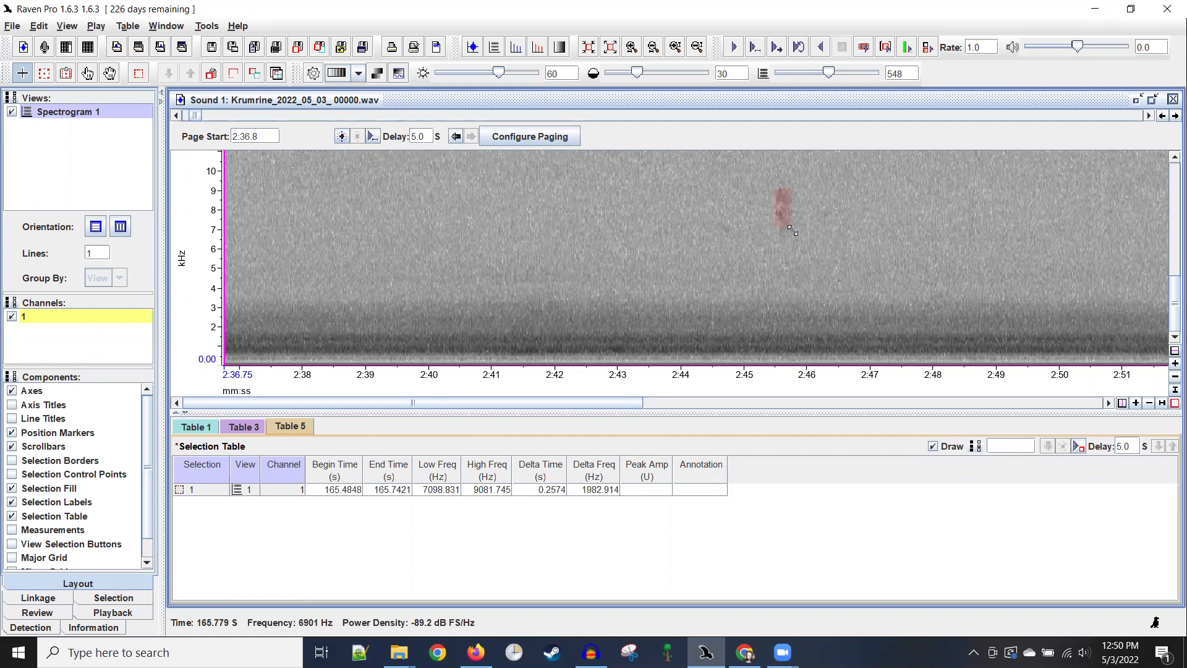
pyautogui.press('Return')
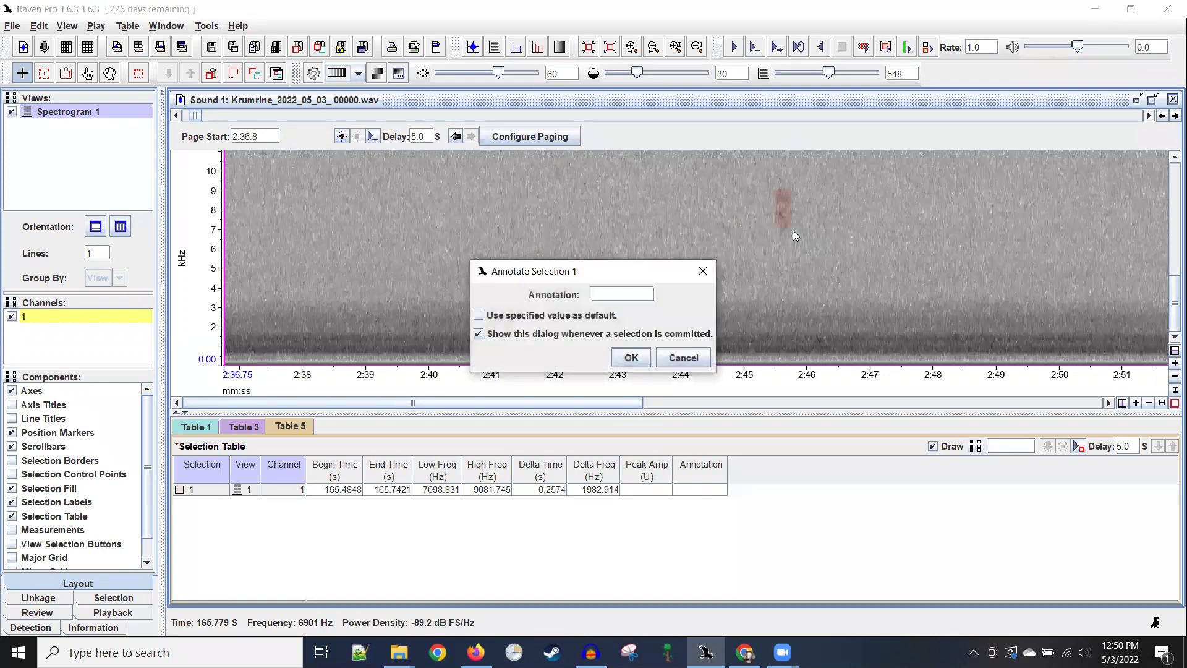
pyautogui.write('spar')
pyautogui.press('Return')
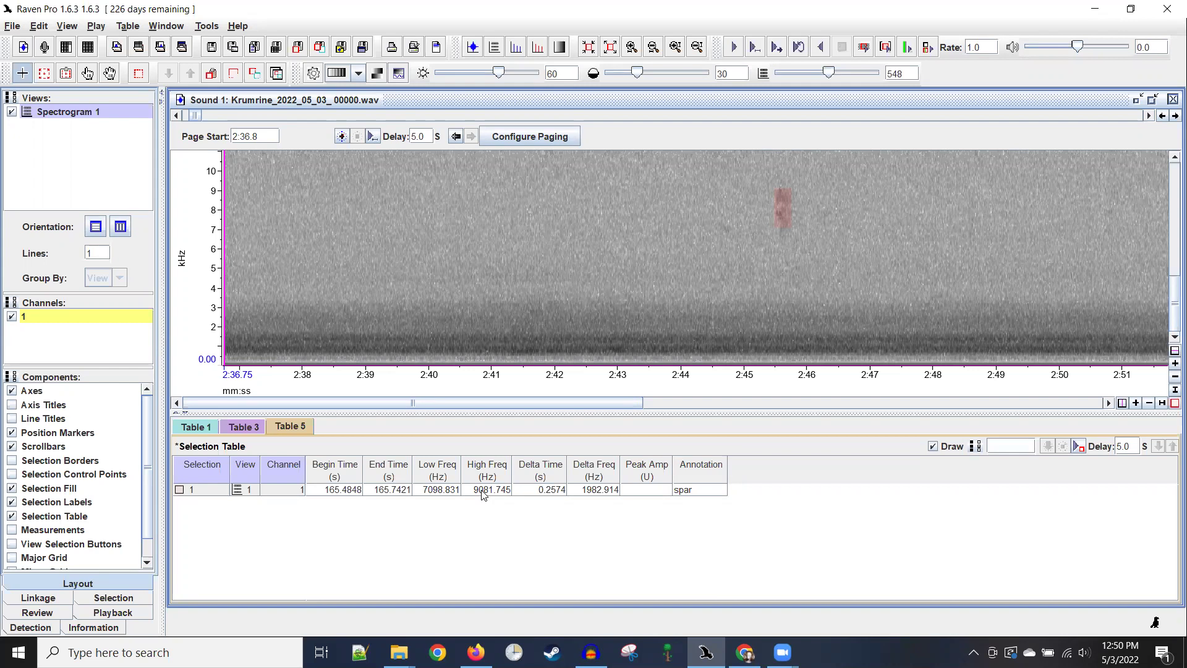
# - Advance to the 2:51–3:05 page and play it to listen for calls, pausing near 2:59
pyautogui.press('pagedown')
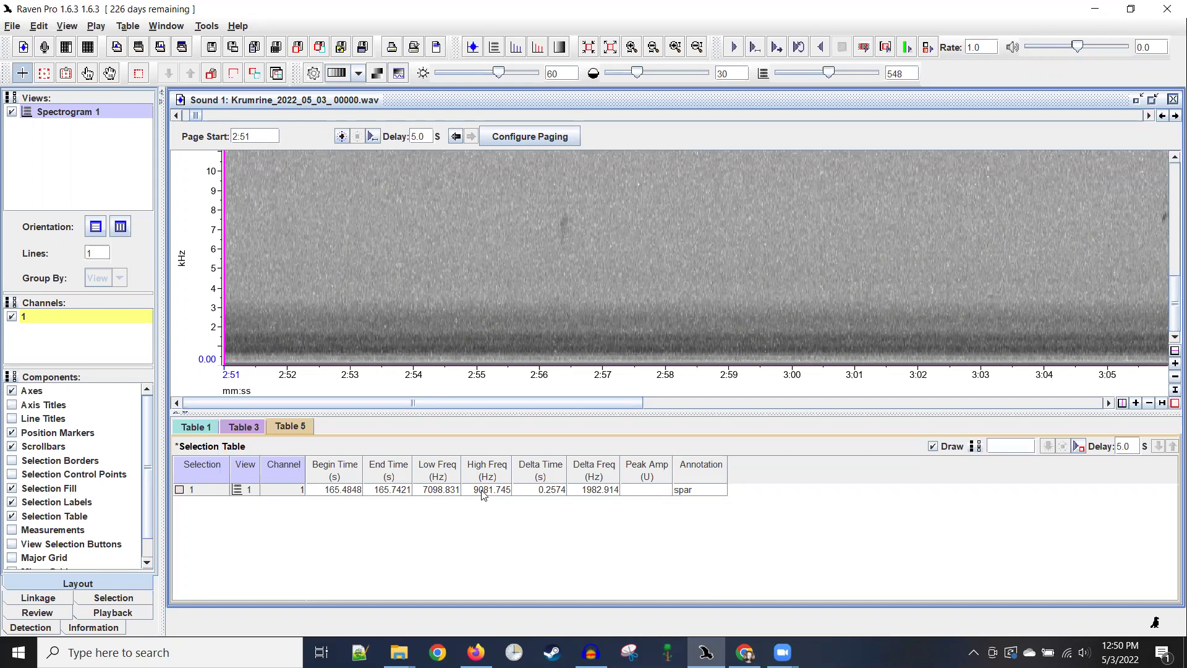
pyautogui.press('space')
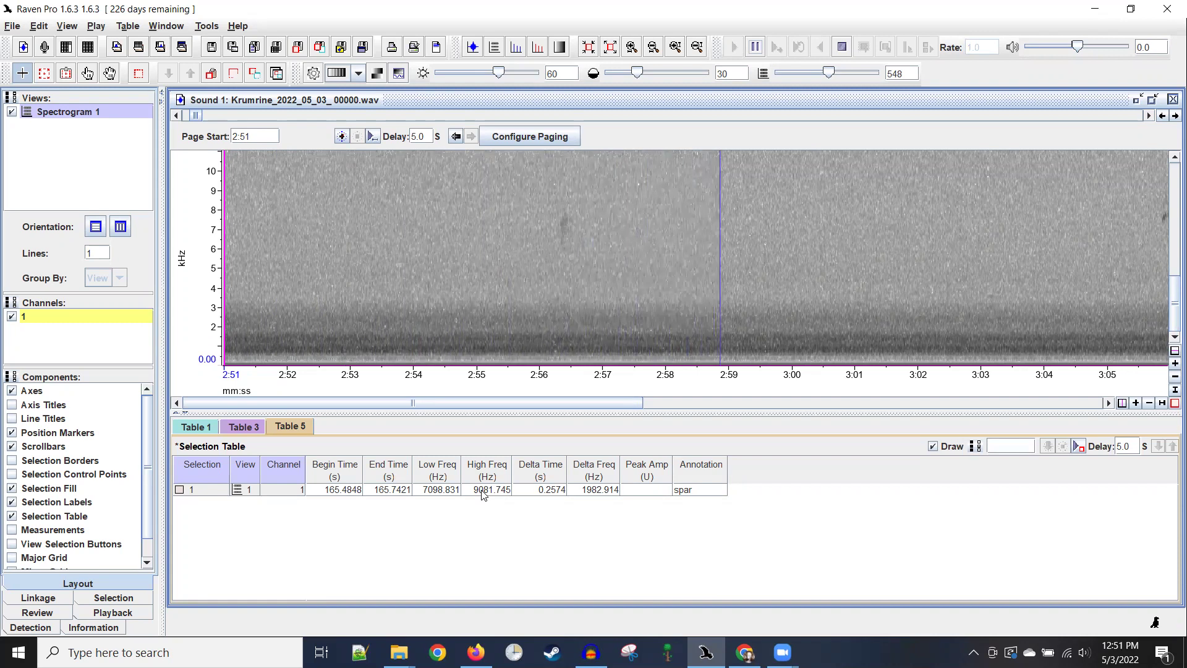
pyautogui.press('space')
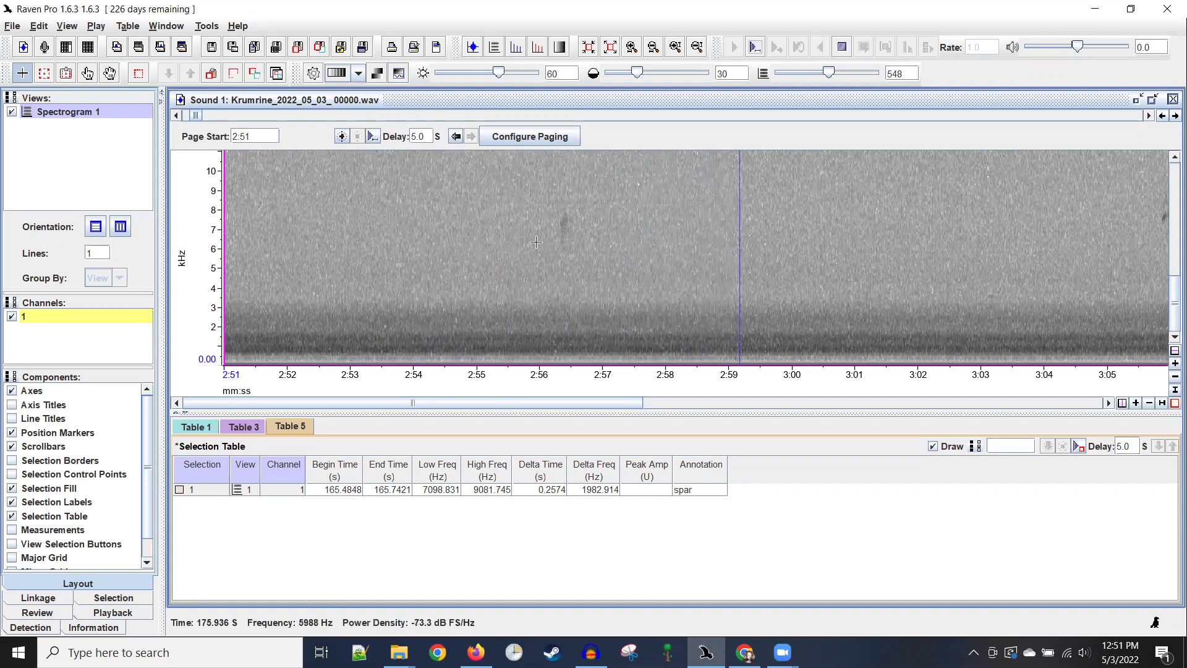
# - Box the call at 176.28–176.48 s, 6.2–7.8 kHz, label it 'pass', and page forward to 3:05.3
pyautogui.moveTo(556, 212); pyautogui.dragTo(568, 242)
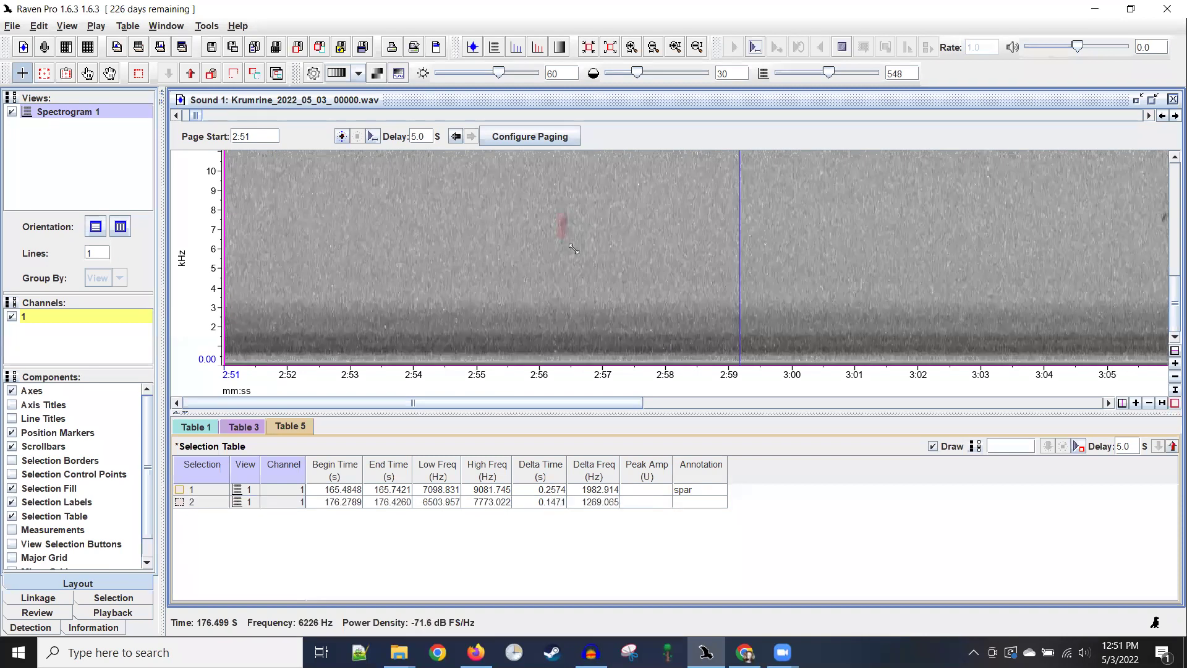
pyautogui.press('Return')
pyautogui.write('pass')
pyautogui.press('Return')
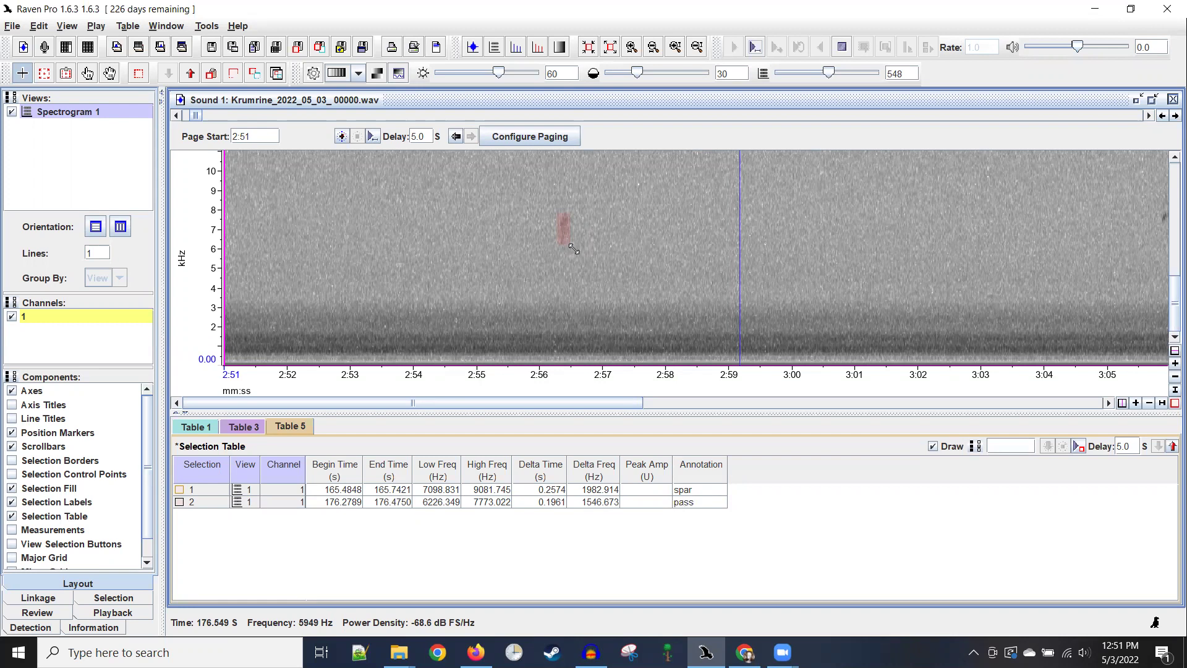
pyautogui.press('pagedown')
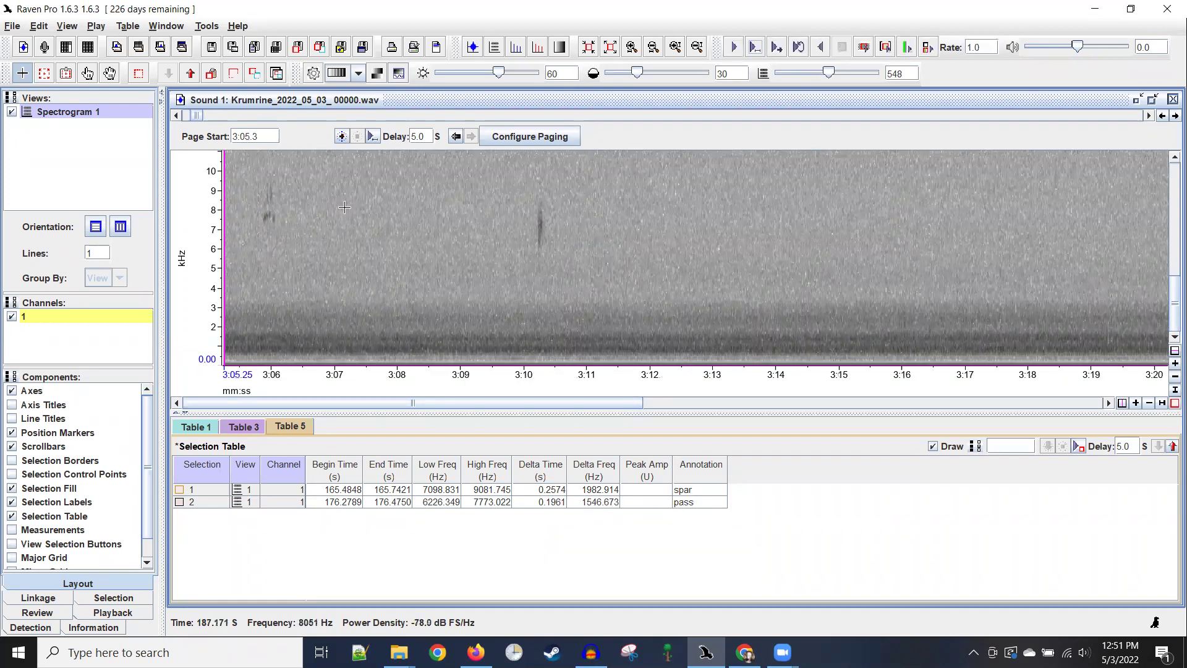
# - Adjust the time zoom, box the call near 3:05.9 at 7.3–9.3 kHz, and label it 'grsp'
pyautogui.hotkey('ctrl', 'i')
pyautogui.hotkey('ctrl', 'i')
pyautogui.hotkey('ctrl', 'i')
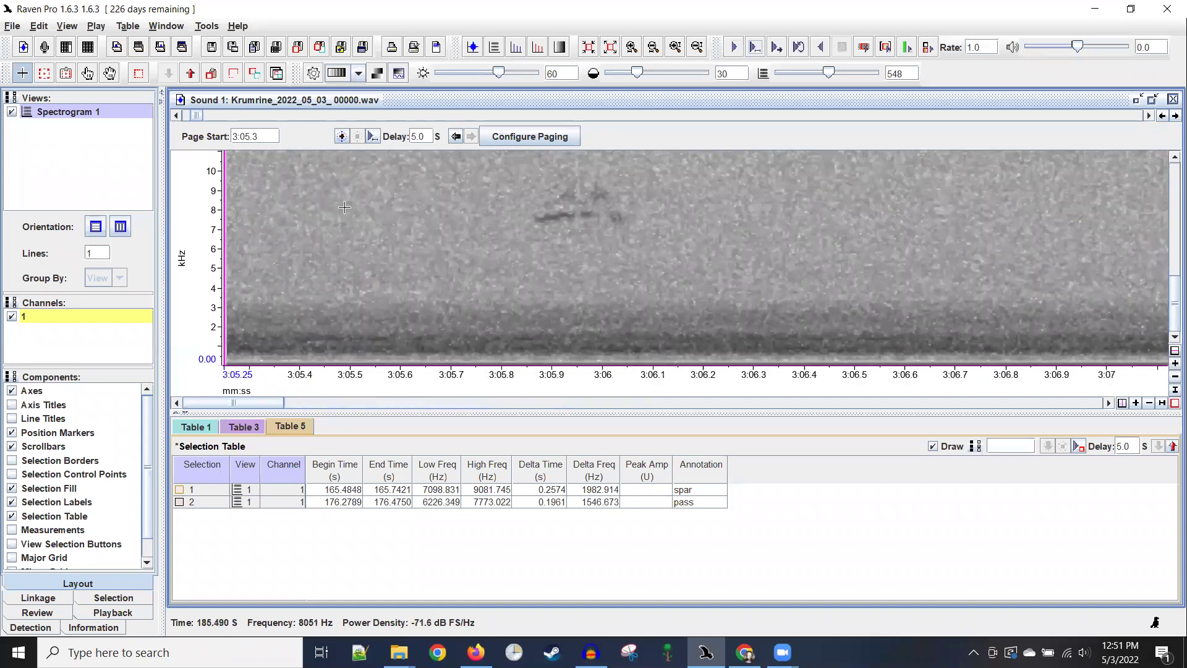
pyautogui.hotkey('ctrl', 'i')
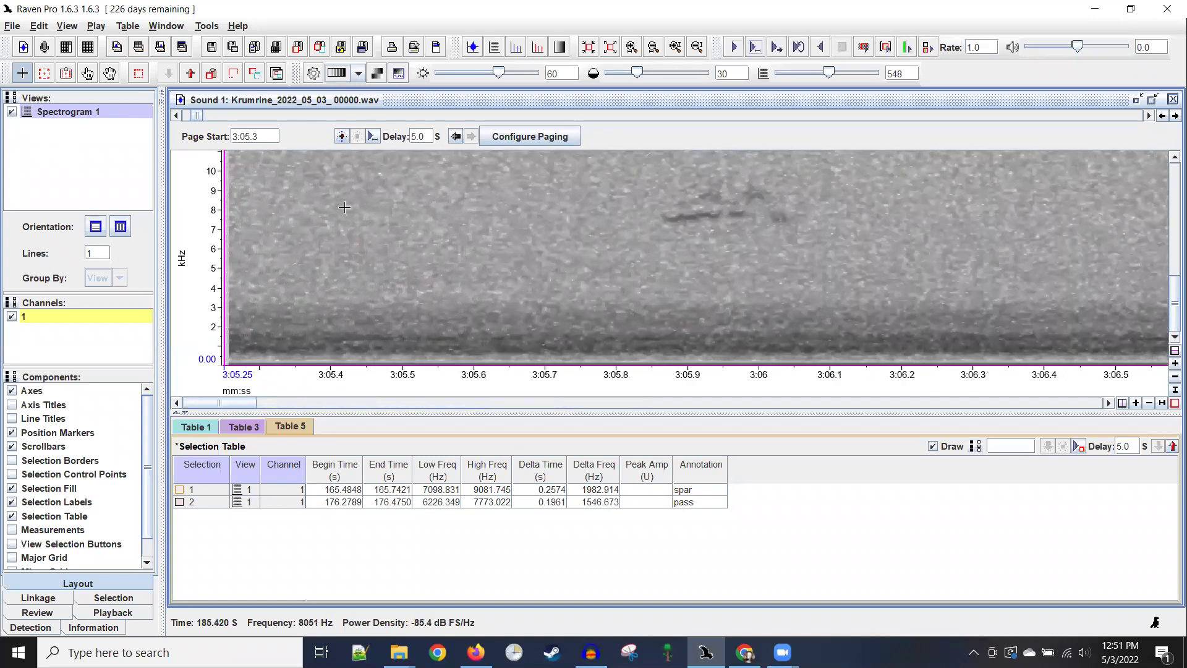
pyautogui.hotkey('ctrl', 'o')
pyautogui.hotkey('ctrl', 'o')
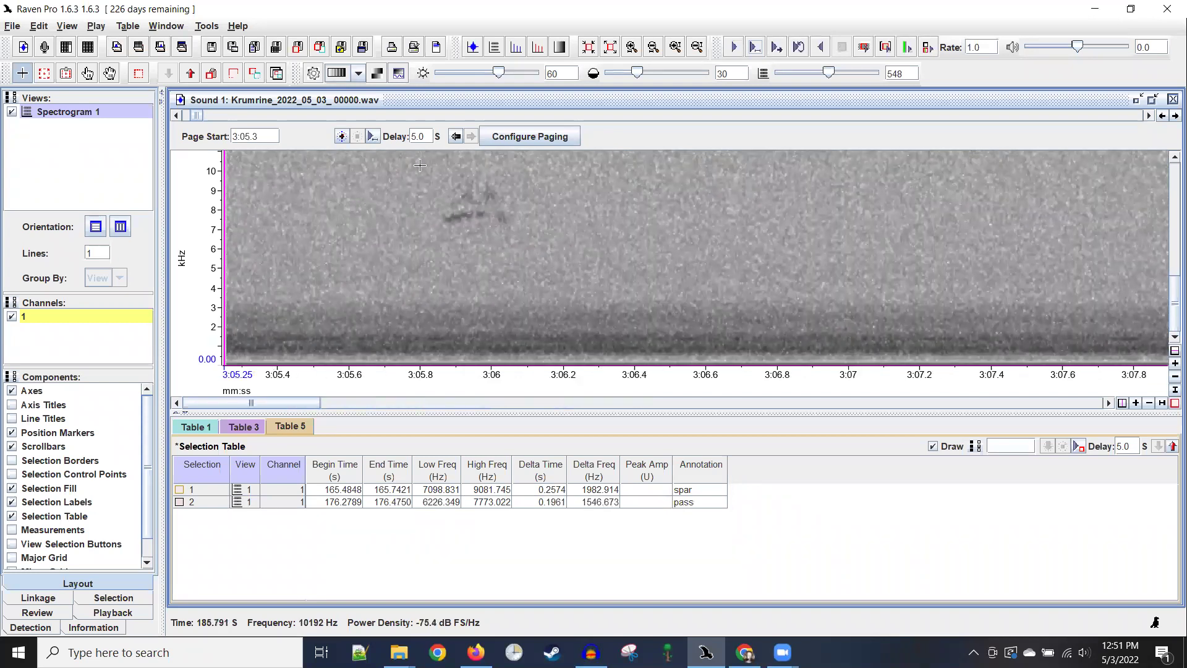
pyautogui.click(436, 183)
pyautogui.moveTo(436, 183); pyautogui.dragTo(507, 223)
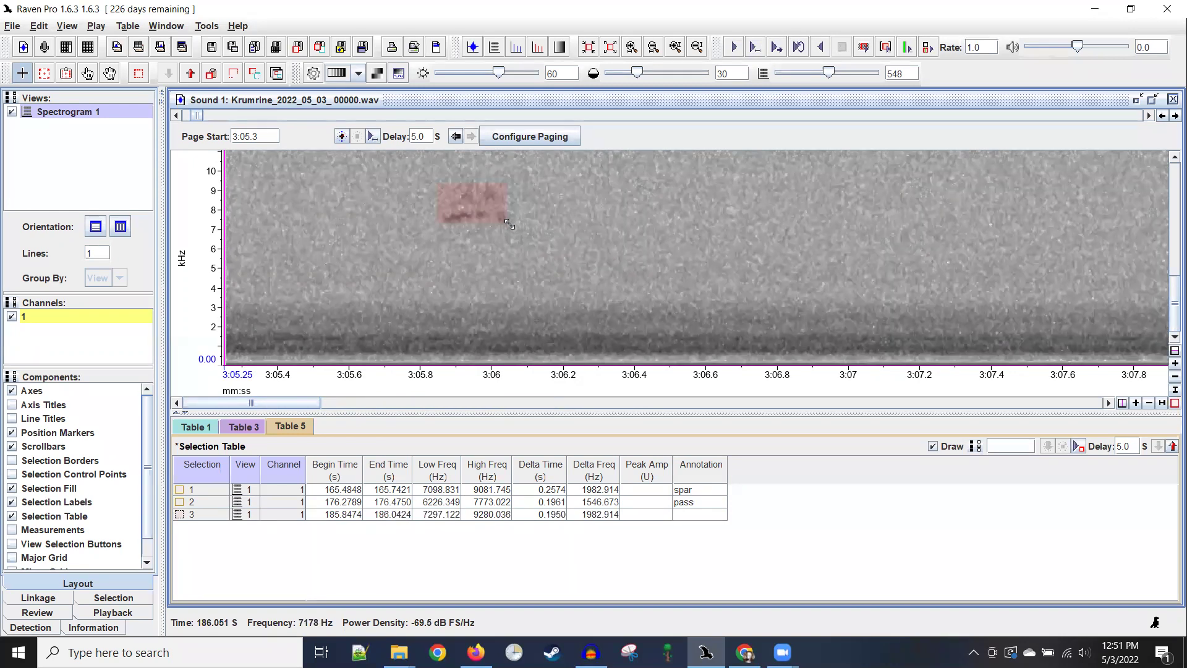
pyautogui.press('Return')
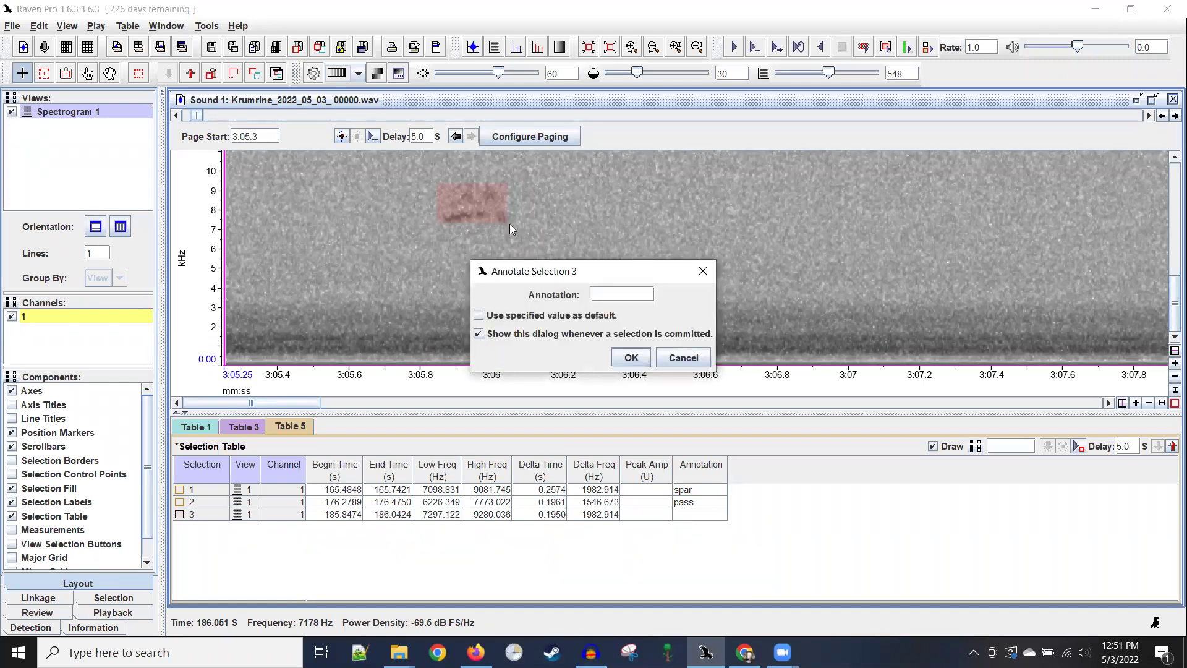
pyautogui.write('grsp')
pyautogui.press('Return')
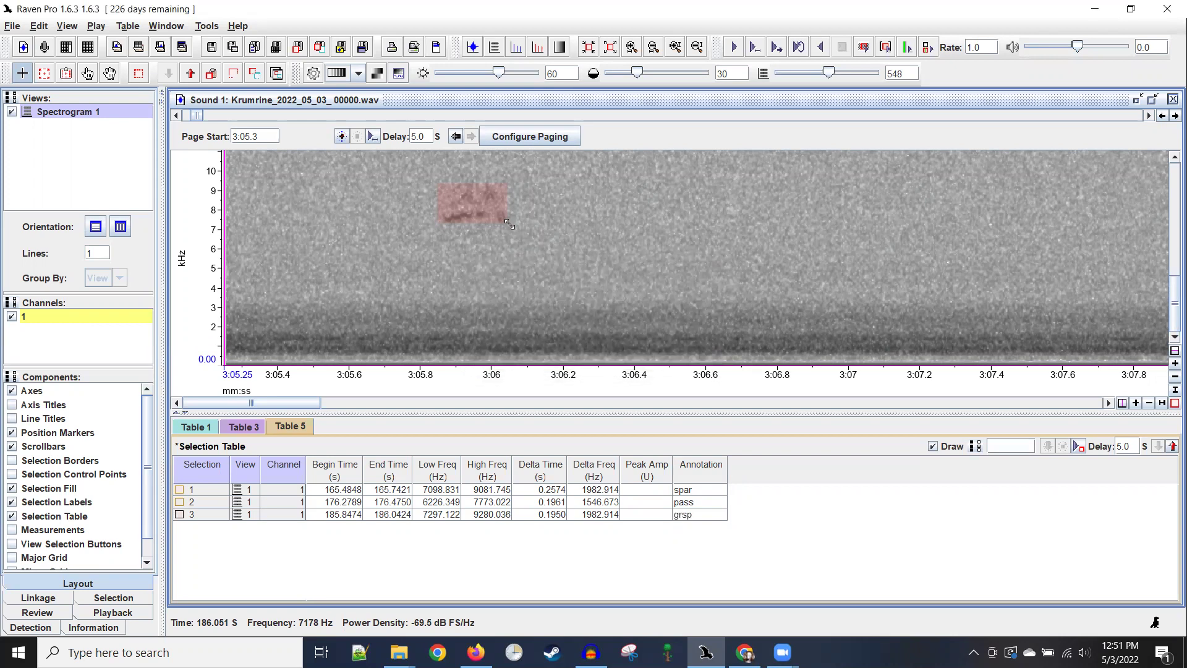
# - Box the flight call at 190.19–190.34 s as selection 4 and label it 'baww'
pyautogui.scroll(-3, 508, 224)
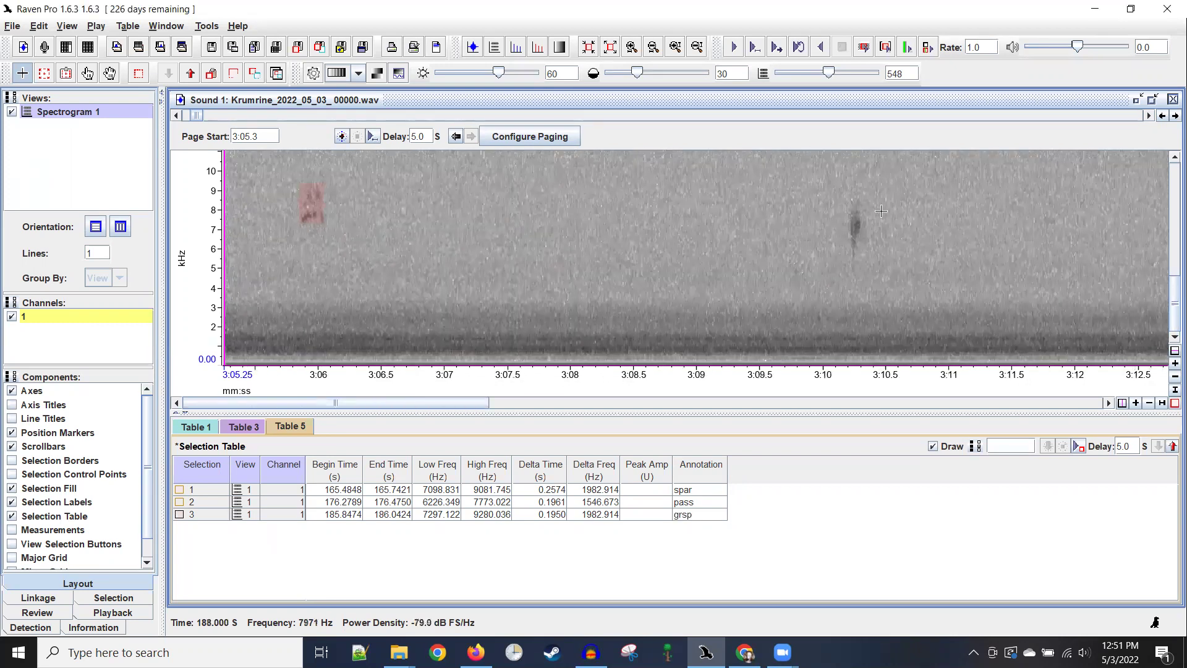
pyautogui.moveTo(846, 206); pyautogui.dragTo(871, 271)
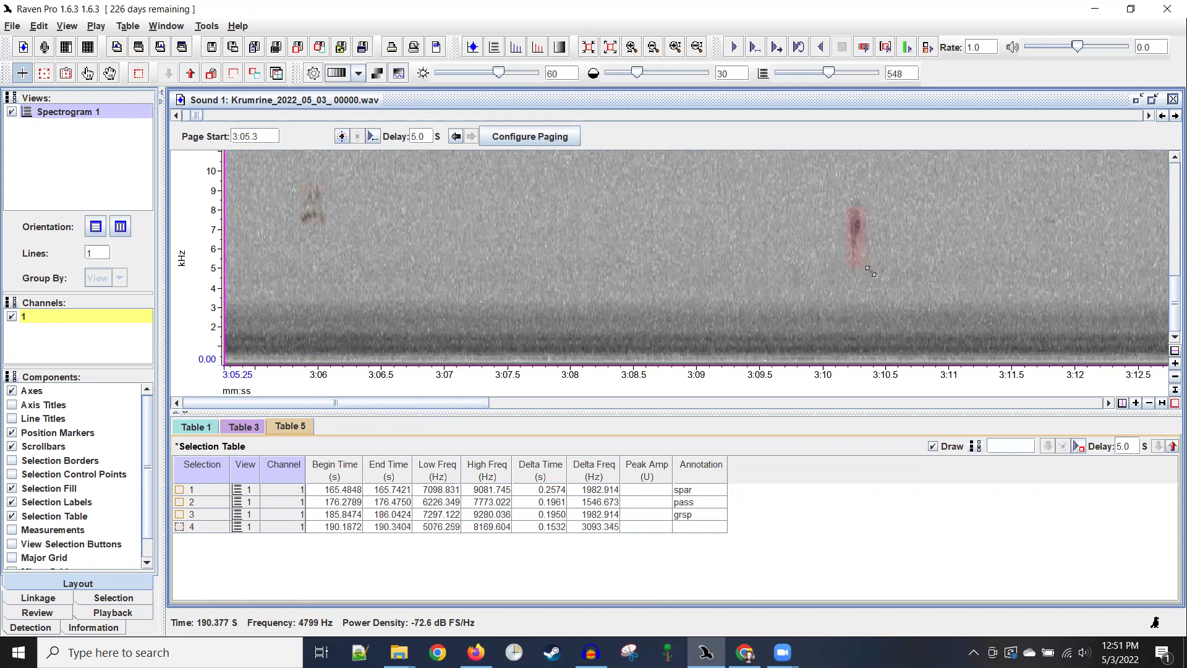
pyautogui.press('Return')
pyautogui.write('baw')
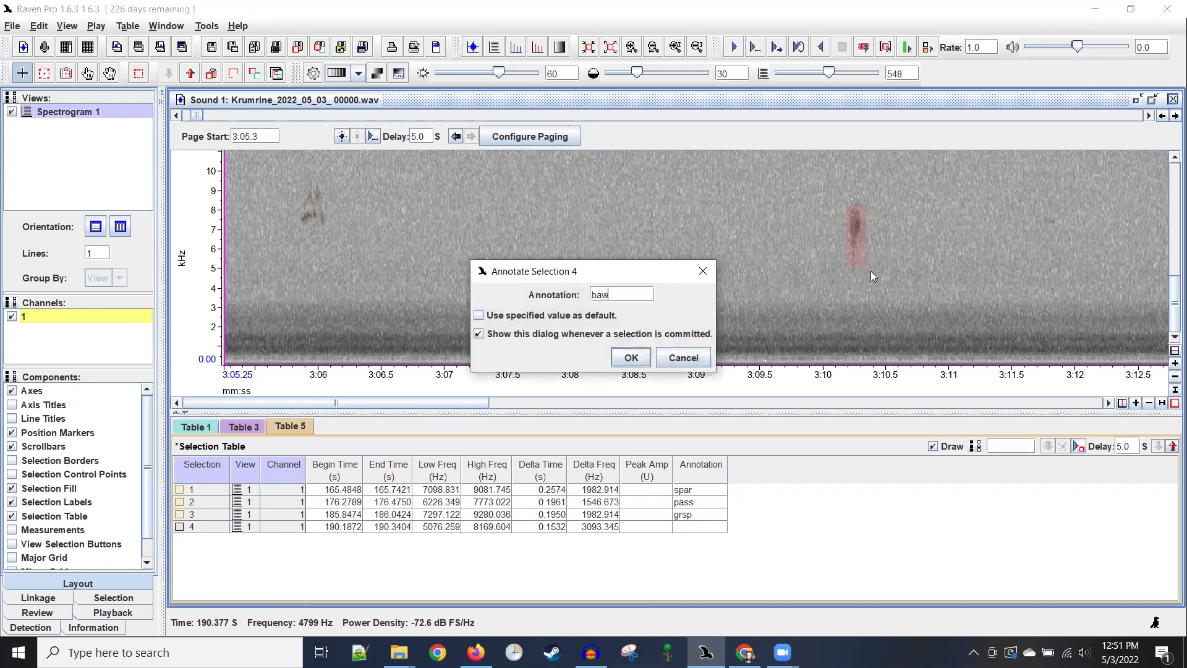
pyautogui.write('w')
pyautogui.press('Return')
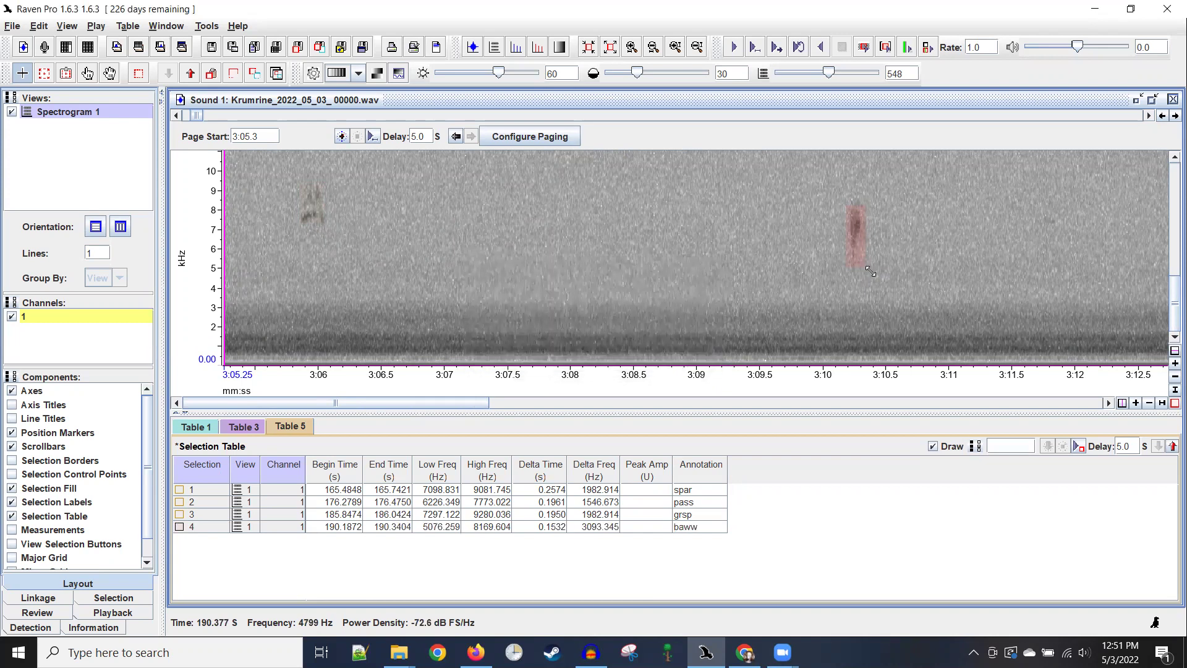
# - Page forward, step back to 3:31.5, and zoom the time axis to span 3:31.5–3:34
pyautogui.scroll(-3, 871, 271)
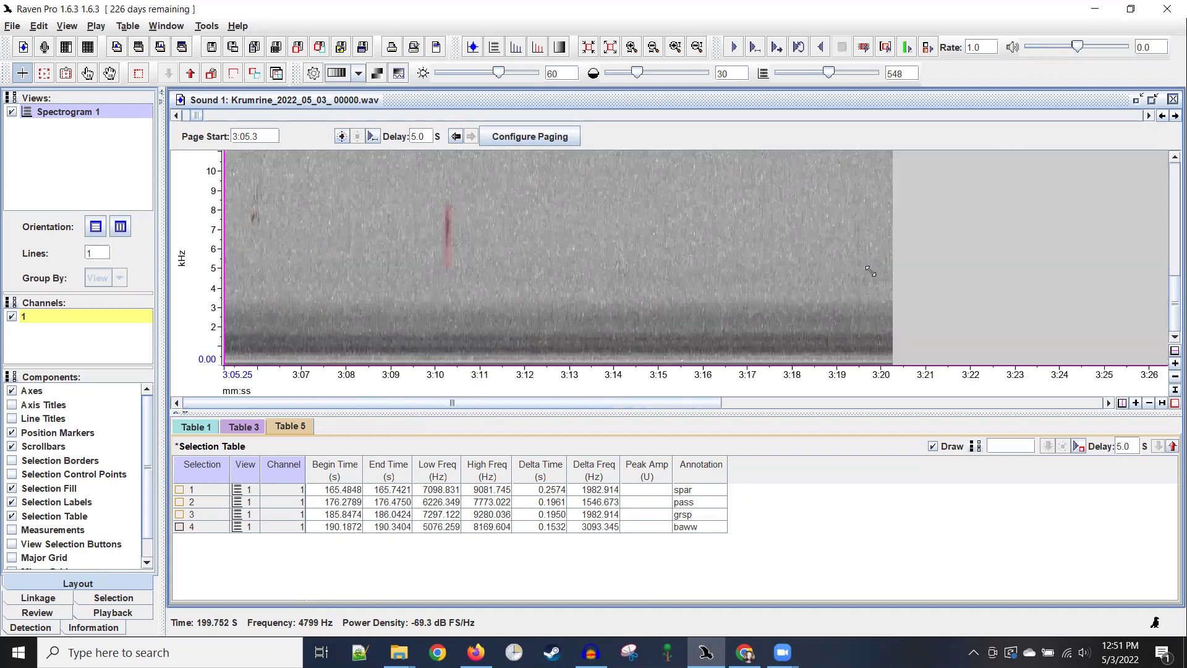
pyautogui.scroll(1, 870, 271)
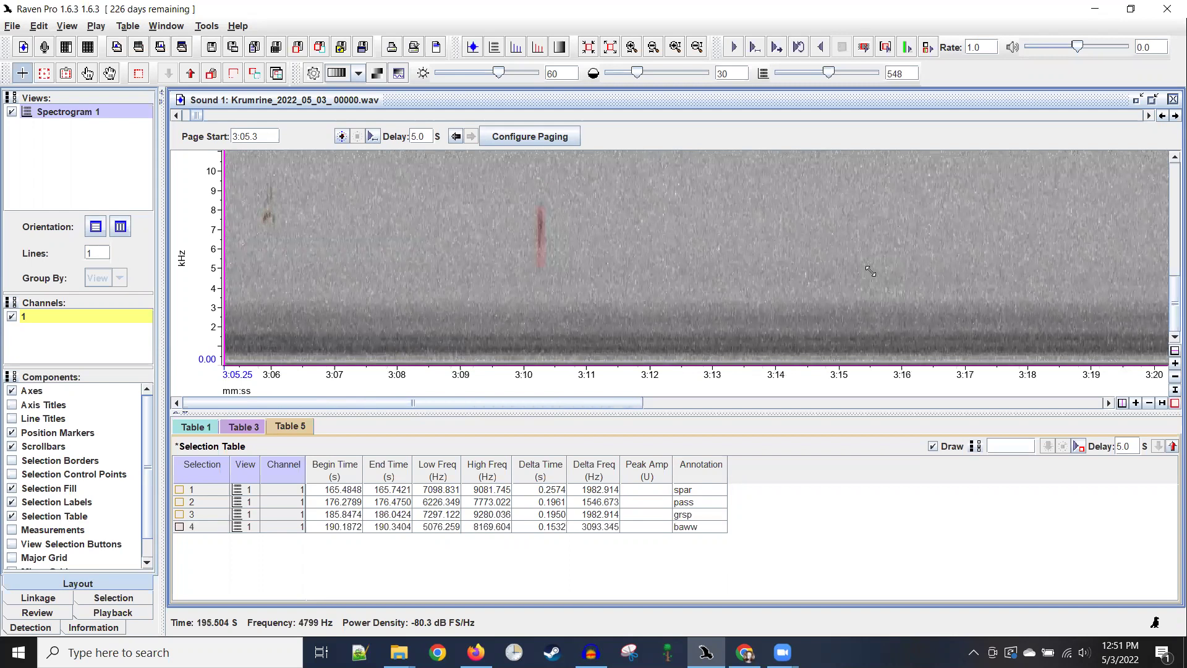
pyautogui.press('pagedown')
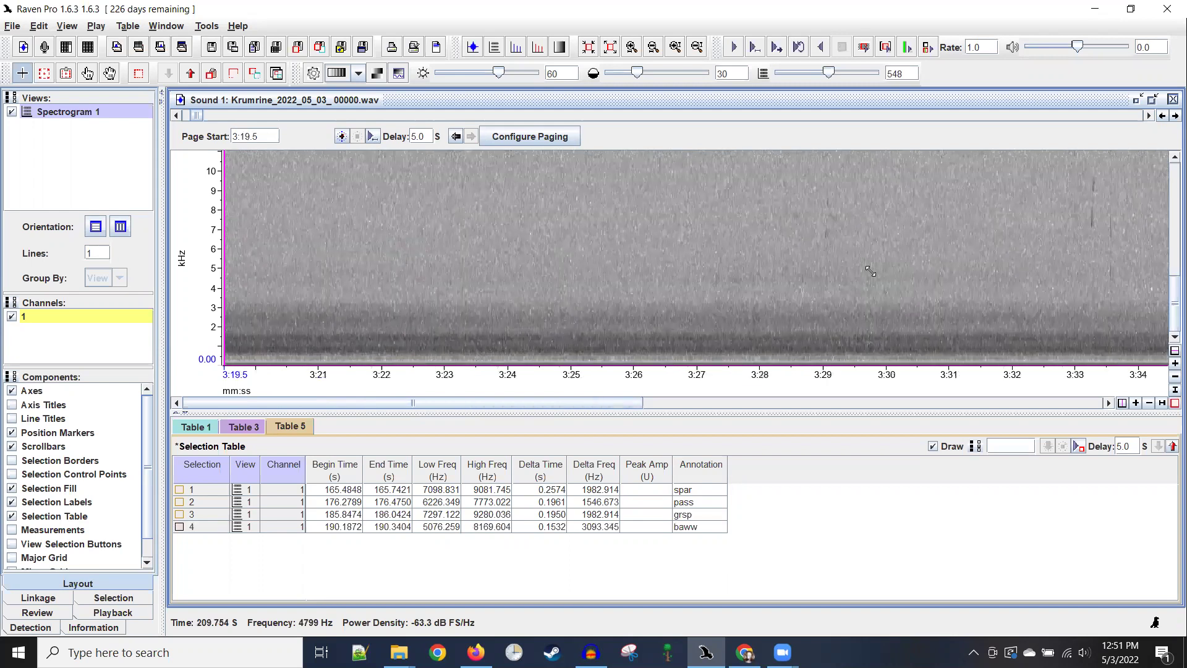
pyautogui.press('pagedown')
pyautogui.press('pageup')
pyautogui.press('pagedown')
pyautogui.press('Left')
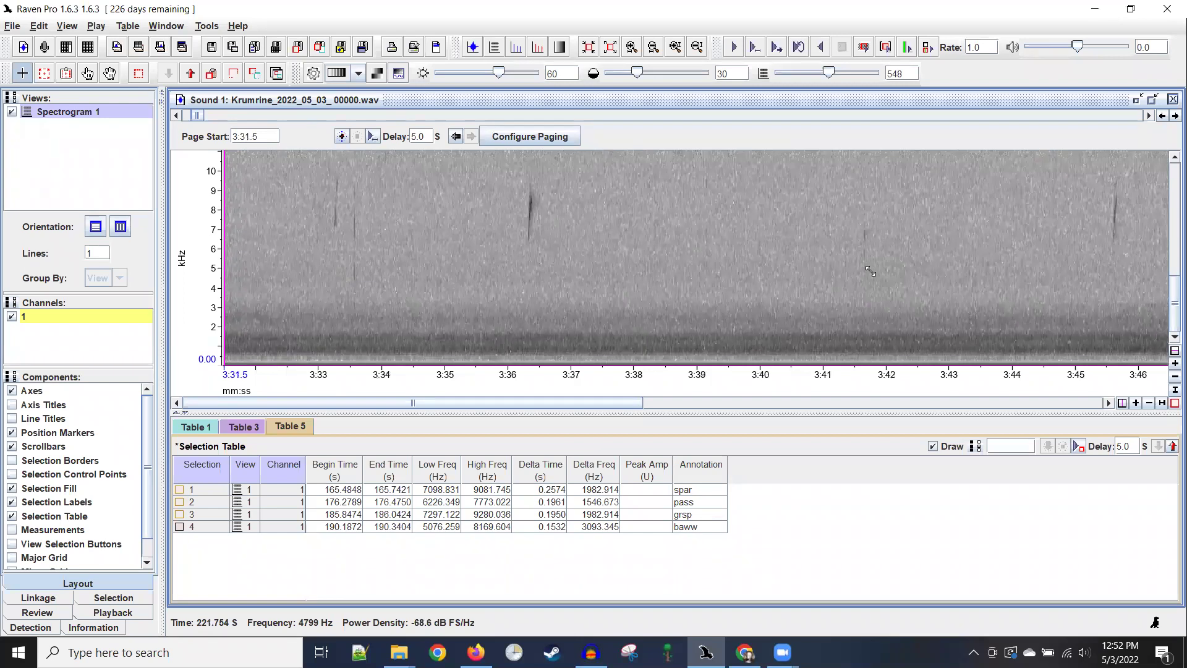
pyautogui.hotkey('ctrl', 'i')
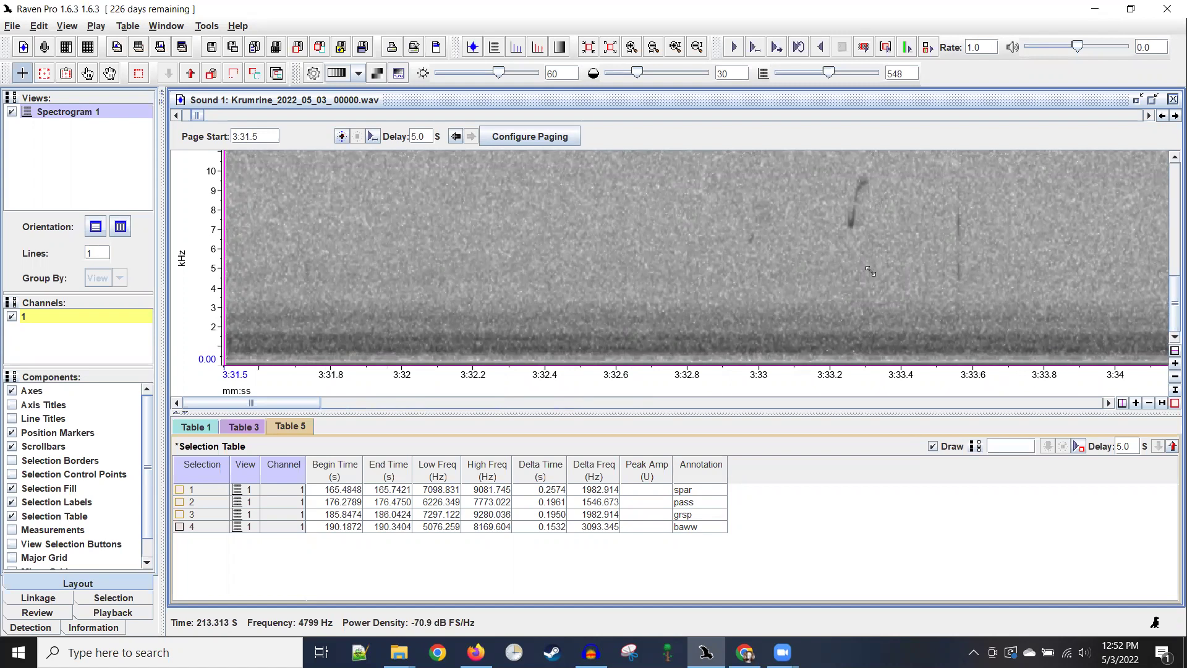
# - Play from 3:31.5, then box the chirp near 3:33 as selection 5 labelled 'pass'
pyautogui.press('space')
pyautogui.moveTo(742, 166)
pyautogui.mouseDown()
pyautogui.moveTo(874, 265)
pyautogui.moveTo(872, 248)
pyautogui.moveTo(883, 258)
pyautogui.mouseUp()
pyautogui.press('Return')
pyautogui.write('pass')
pyautogui.press('Return')
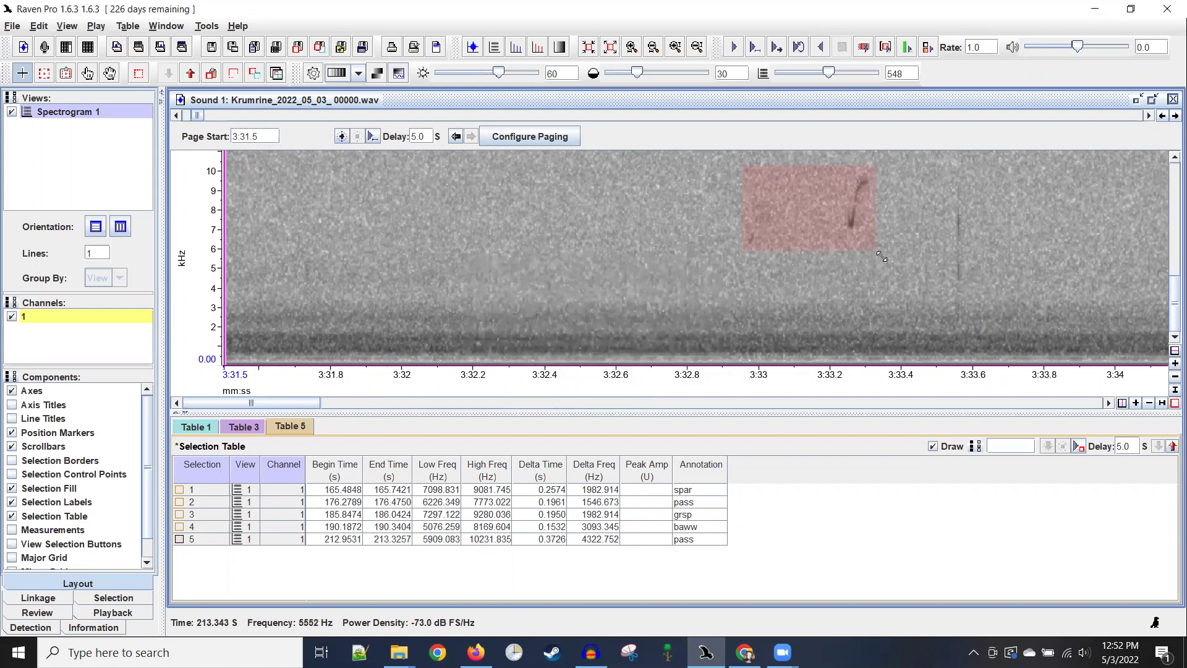
# - Box the call near 3:36.3 as selection 6 and label it 'oven'
pyautogui.scroll(-2, 882, 256)
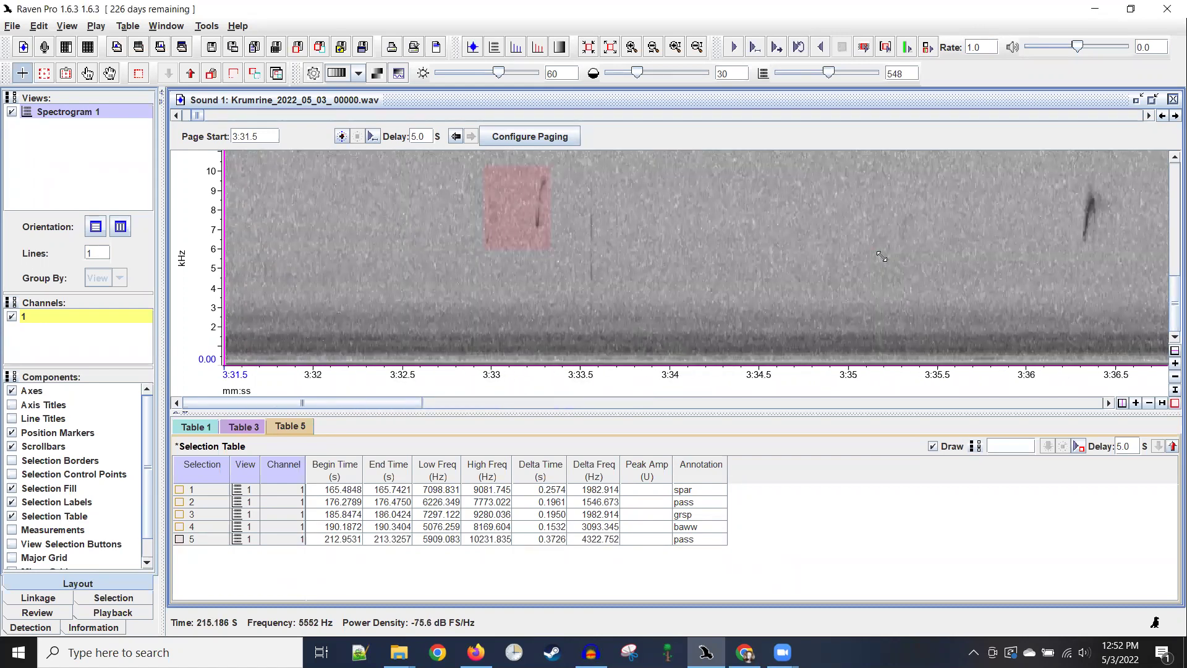
pyautogui.click(1079, 182)
pyautogui.moveTo(1094, 220); pyautogui.dragTo(1102, 242)
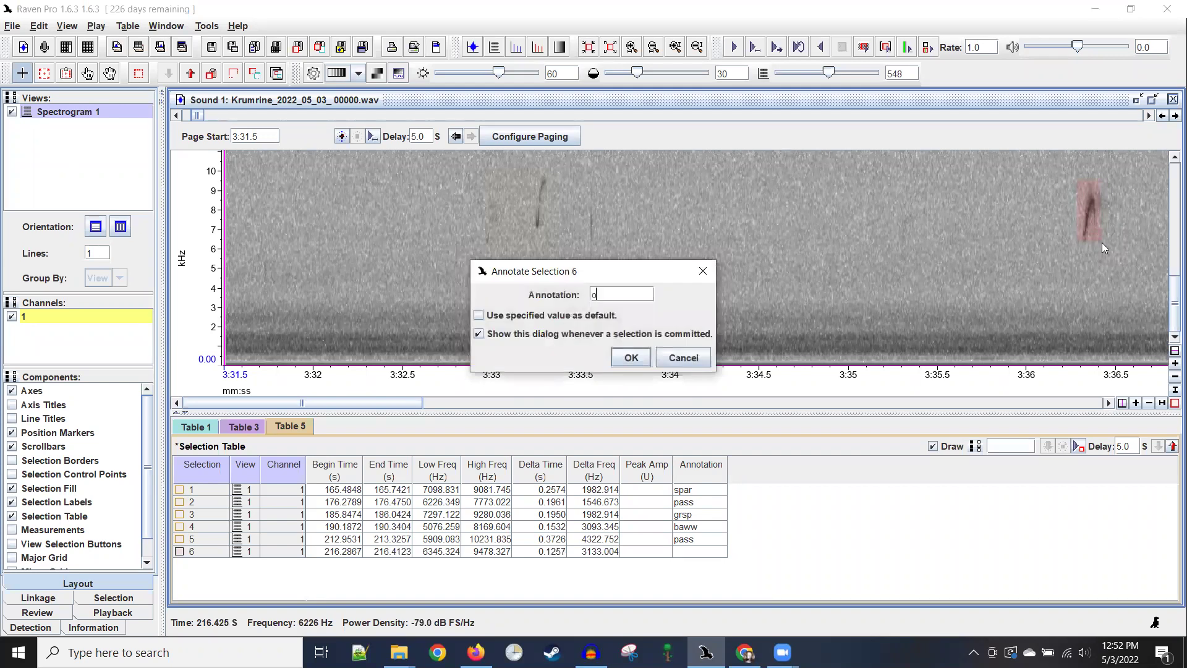
pyautogui.write('oven')
pyautogui.press('Return')
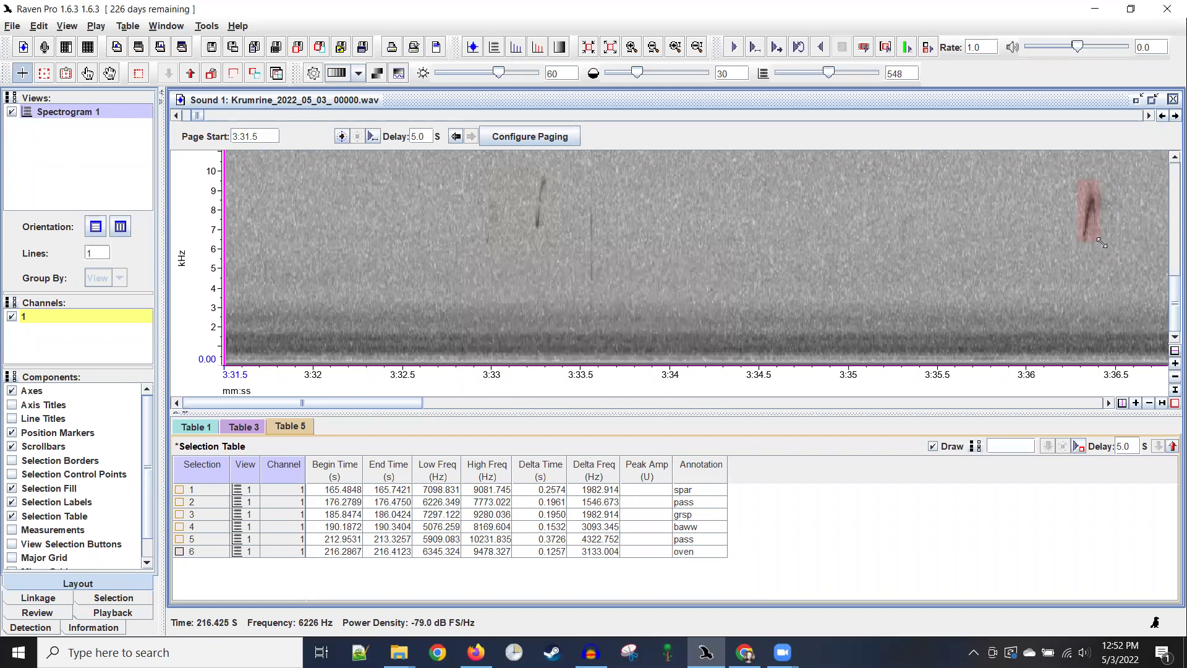
# - Page to 3:40.5 and box the call near 3:45.6 as selection 7 labelled 'oven'
pyautogui.press('pagedown')
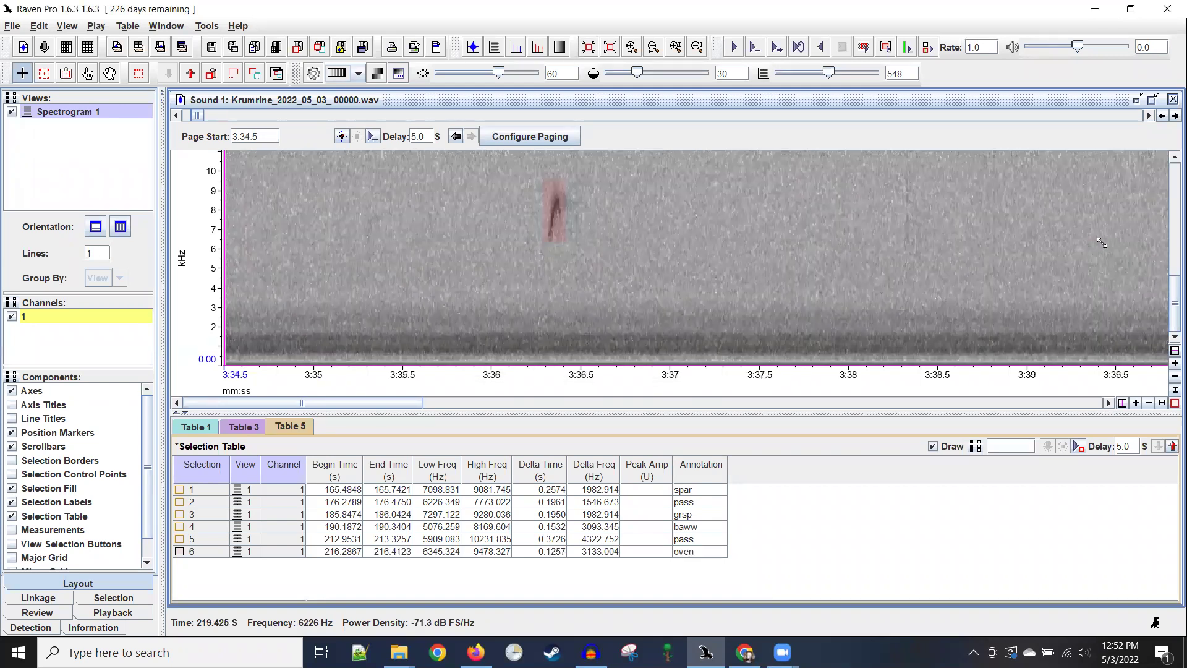
pyautogui.press('pagedown')
pyautogui.press('pagedown')
pyautogui.press('pagedown')
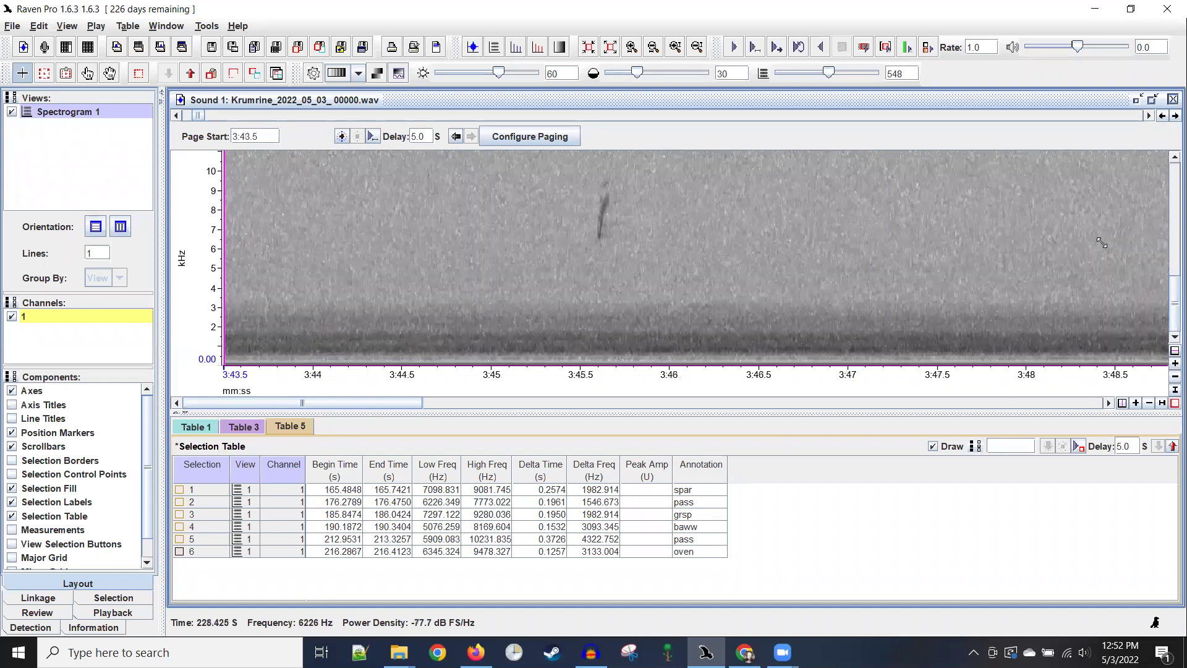
pyautogui.press('pageup')
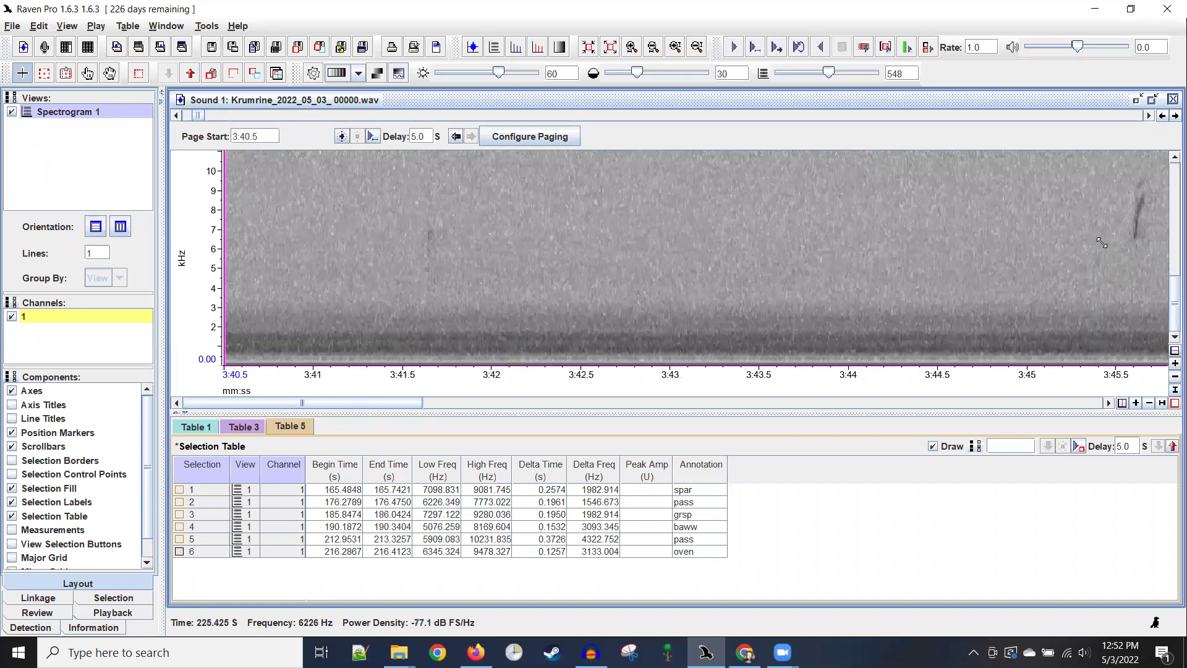
pyautogui.moveTo(1131, 178)
pyautogui.mouseDown()
pyautogui.moveTo(1166, 269)
pyautogui.moveTo(1149, 243)
pyautogui.mouseUp()
pyautogui.press('Return')
pyautogui.write('oven')
pyautogui.press('Return')
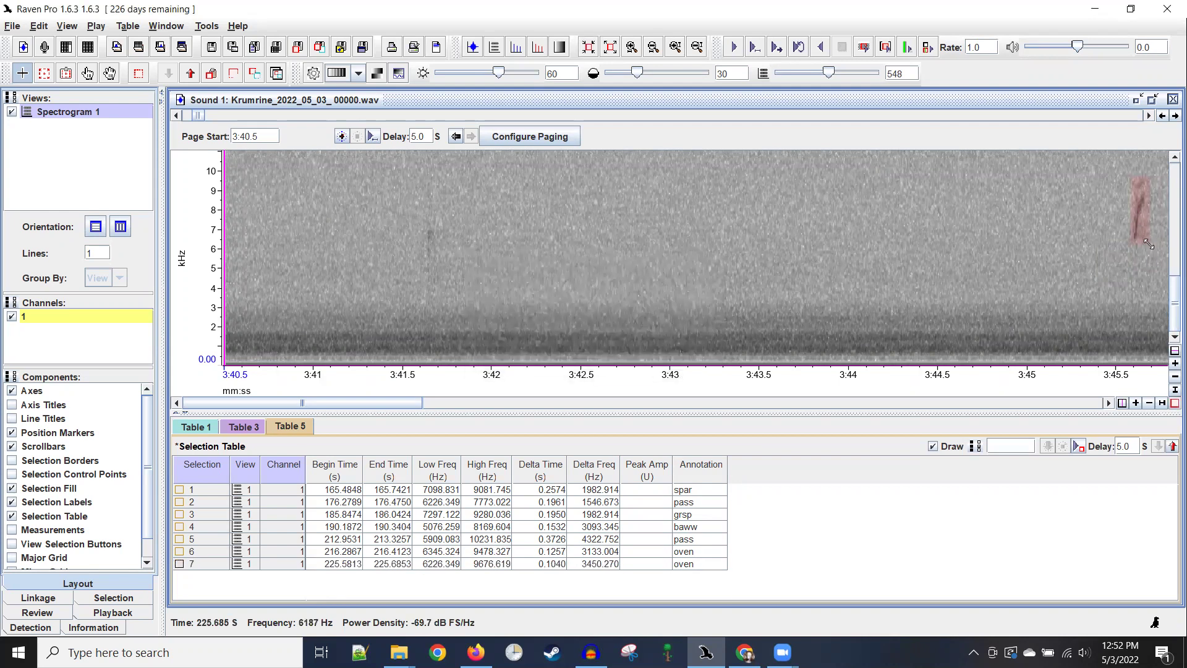
# - Box the calls near 5:50.3 and 5:52.3 as selections 8 and 9, both labelled 'oven'
pyautogui.scroll(-10, 1149, 243)
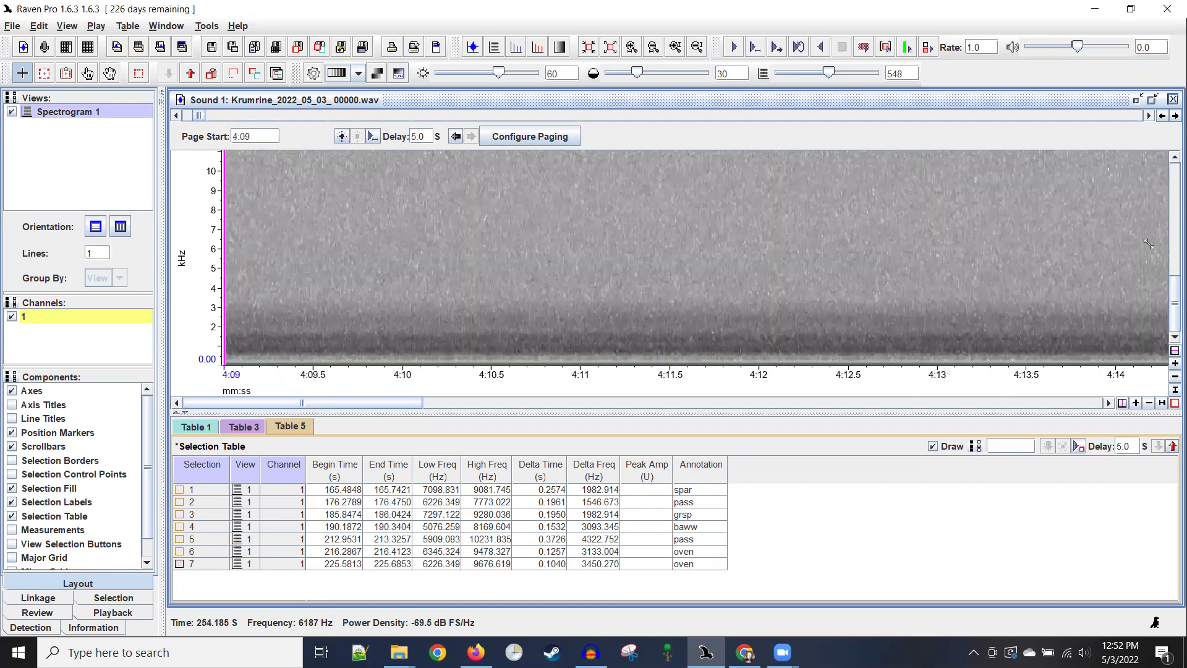
pyautogui.scroll(-15, 1149, 244)
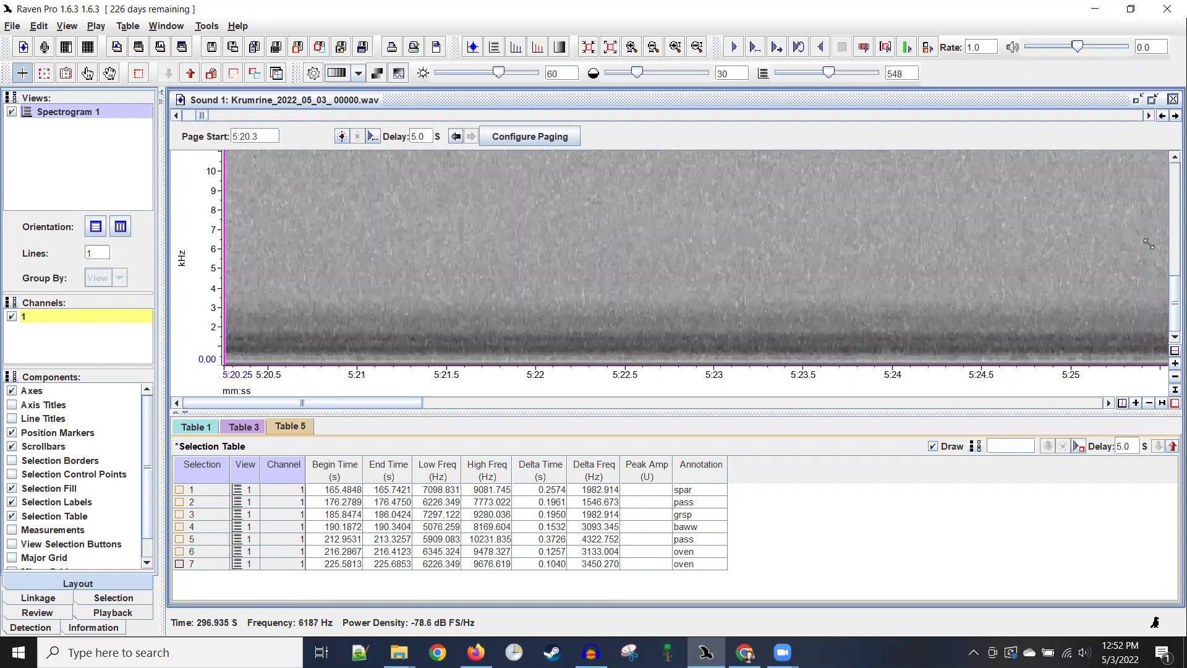
pyautogui.scroll(3, 1149, 244)
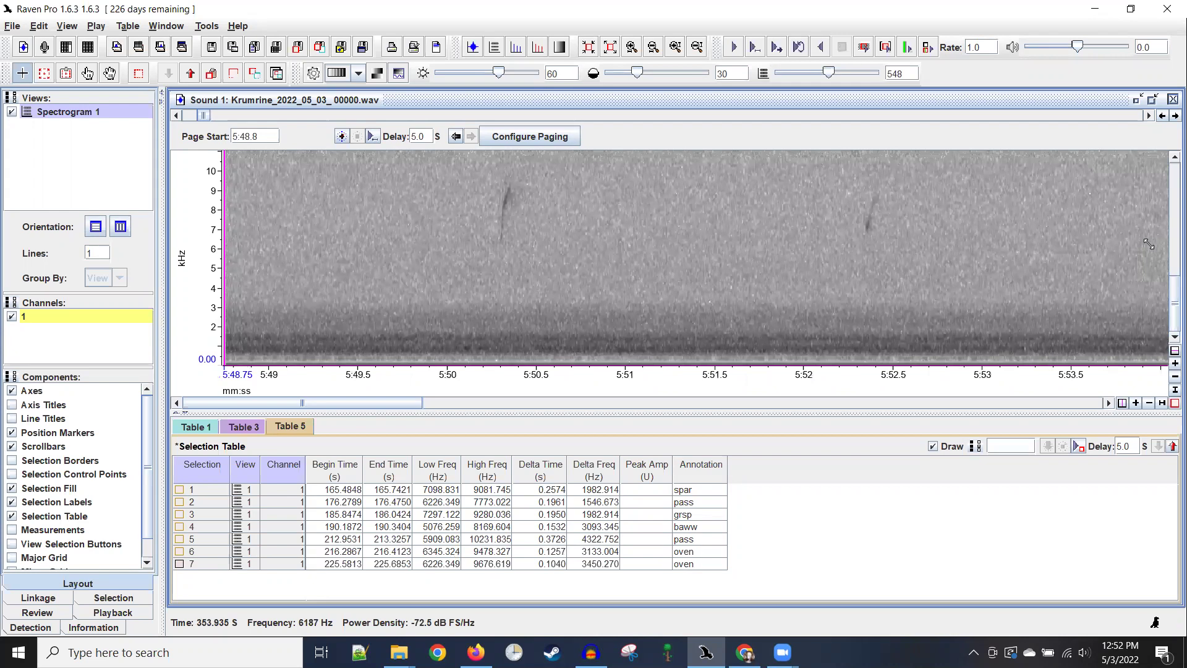
pyautogui.click(496, 185)
pyautogui.moveTo(495, 185); pyautogui.dragTo(518, 245)
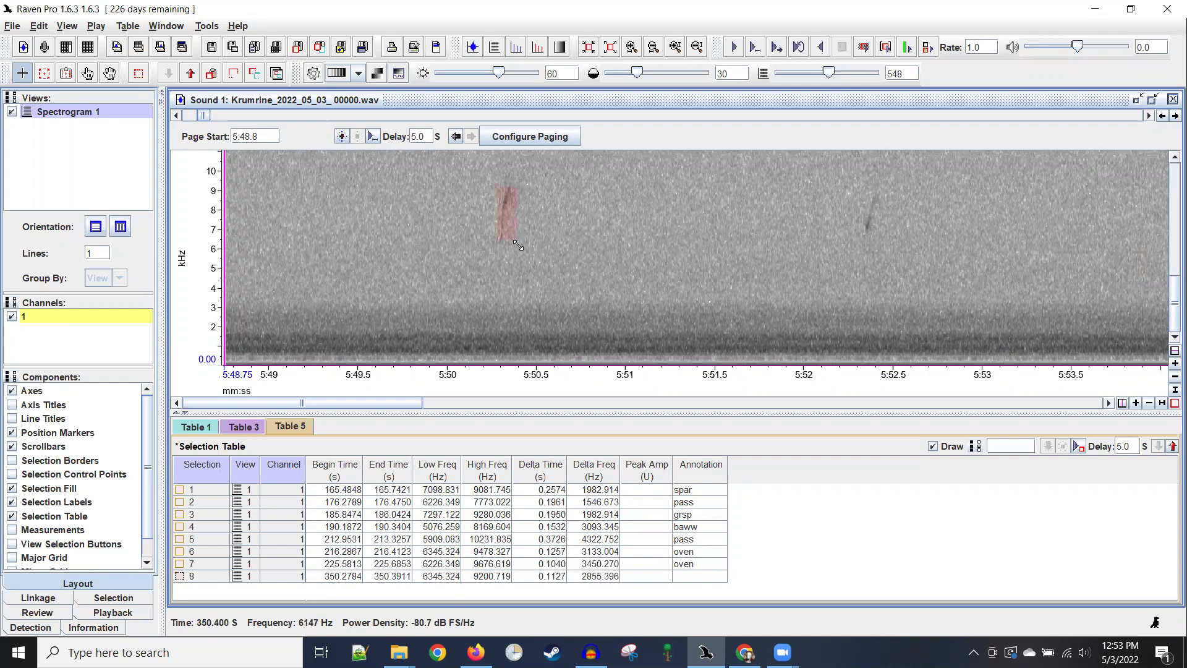
pyautogui.write('oven')
pyautogui.press('Return')
pyautogui.moveTo(862, 193); pyautogui.dragTo(882, 231)
pyautogui.write('oven')
pyautogui.press('Return')
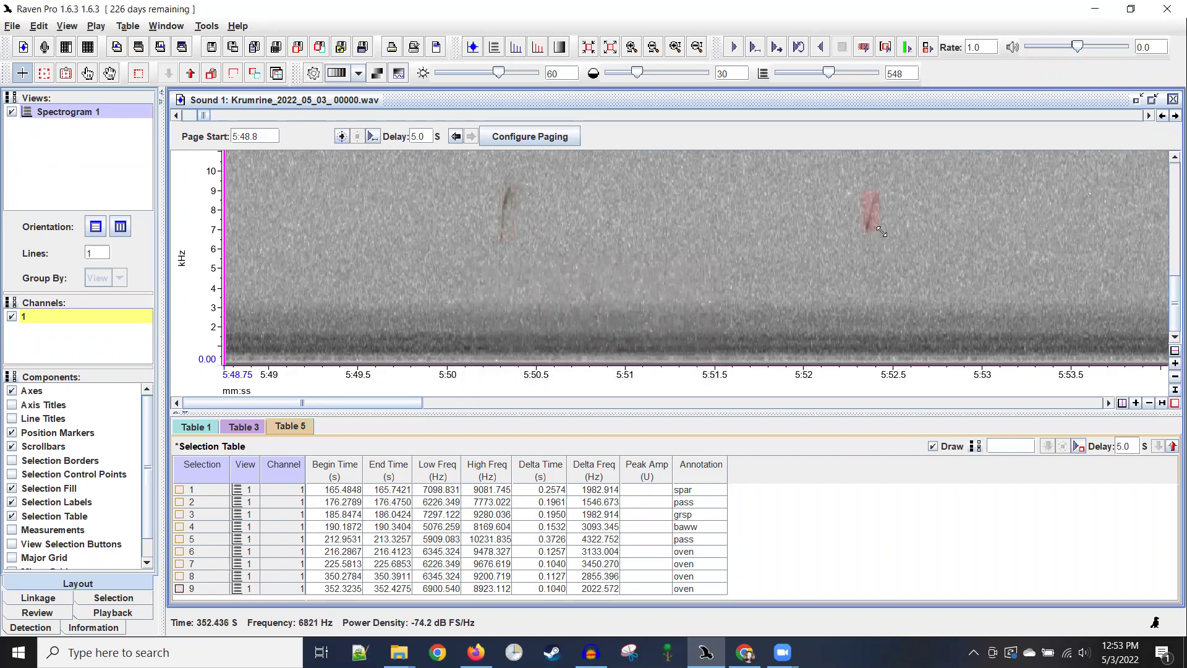
# - Page ahead to 7:20.3 and zoom in on time around the faint 7 kHz call
pyautogui.press('pagedown')
pyautogui.press('pagedown')
pyautogui.press('pagedown')
pyautogui.press('pagedown')
pyautogui.press('pagedown')
pyautogui.press('pagedown')
pyautogui.press('pagedown')
pyautogui.press('pagedown')
pyautogui.press('pagedown')
pyautogui.press('pagedown')
pyautogui.press('pagedown')
pyautogui.press('pagedown')
pyautogui.press('pagedown')
pyautogui.press('pagedown')
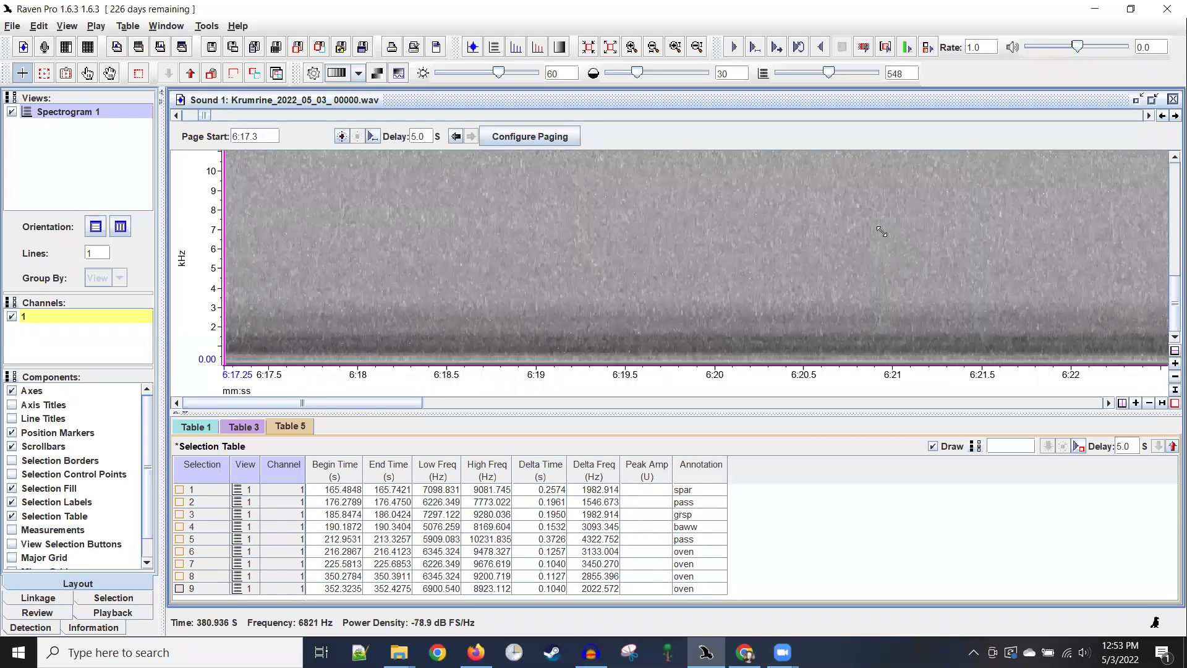
pyautogui.hotkey('ctrl', '-')
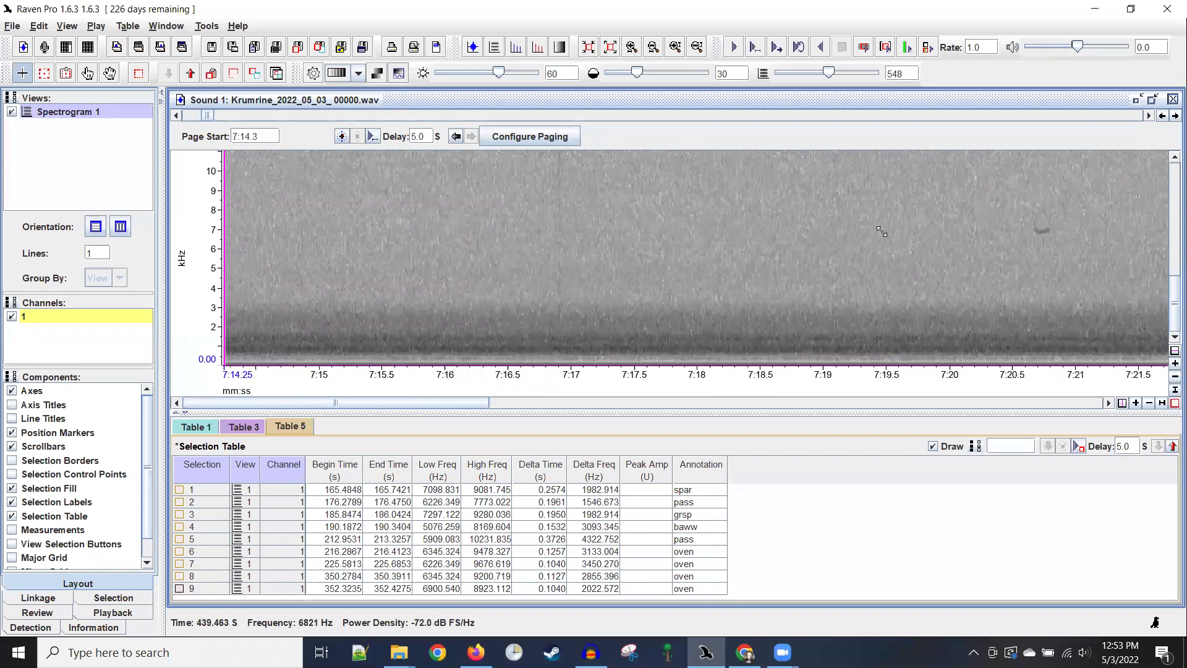
pyautogui.hotkey('ctrl', '-')
pyautogui.hotkey('ctrl', '=')
pyautogui.press('pagedown')
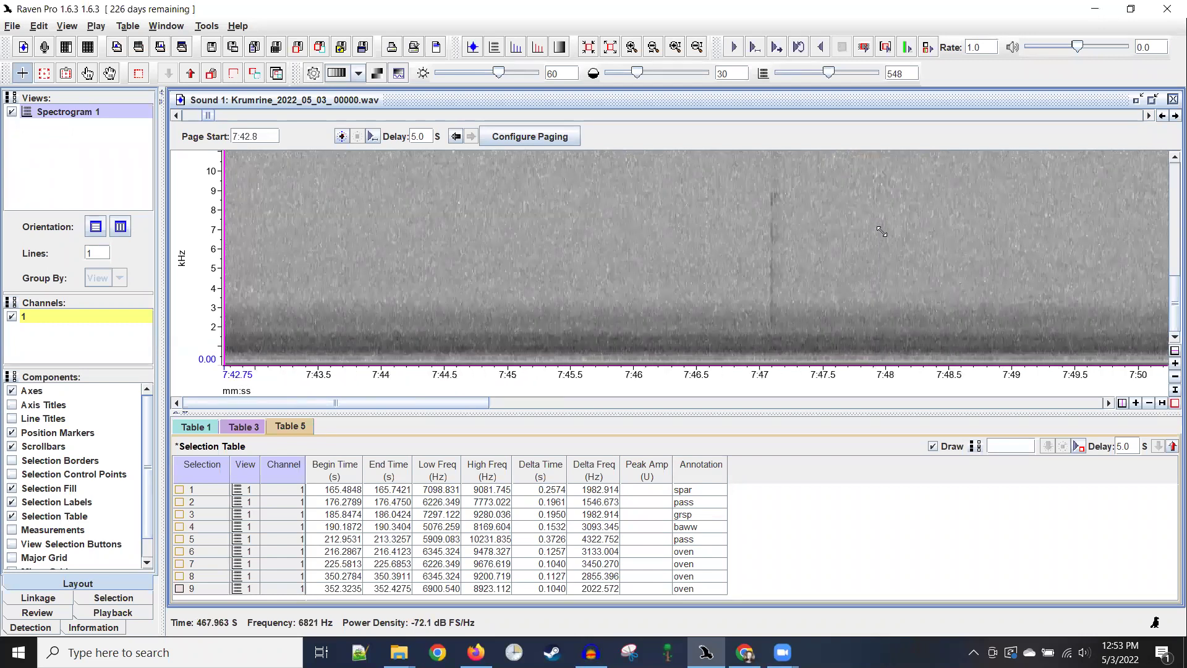
pyautogui.press('pageup')
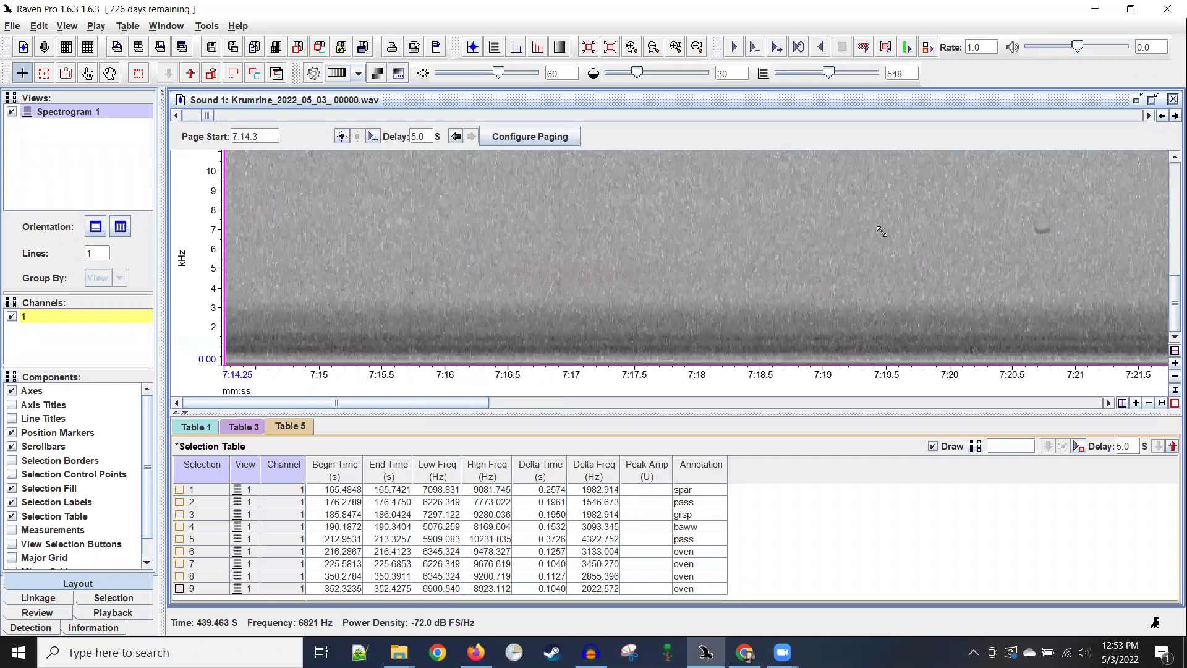
pyautogui.press('pagedown')
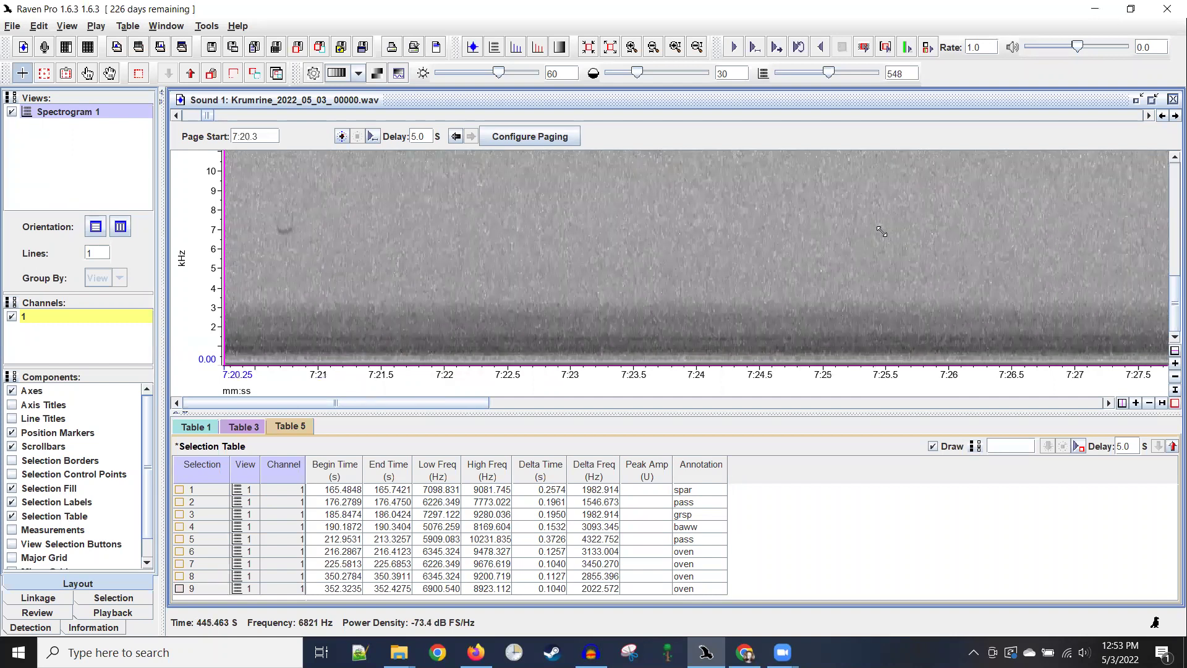
pyautogui.hotkey('ctrl', 'i')
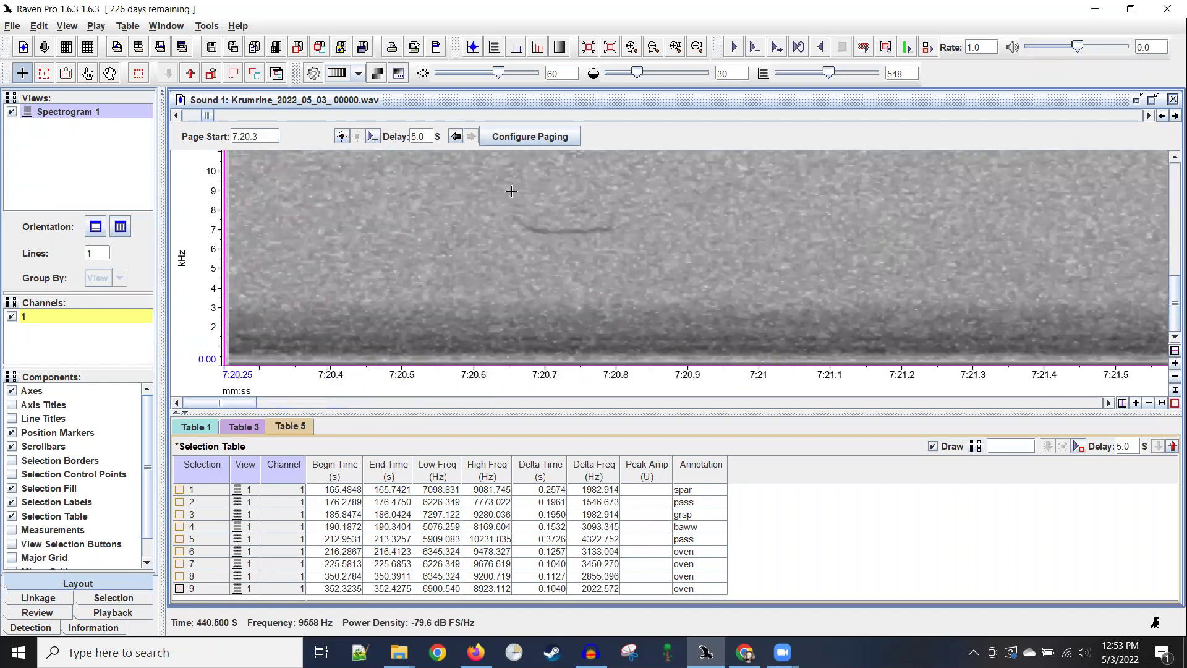
# - Box the call at 7:20.7 near 7 kHz as selection 10 labelled 'wtsp'
pyautogui.moveTo(513, 197); pyautogui.dragTo(543, 218)
pyautogui.moveTo(610, 239); pyautogui.dragTo(624, 239)
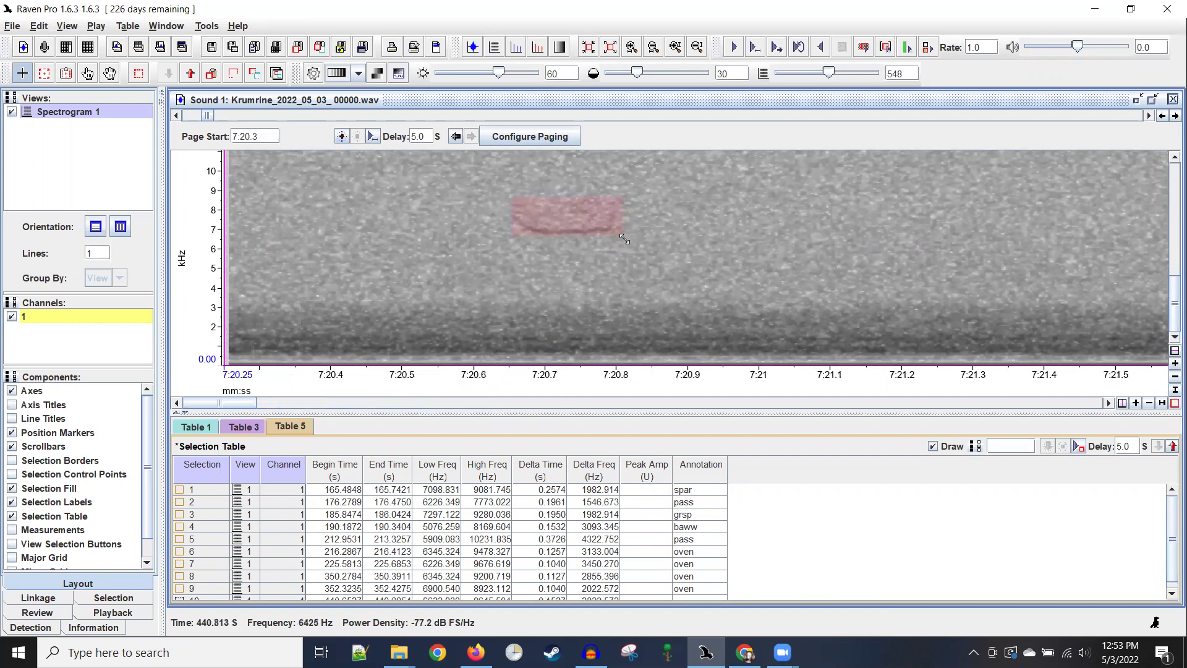
pyautogui.press('Return')
pyautogui.write('wtsp')
pyautogui.press('Return')
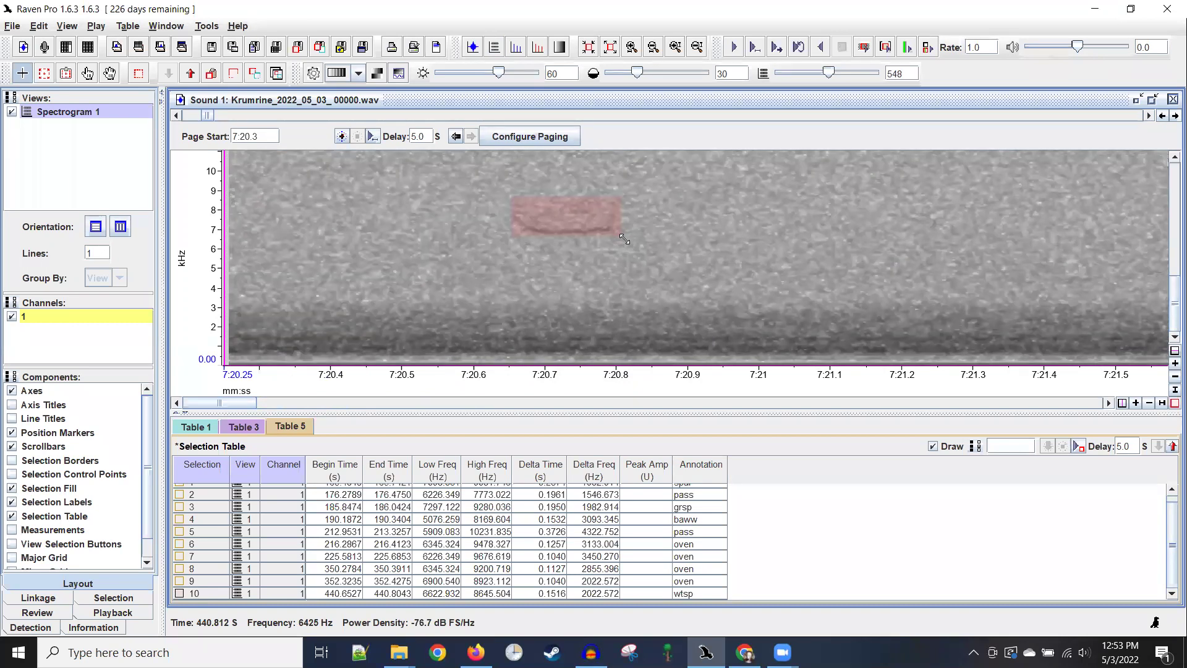
# - Box the faint call near 8:19.6 as selection 11 labelled 'spar'
pyautogui.scroll(-10, 625, 239)
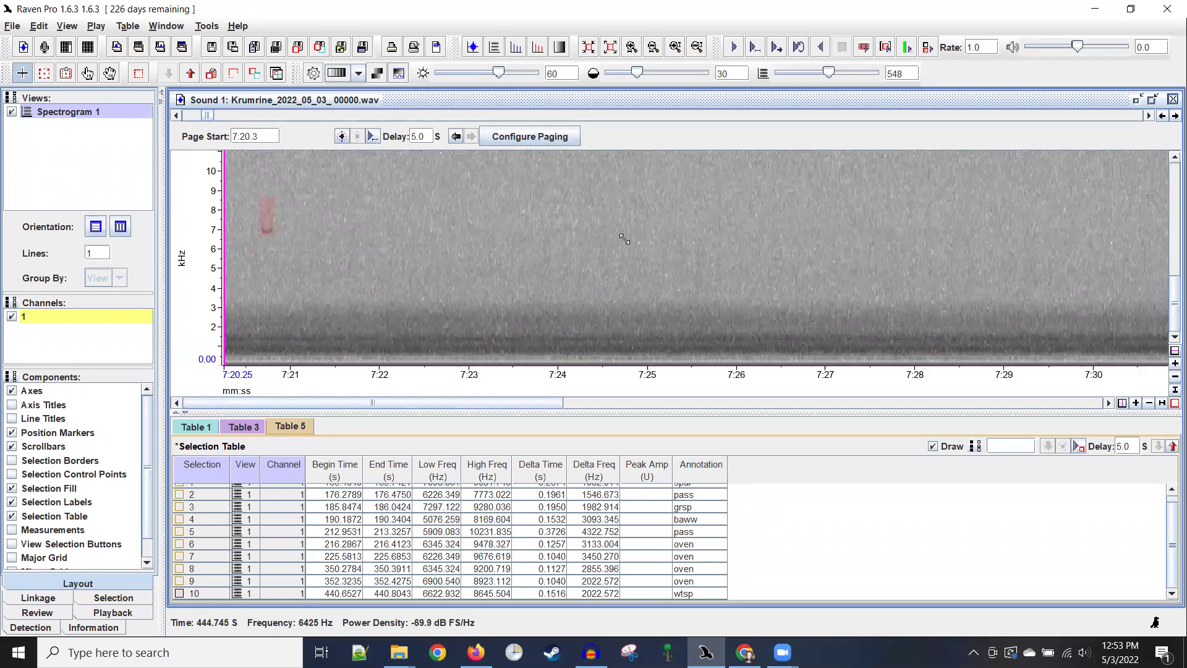
pyautogui.scroll(-4, 625, 238)
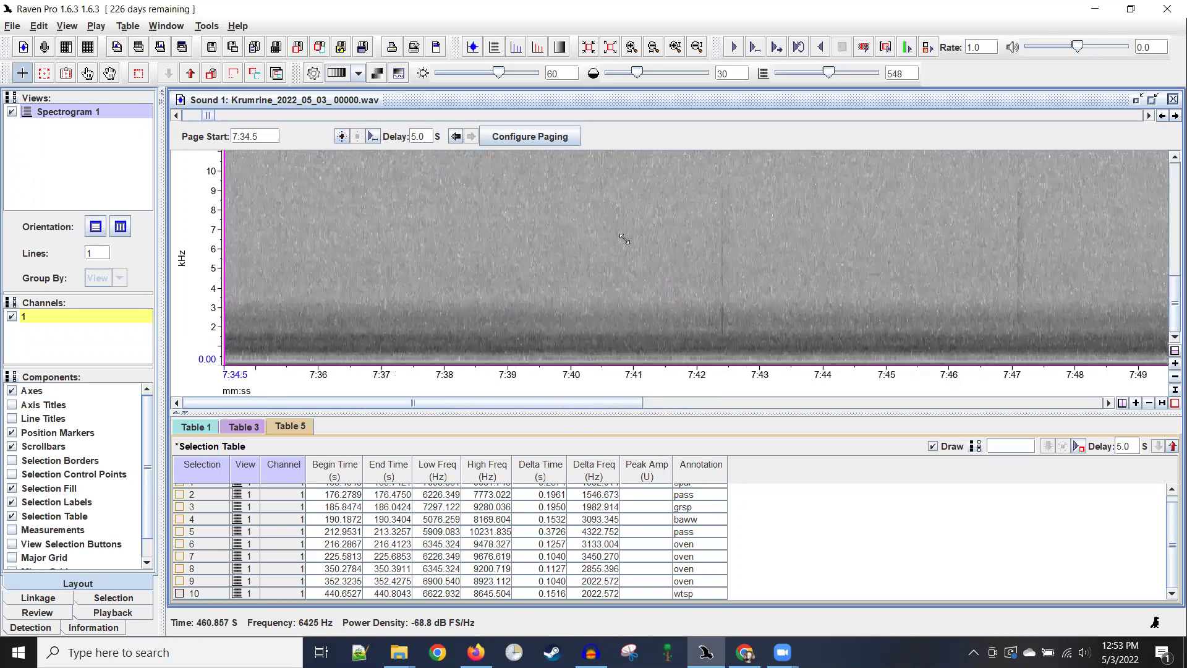
pyautogui.hscroll(5, 624, 239)
pyautogui.hscroll(20, 624, 239)
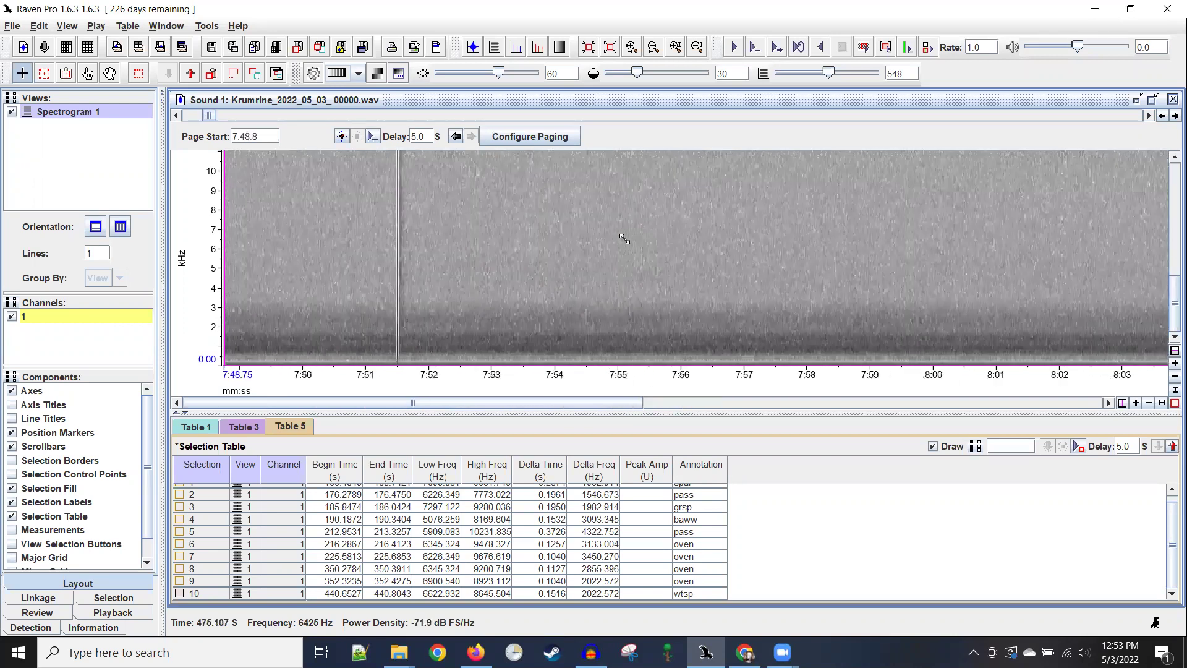
pyautogui.hscroll(-5, 624, 239)
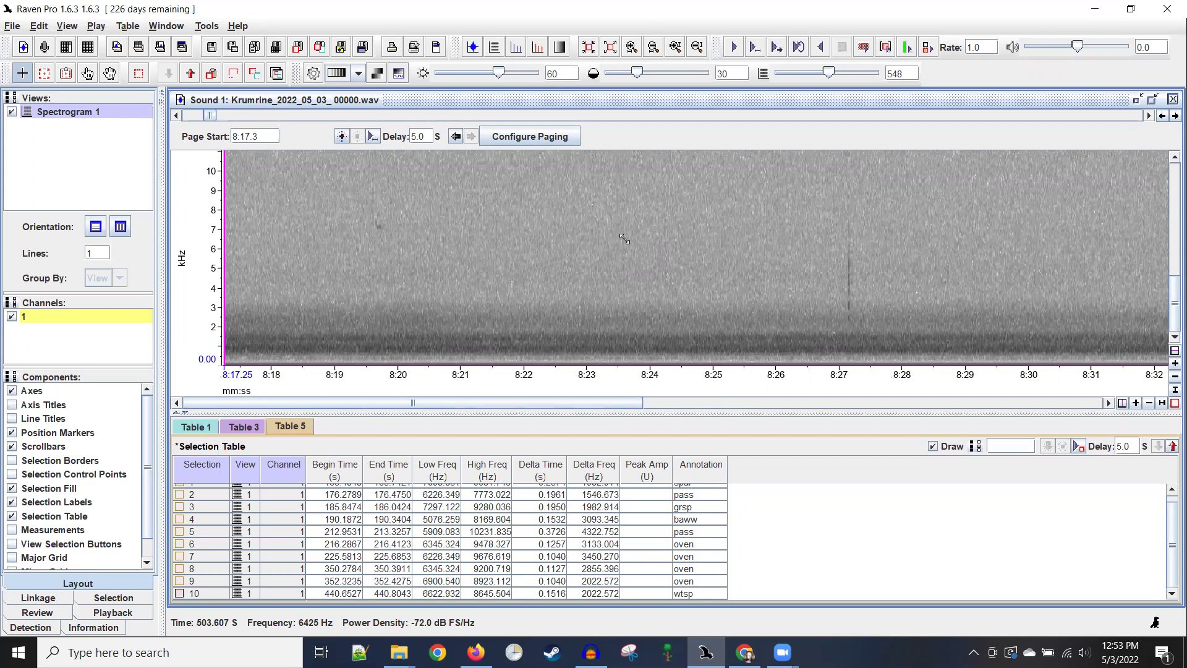
pyautogui.scroll(2, 624, 239)
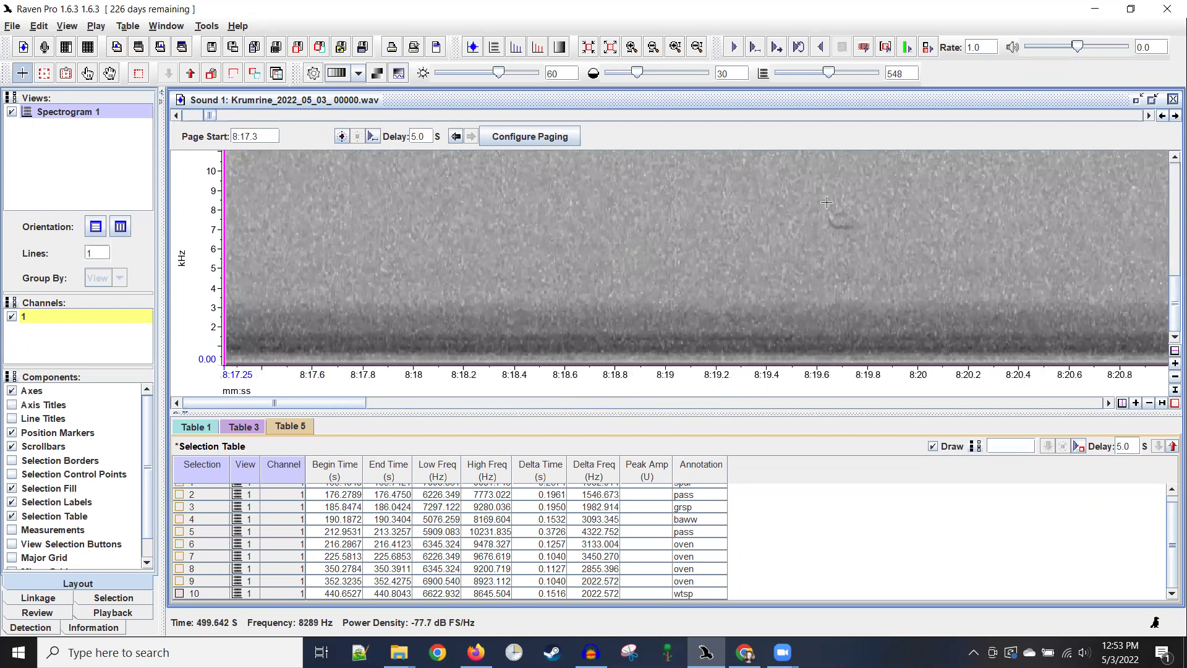
pyautogui.moveTo(822, 199); pyautogui.dragTo(864, 240)
pyautogui.write('spar')
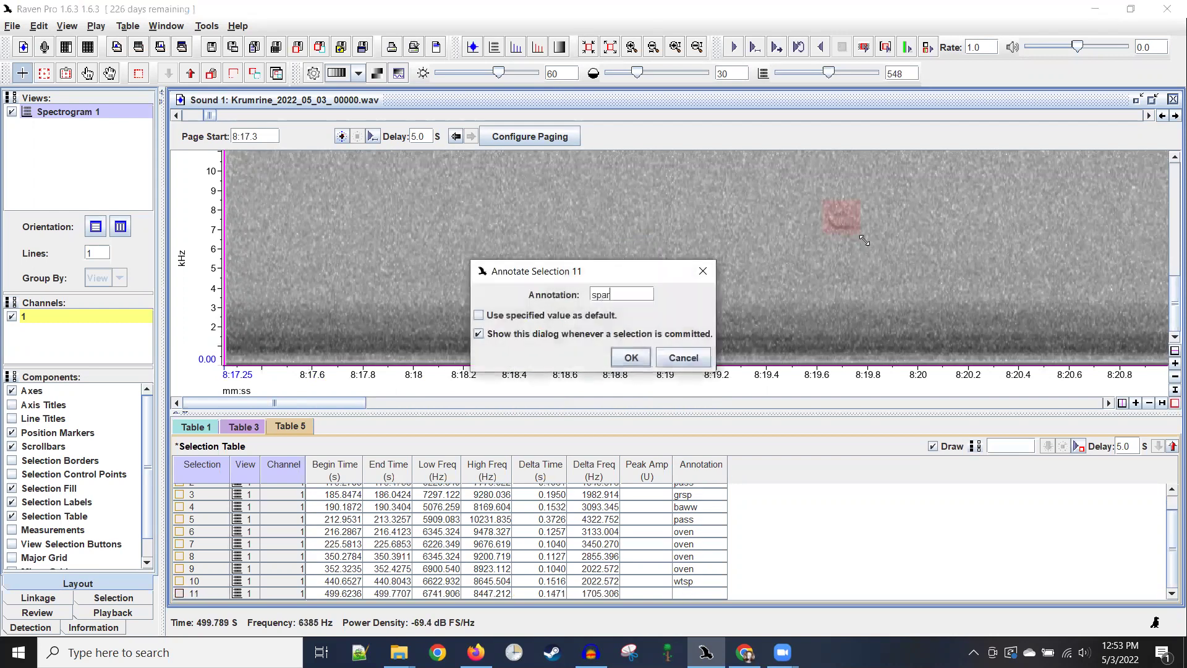
pyautogui.press('Return')
# - Jump the spectrogram to 9:00 by entering it as the page start
pyautogui.scroll(3, 865, 240)
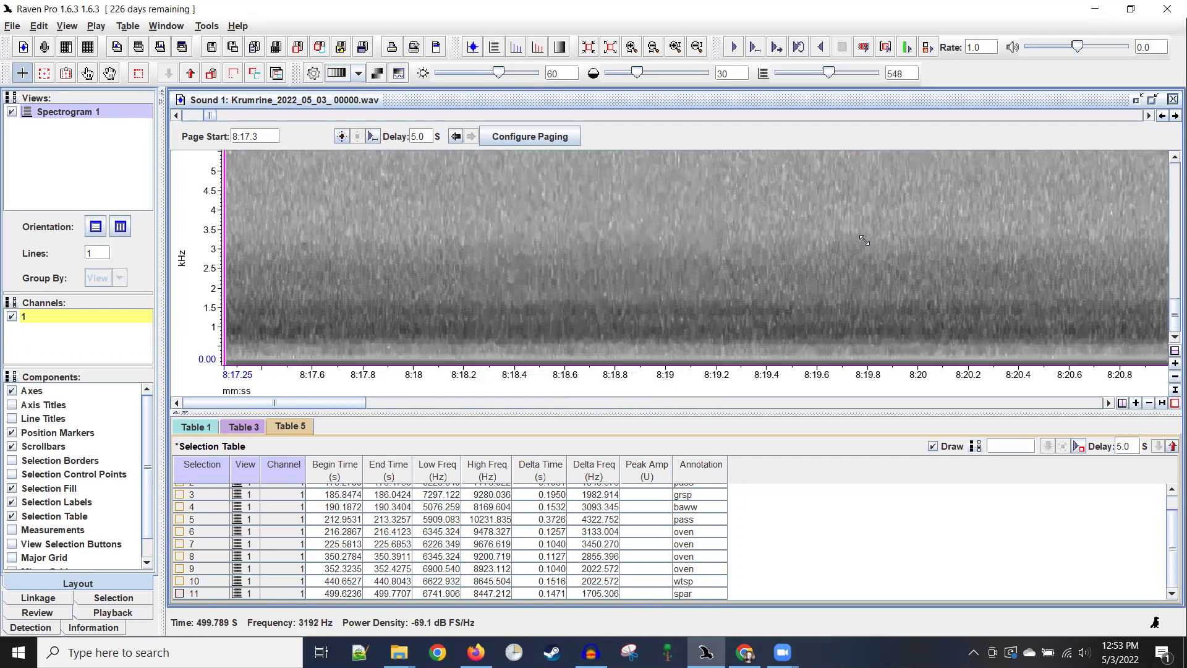
pyautogui.scroll(-3, 865, 240)
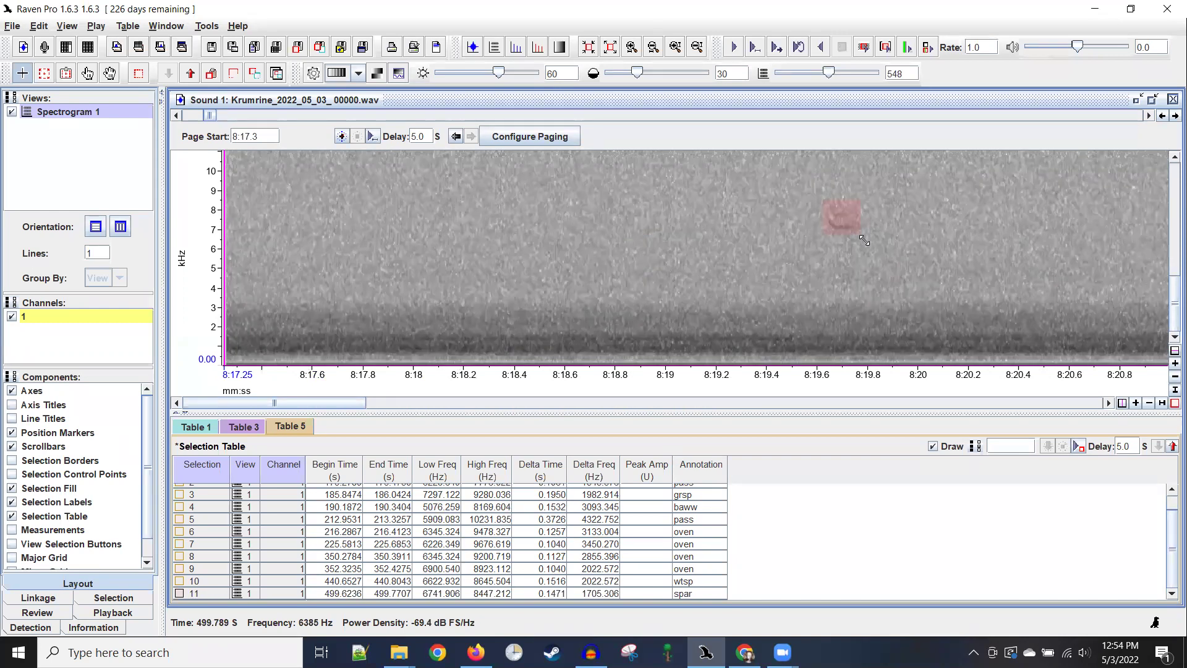
pyautogui.scroll(-5, 865, 240)
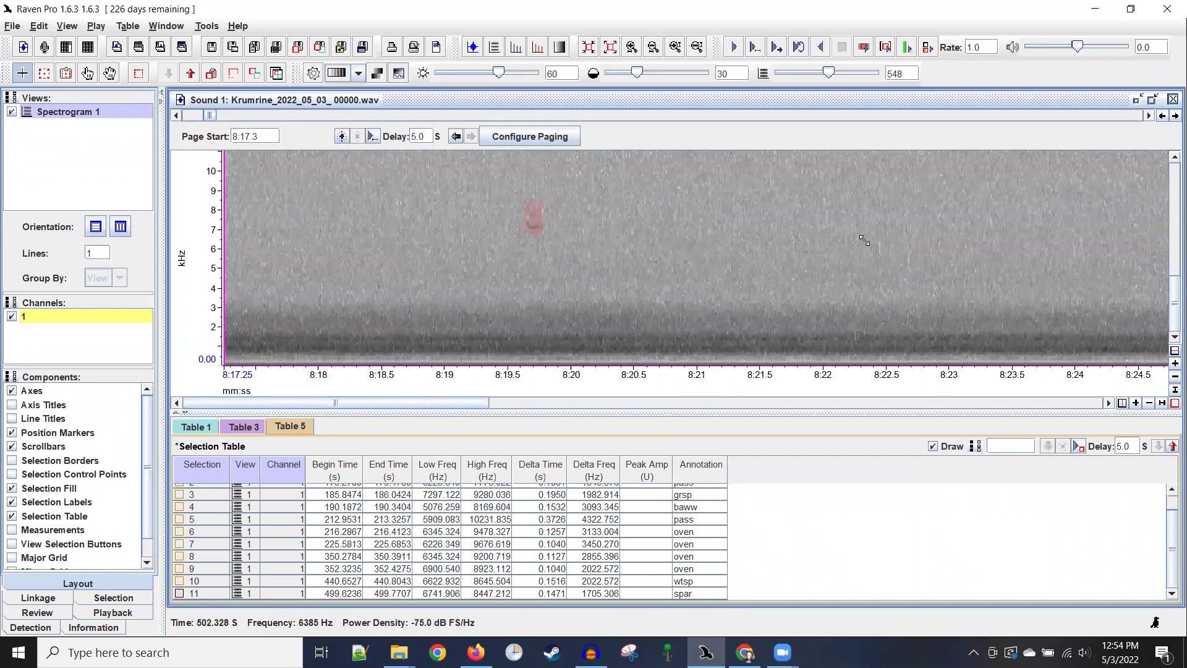
pyautogui.scroll(-2, 864, 240)
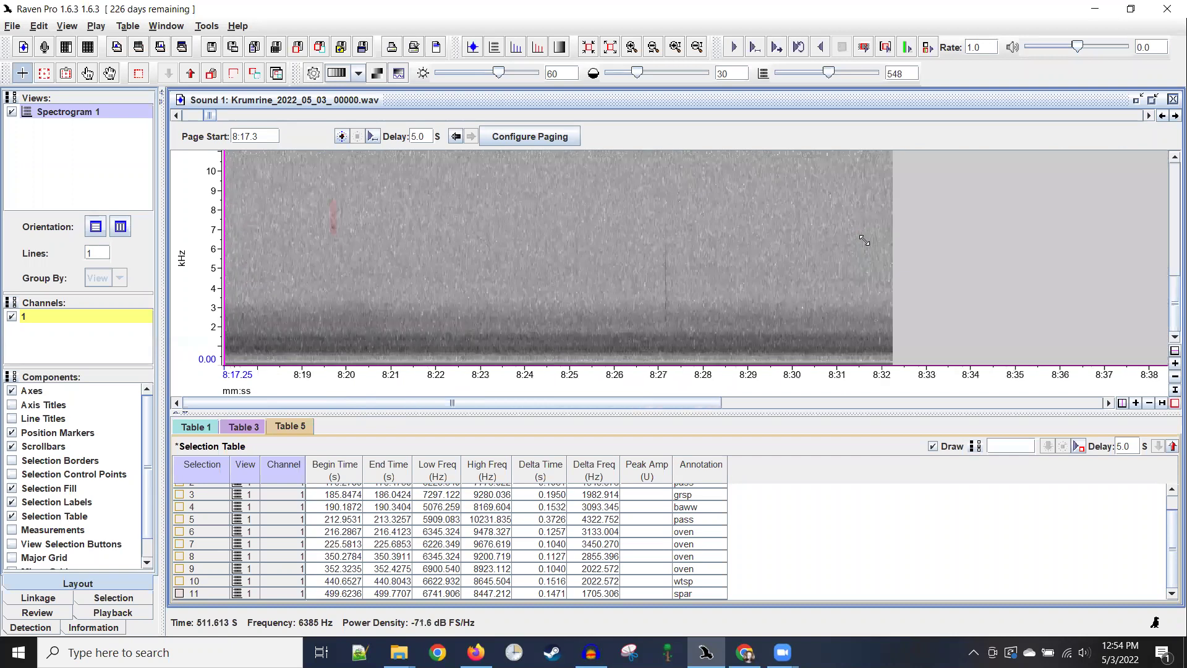
pyautogui.scroll(2, 864, 240)
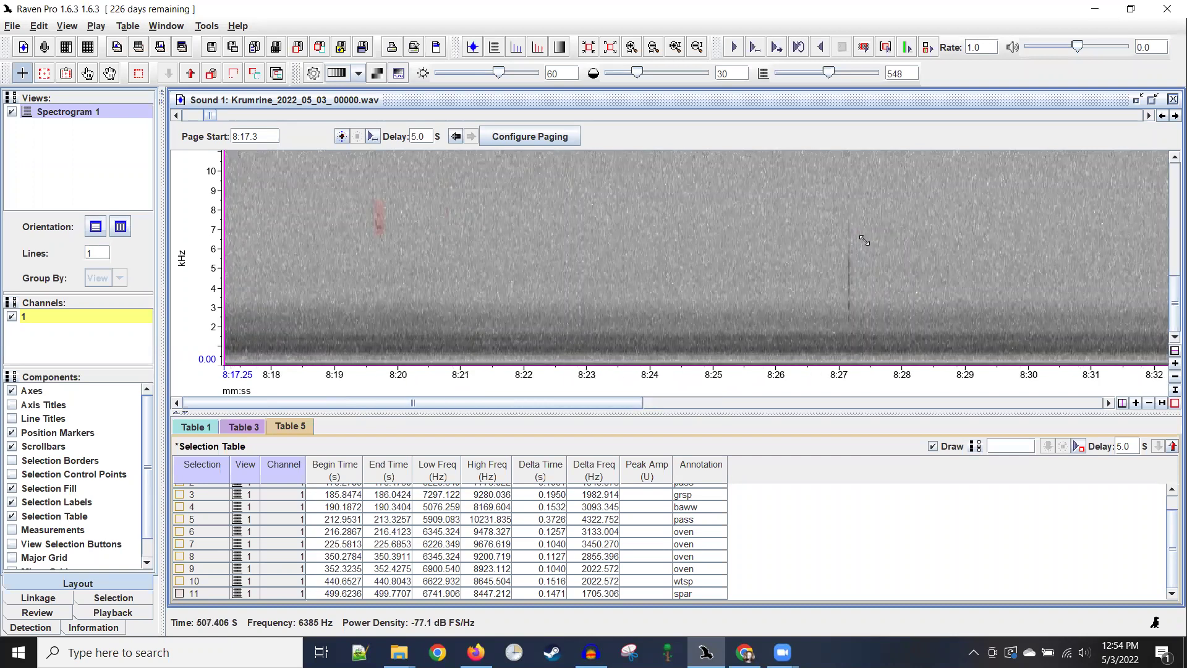
pyautogui.write('9:00')
pyautogui.press('Return')
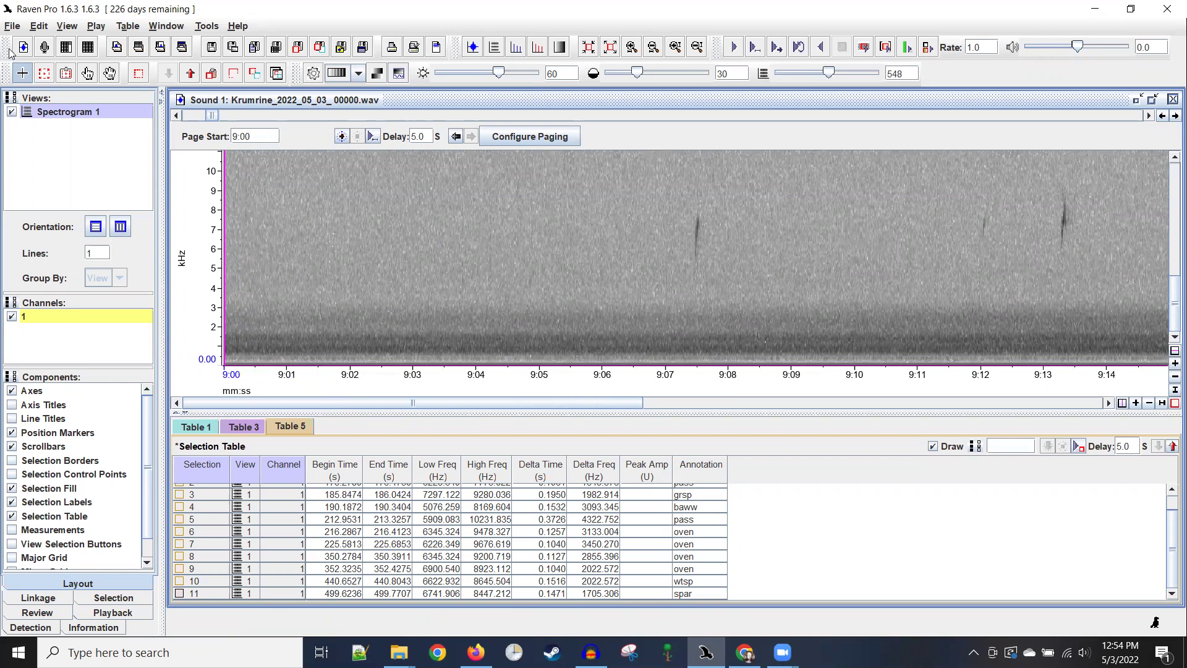
# - Use File > Save Selection Table 'Table 5' As and save with the default .selections.txt name
pyautogui.click(16, 28)
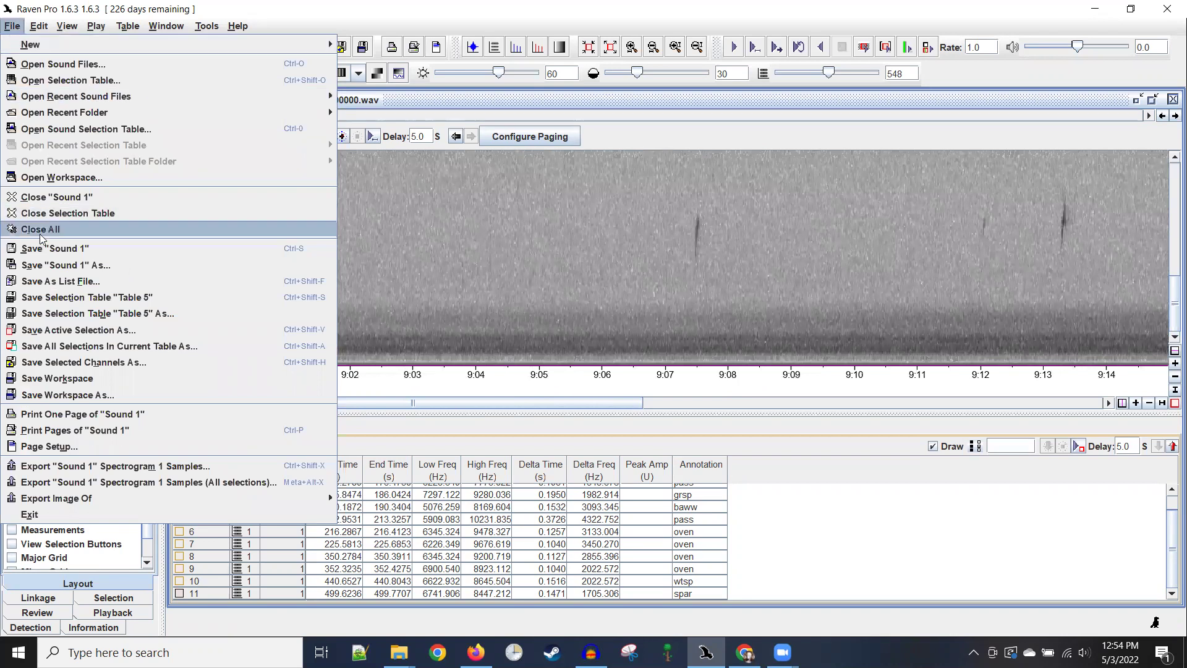
pyautogui.click(65, 299)
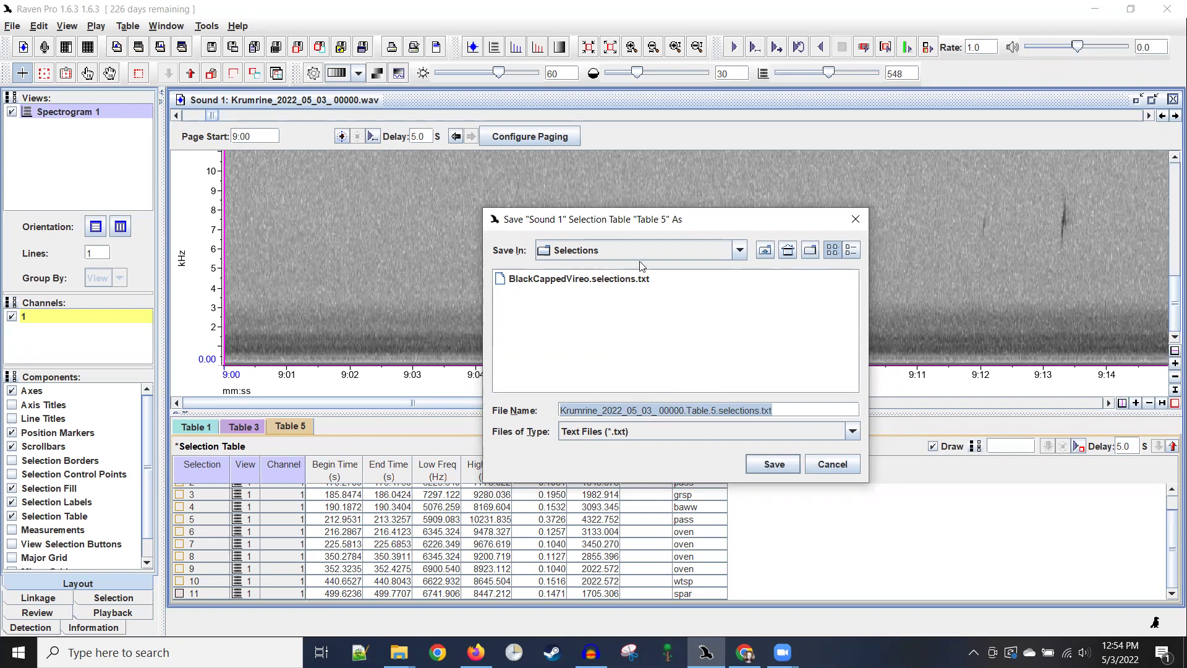
pyautogui.click(772, 464)
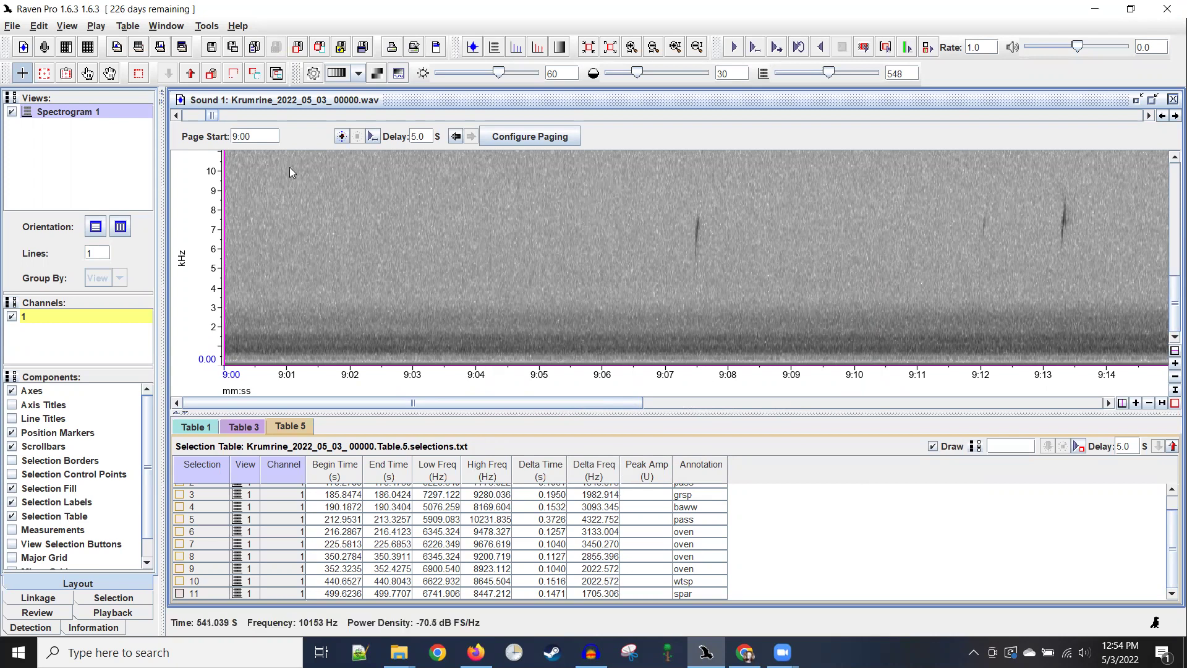
pyautogui.click(10, 29)
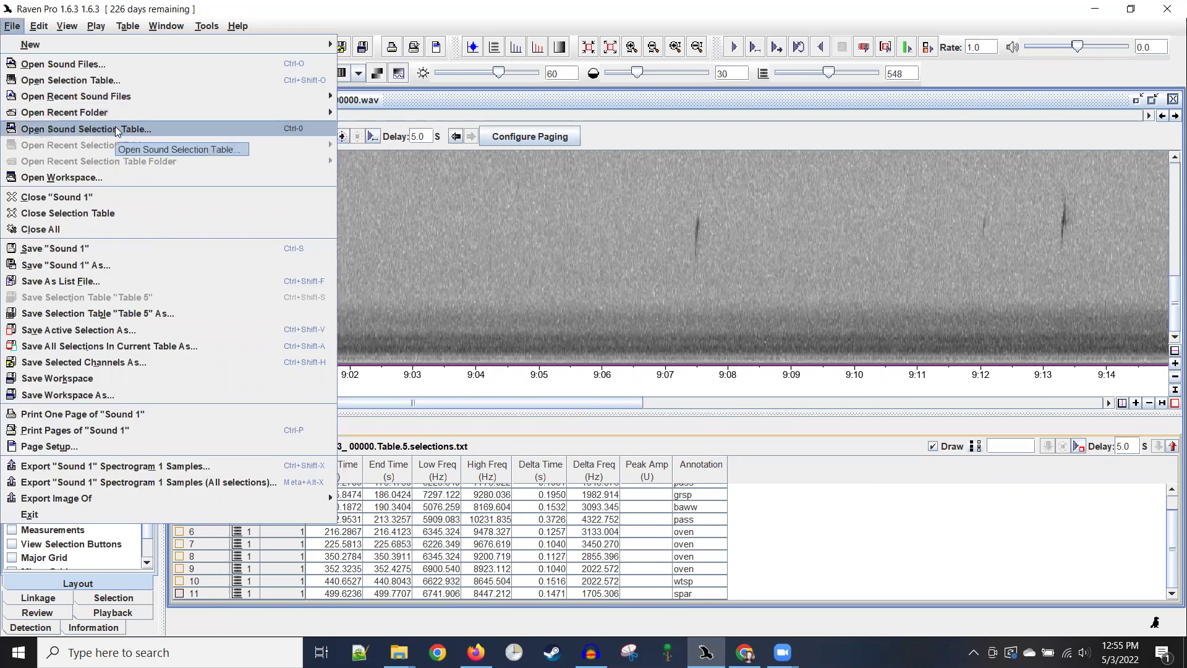
pyautogui.moveTo(148, 98)
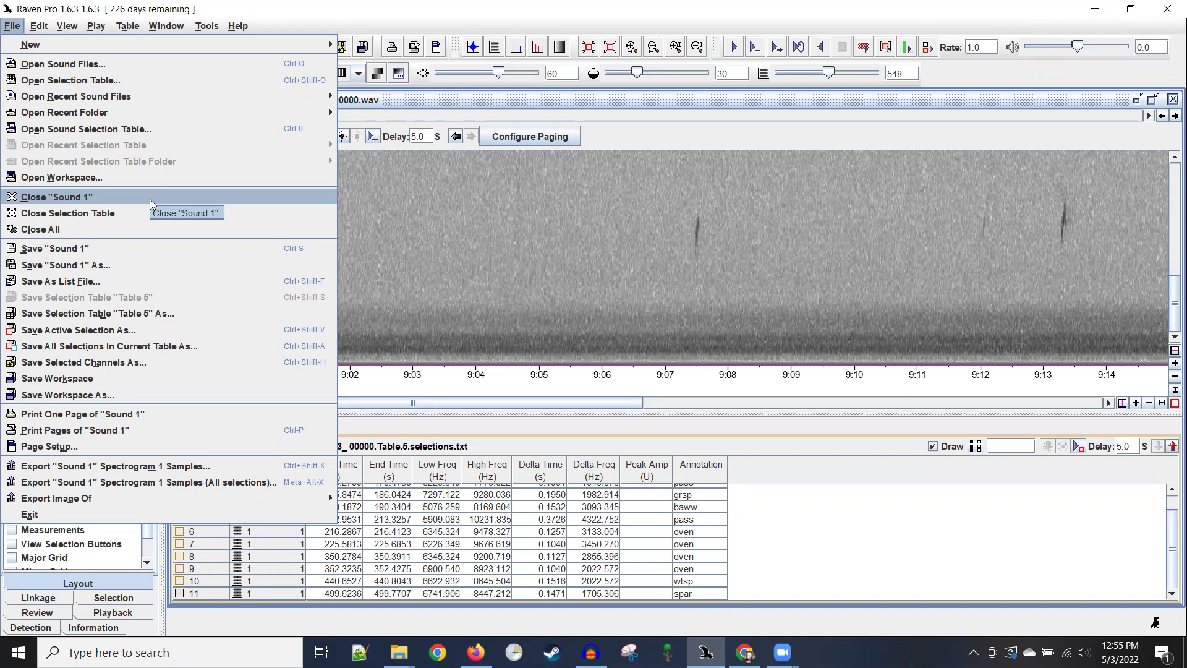
pyautogui.click(261, 81)
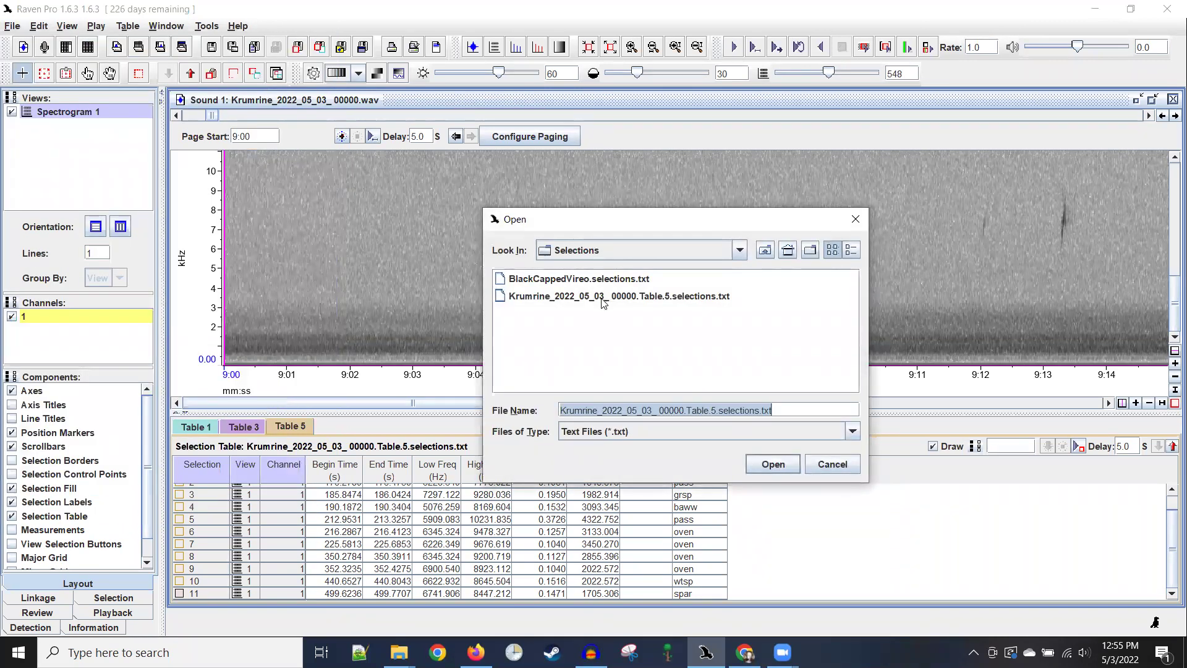
pyautogui.click(857, 219)
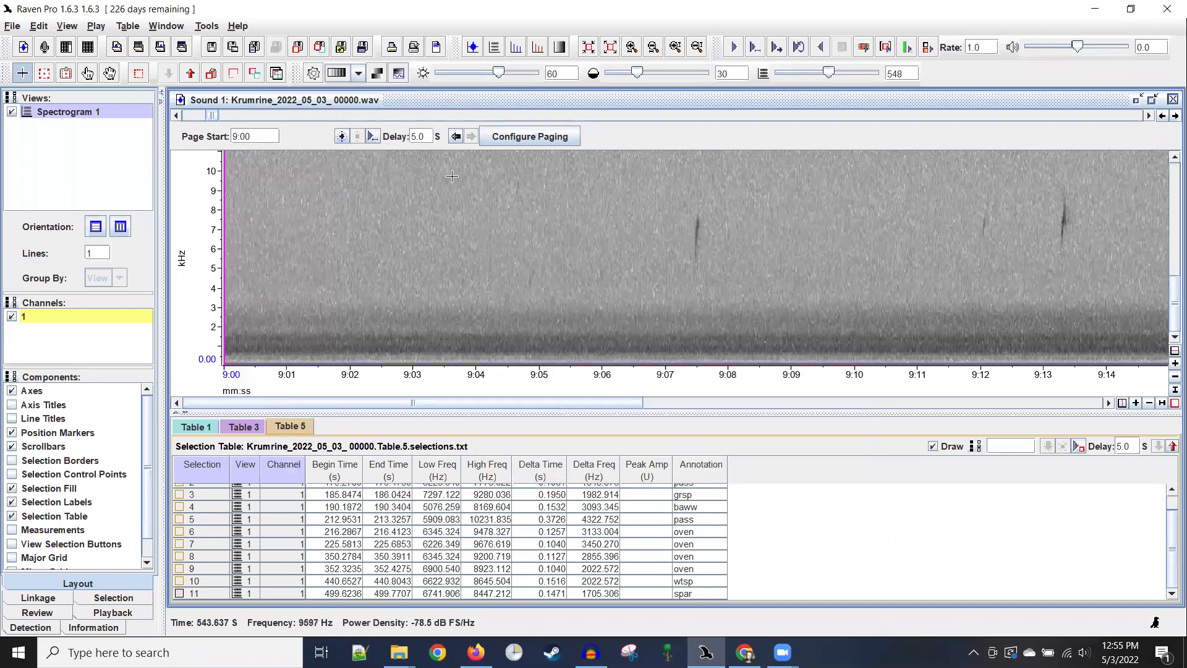
# - Jump to selection 11, delete the stray zero-size selection 12, and scroll to 8:54.9
pyautogui.click(434, 595)
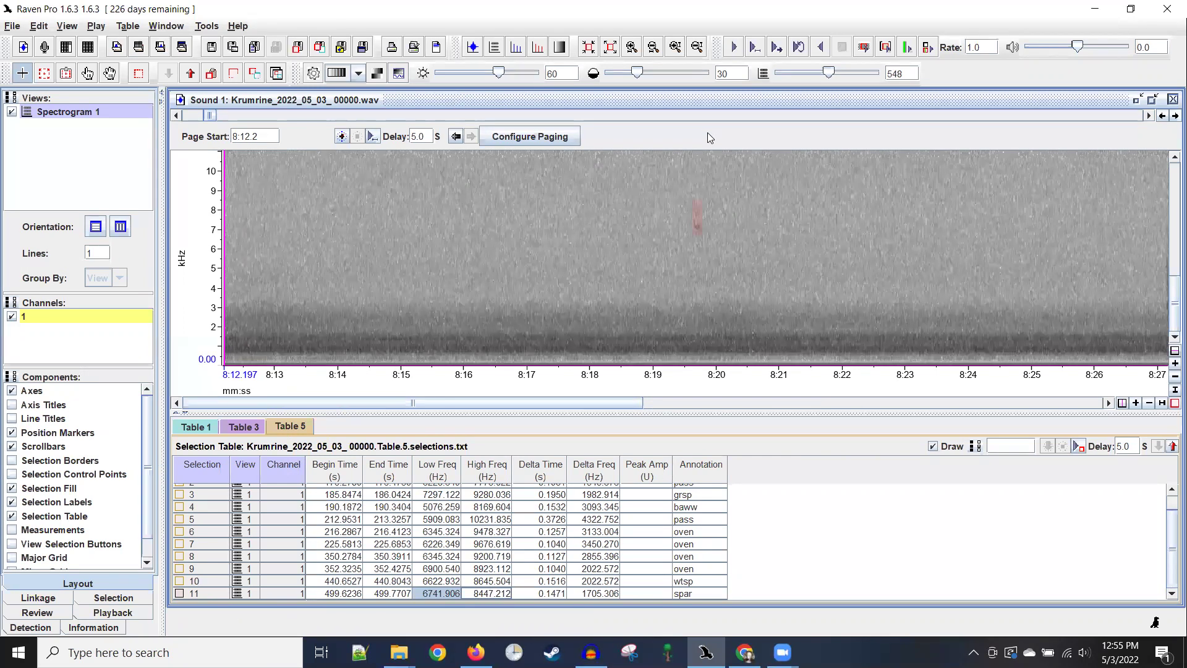
pyautogui.click(758, 176)
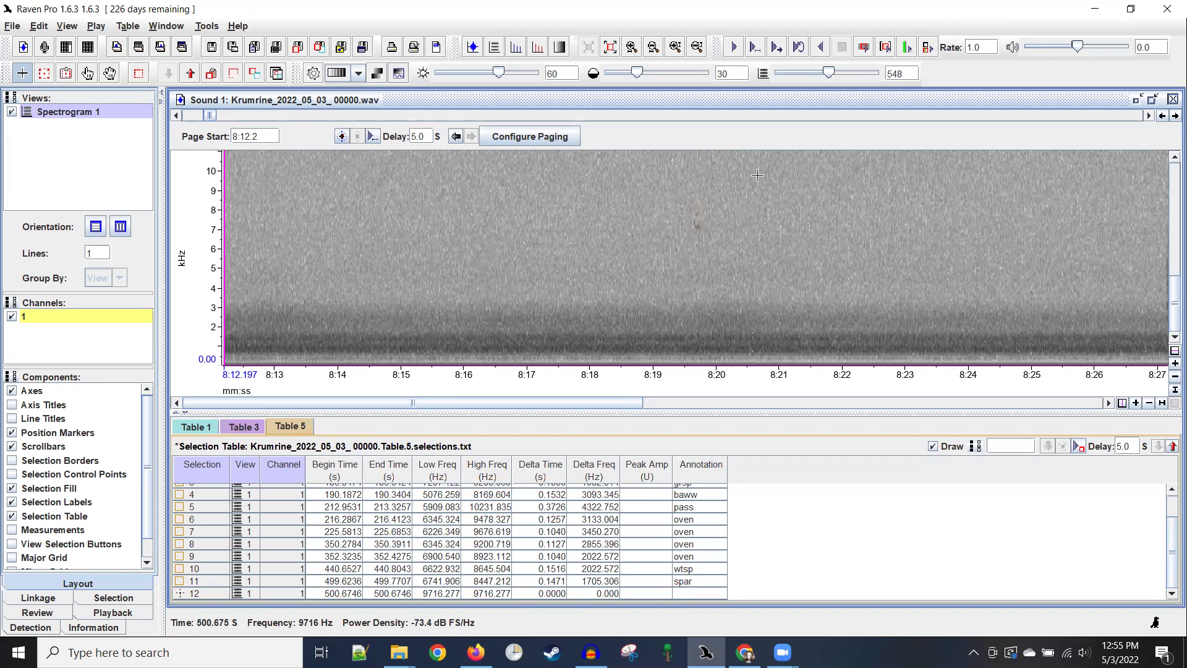
pyautogui.press('Delete')
pyautogui.scroll(-10, 757, 175)
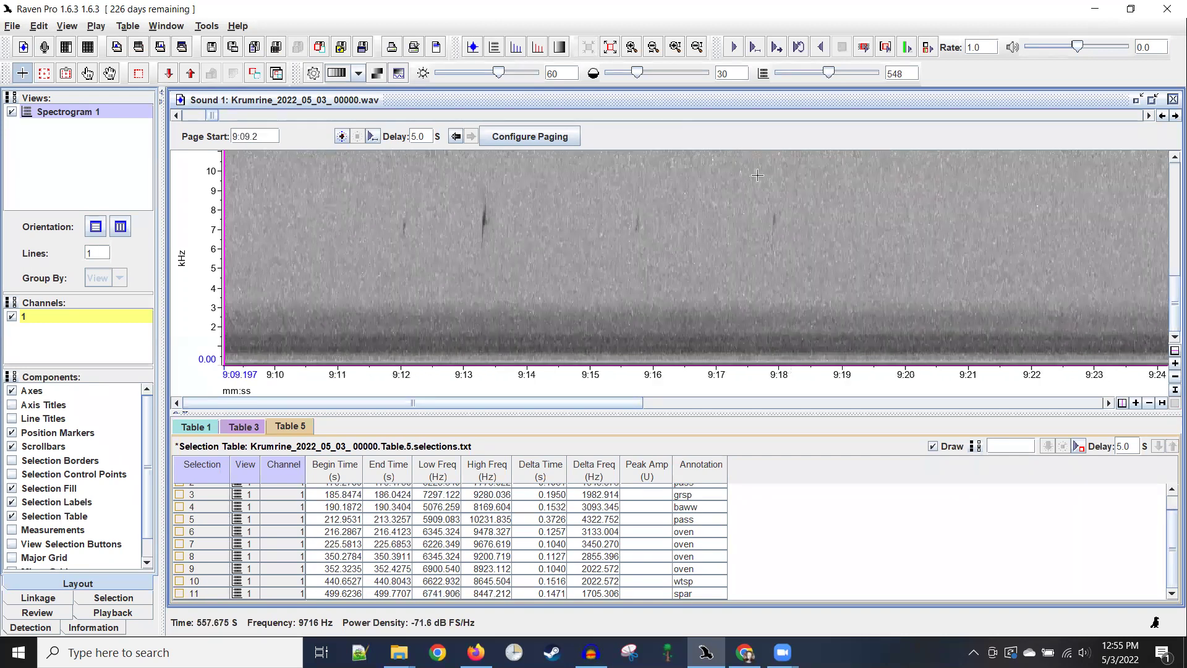
pyautogui.scroll(3, 756, 175)
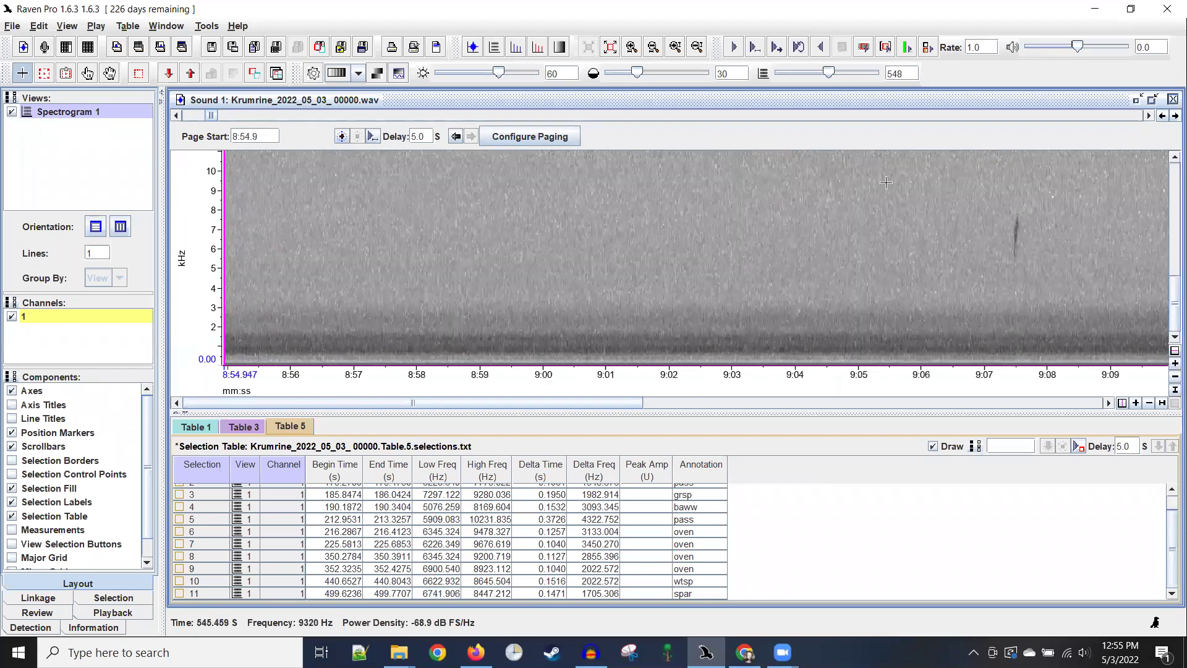